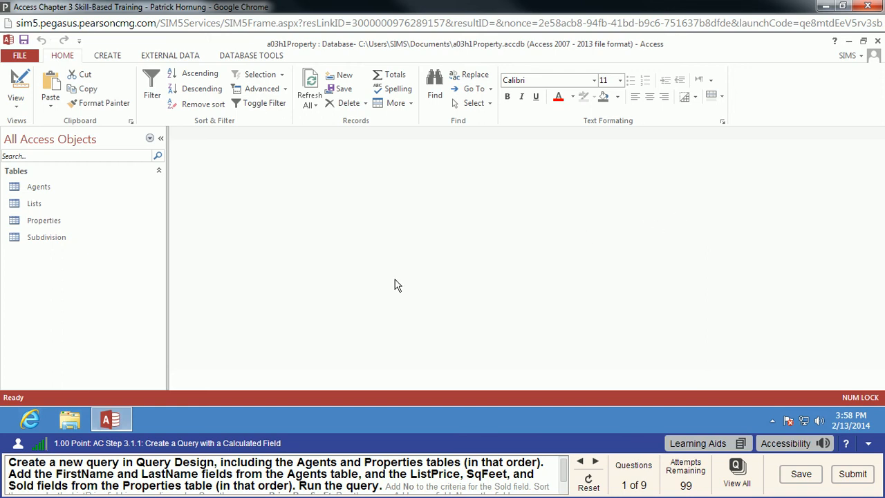
Step: Create a new query in Design view containing the Agents and Properties tables, in that order
left_click(107, 57)
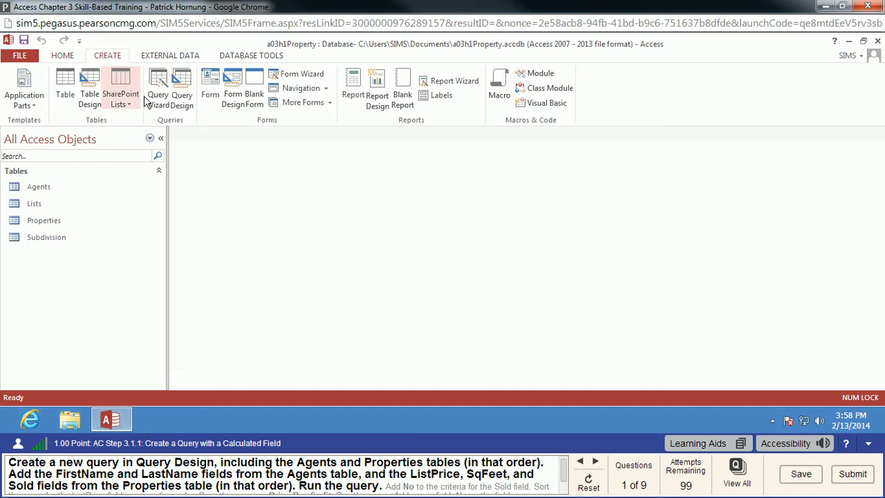
left_click(187, 92)
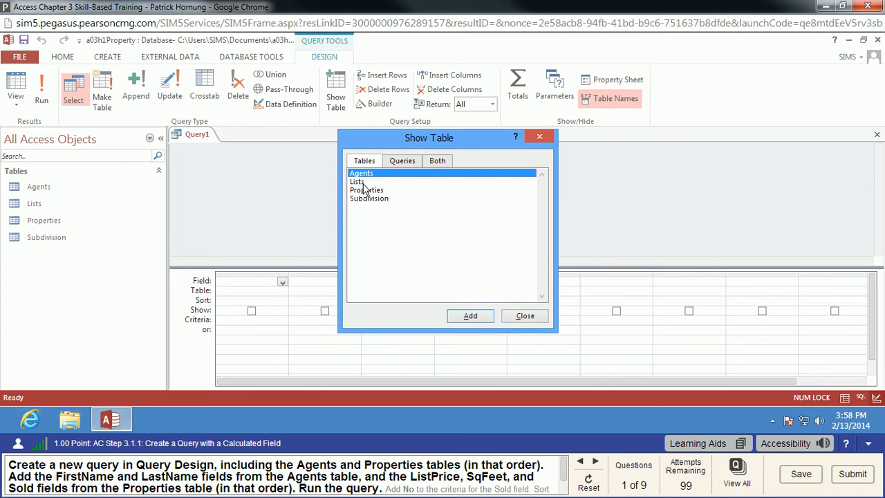
double_click(374, 178)
left_click(382, 190)
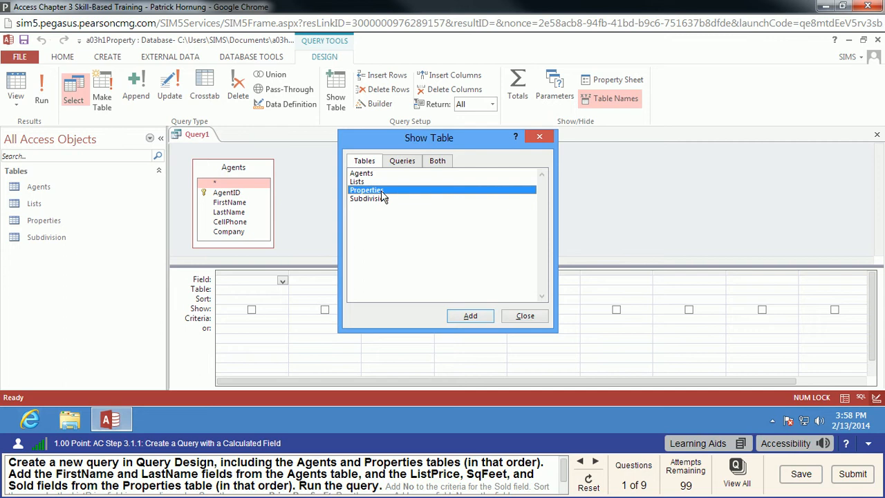
double_click(381, 192)
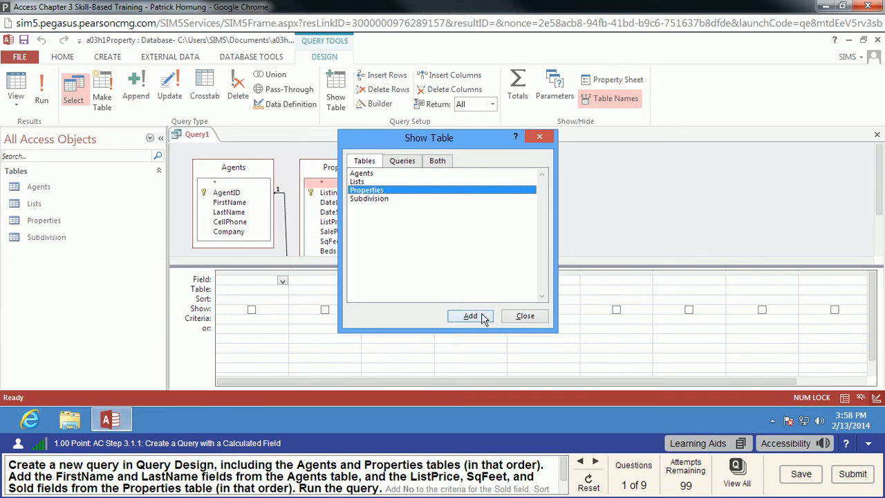
left_click(524, 316)
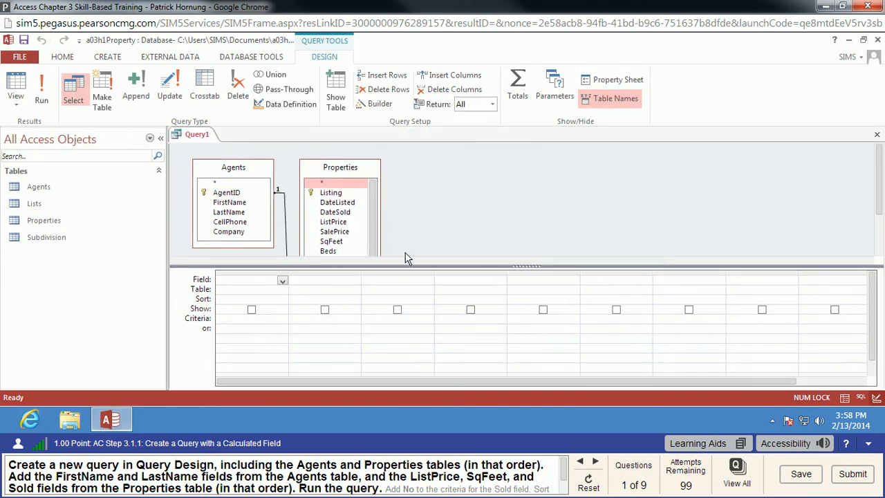
Step: Add FirstName and LastName from Agents plus ListPrice, SqFeet and Sold from Properties to the query grid, and run the query
double_click(230, 203)
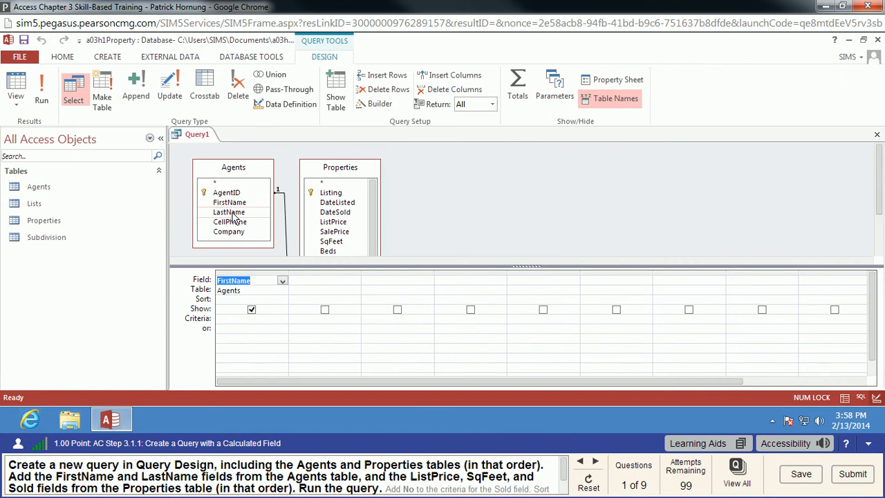
double_click(229, 212)
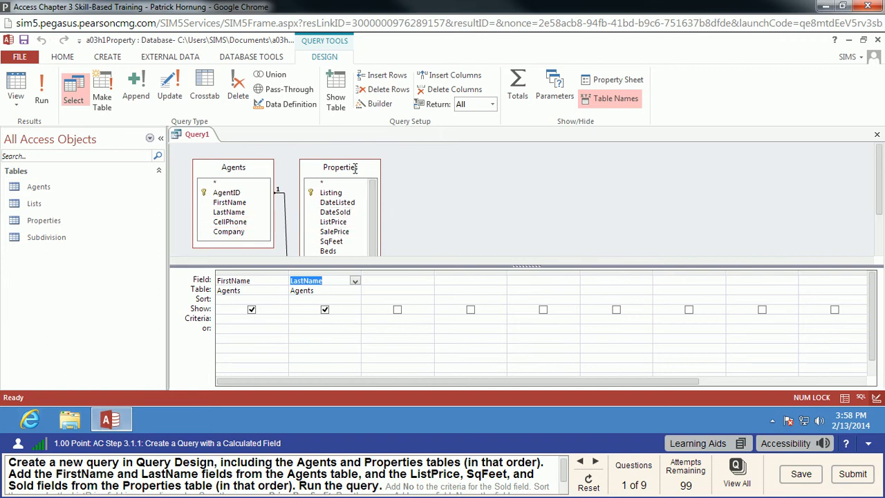
scroll(405, 196, "down", 2)
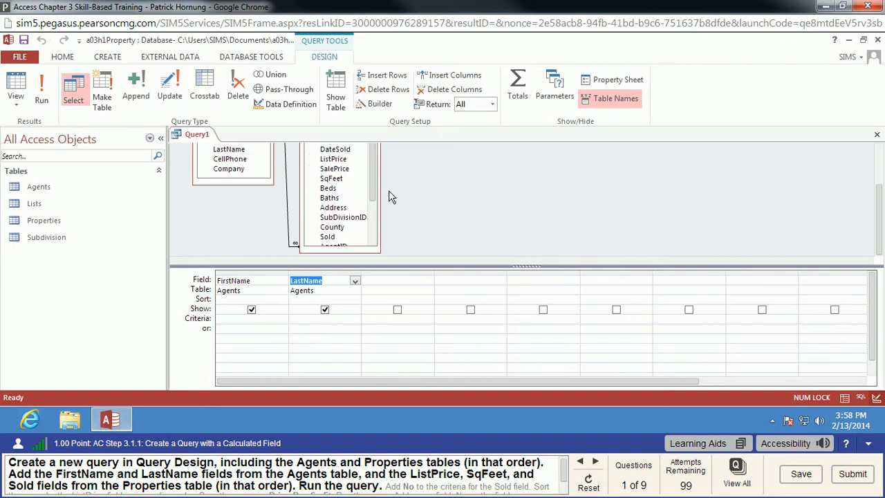
double_click(333, 158)
scroll(417, 224, "up", 2)
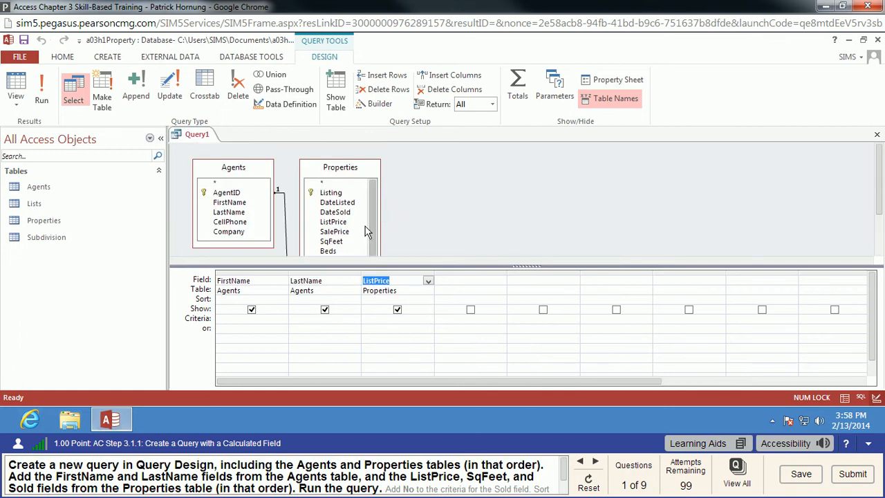
double_click(338, 242)
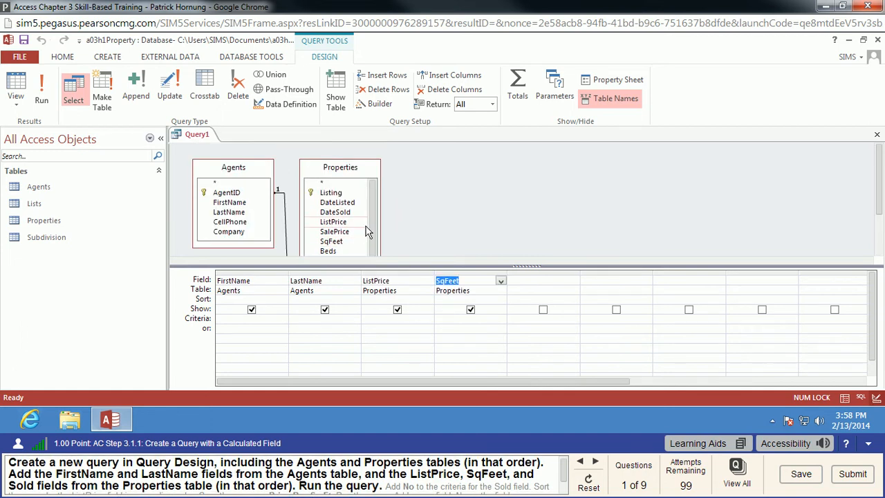
left_click_drag(373, 215, 375, 250)
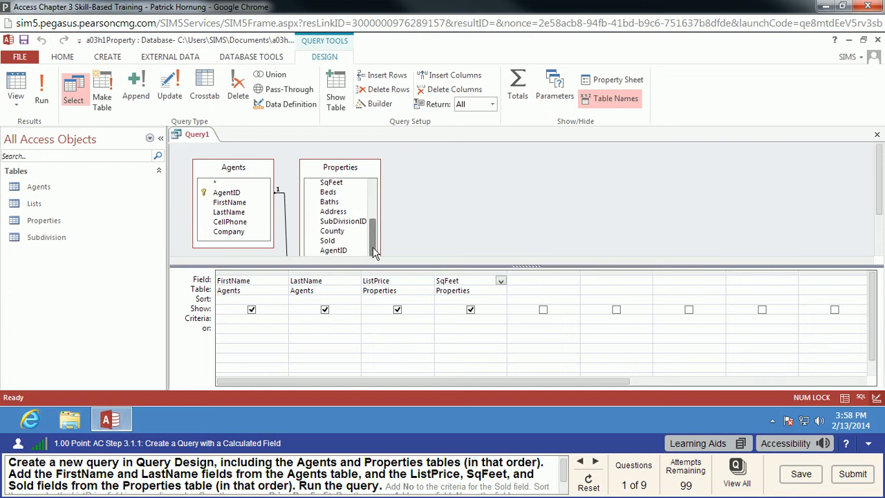
left_click(333, 242)
double_click(333, 242)
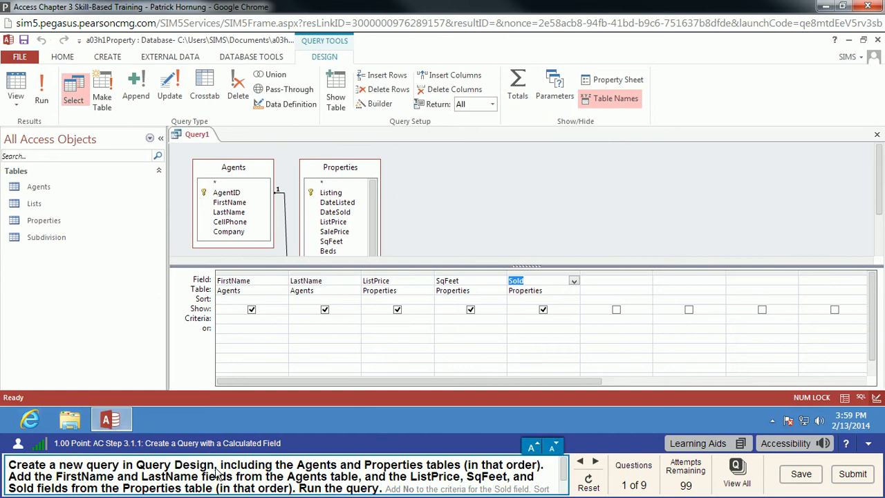
left_click(42, 89)
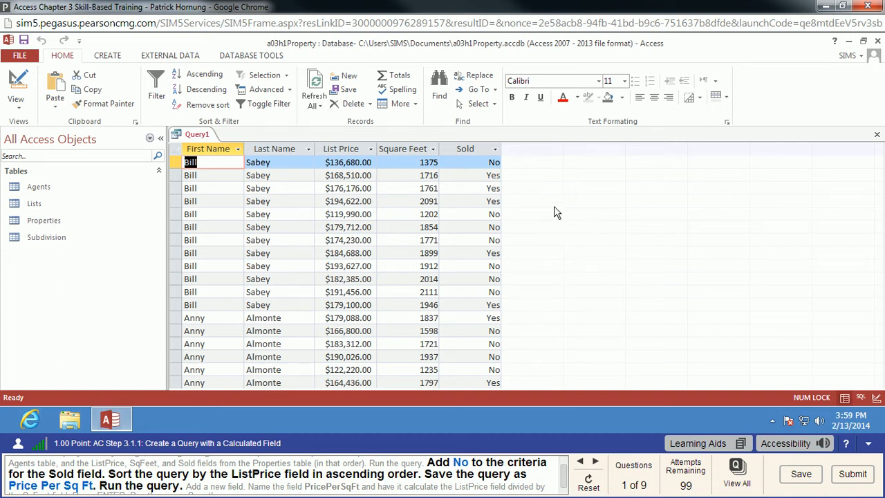
Step: Return the query to Design view, set the Sold criterion to No and sort ListPrice in ascending order
right_click(199, 134)
left_click(241, 191)
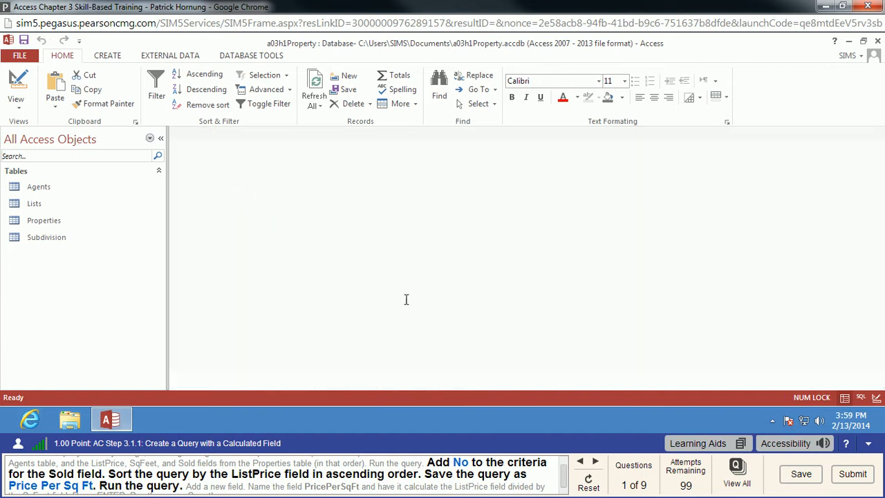
left_click(529, 321)
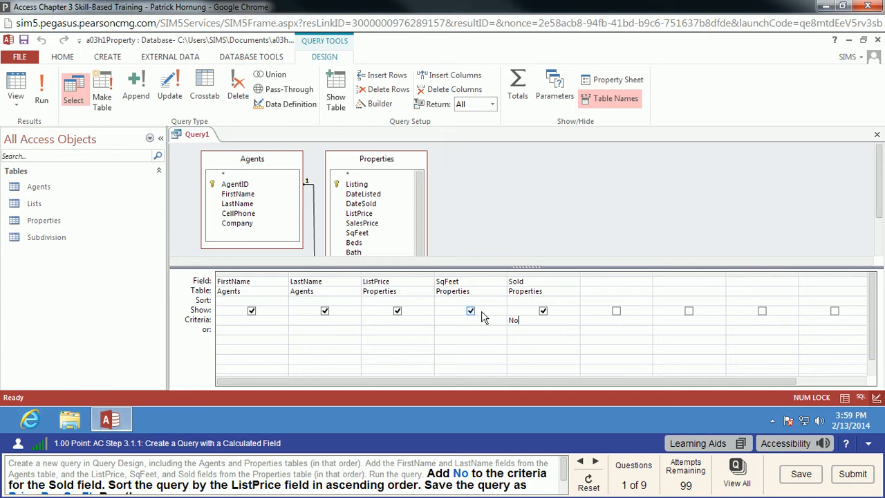
left_click(389, 301)
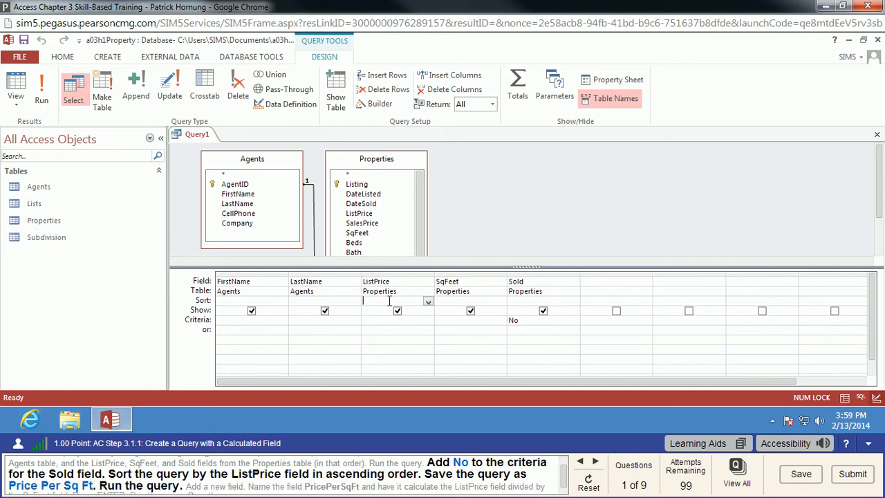
left_click(428, 302)
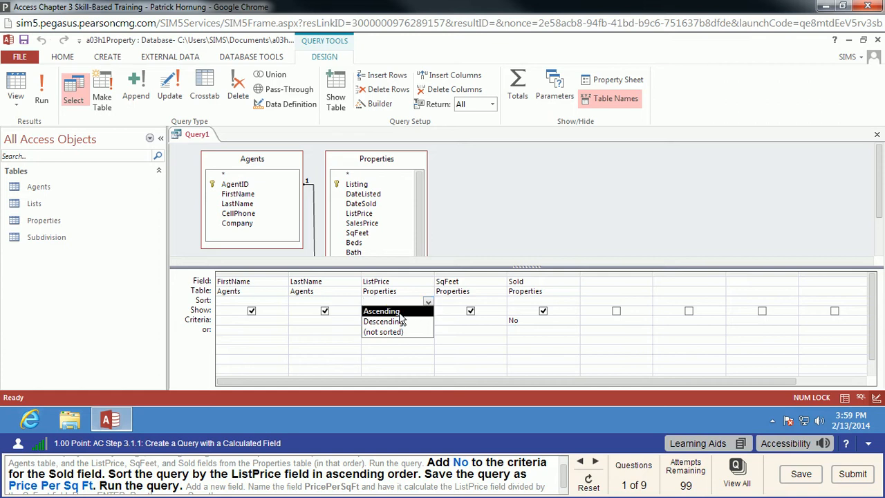
left_click(398, 311)
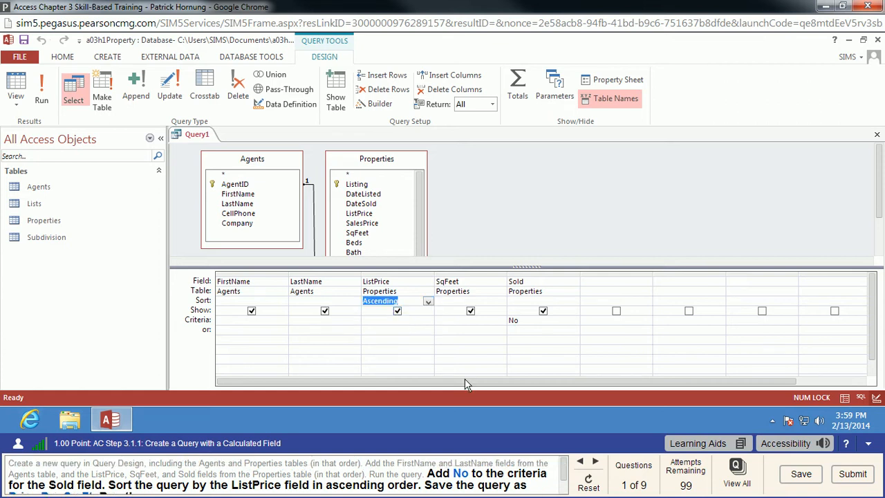
Step: Save the query as Price Per Sq Ft and run it
scroll(563, 483, "down", 2)
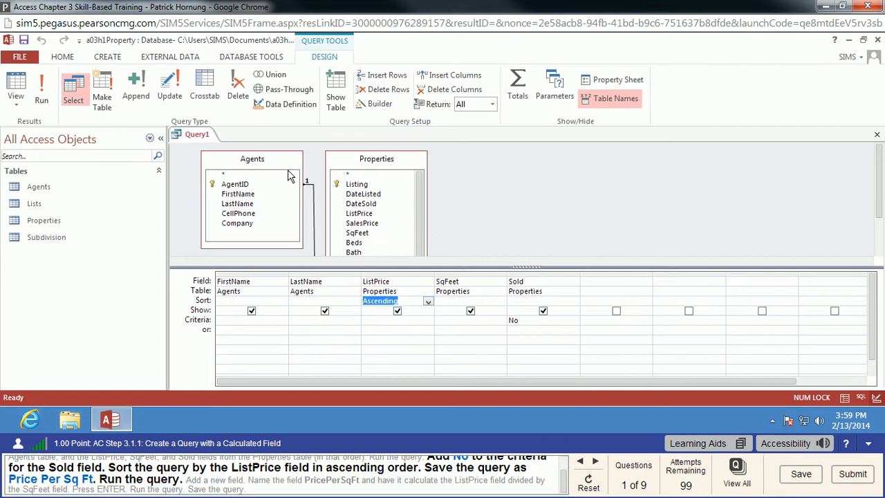
right_click(196, 136)
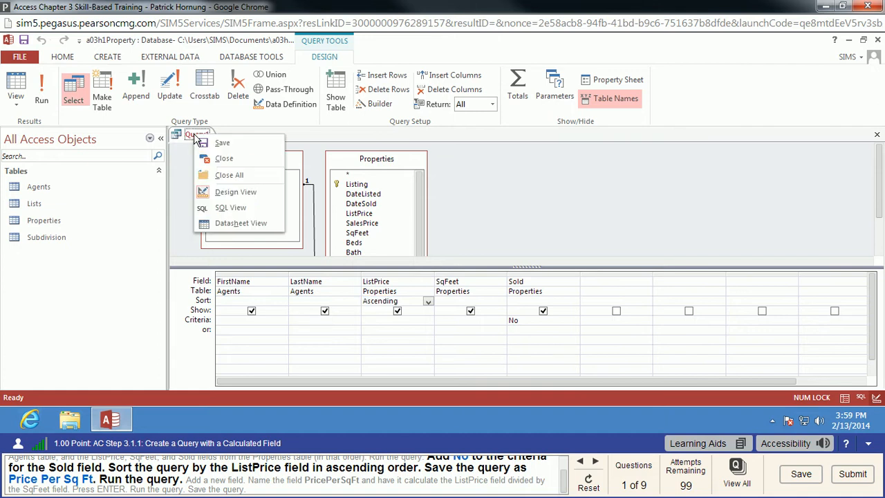
left_click(228, 143)
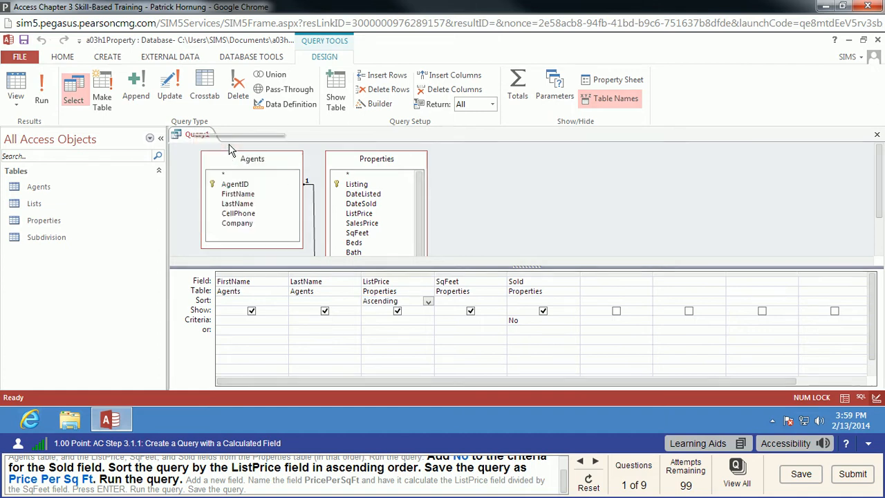
type("Price Per Sq Ft")
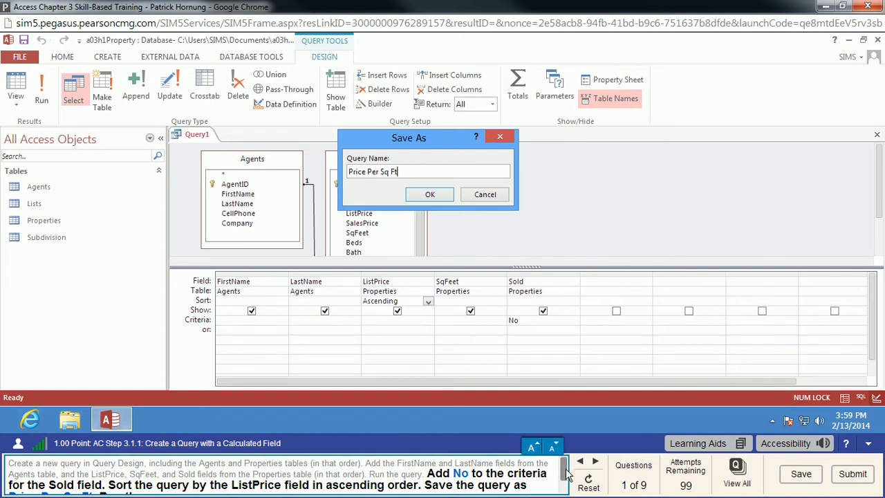
left_click_drag(565, 472, 565, 485)
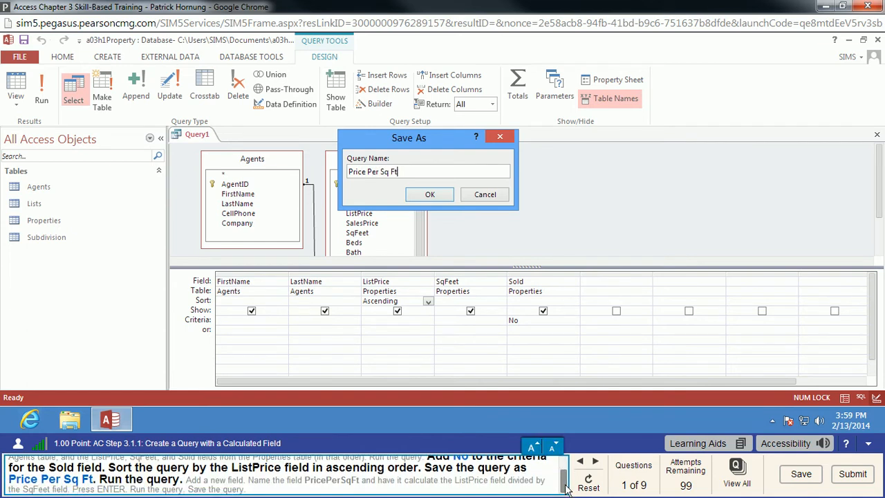
left_click(429, 195)
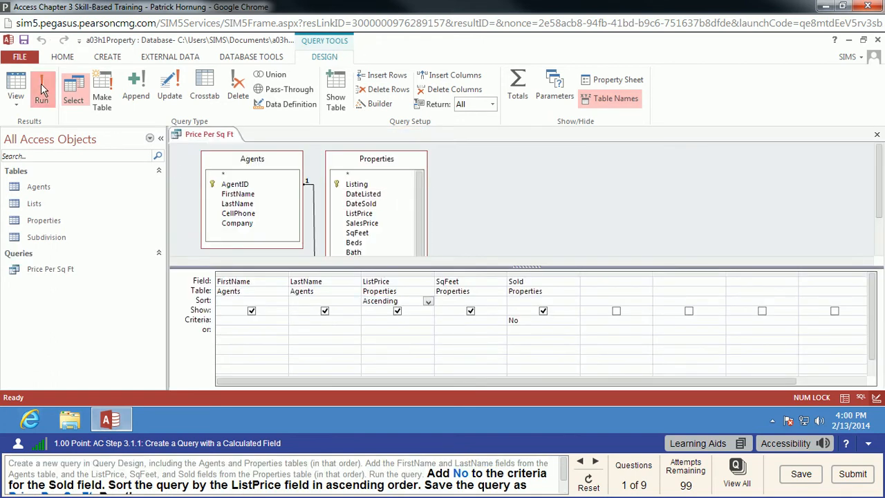
left_click(41, 93)
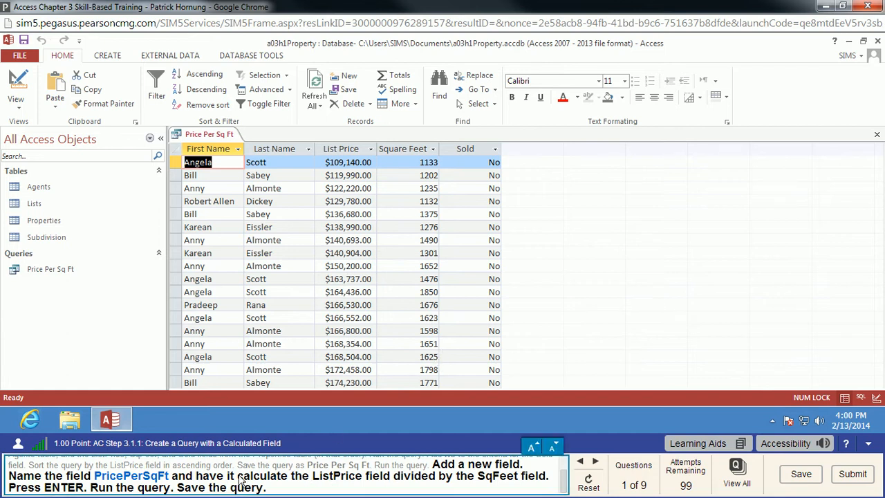
Step: In the query's Design view, add the calculated field PricePerSqFt: [ListPrice]/[SqFeet] in the first empty column after Sold
right_click(200, 135)
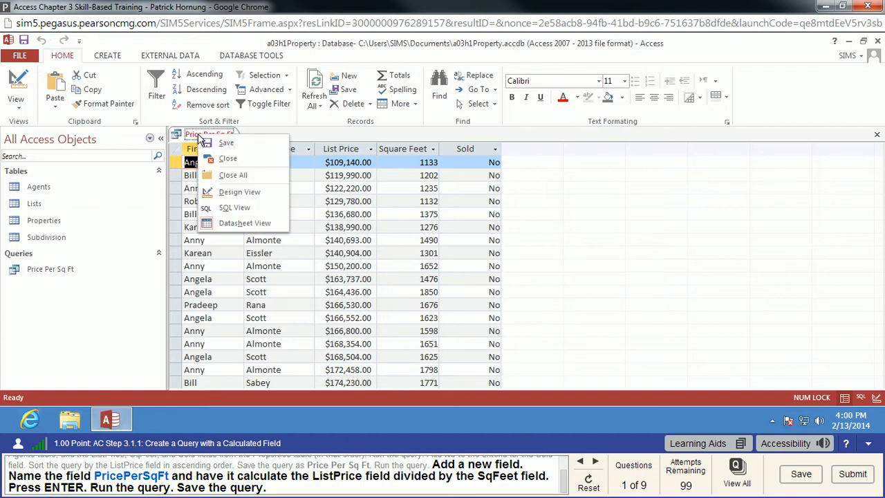
left_click(250, 193)
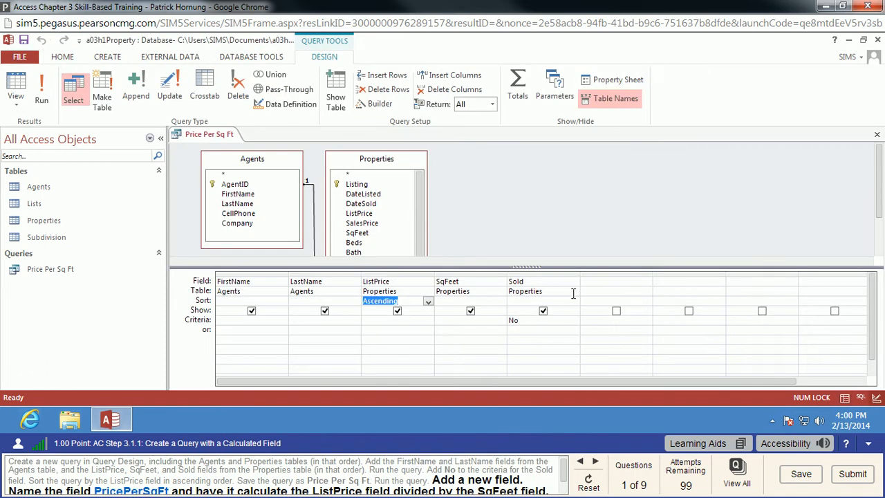
left_click(611, 282)
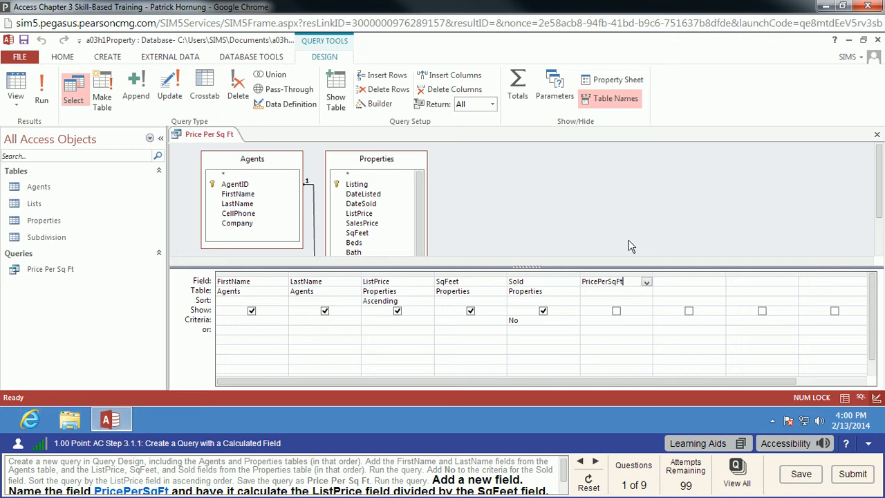
type("PricePerSqFt:")
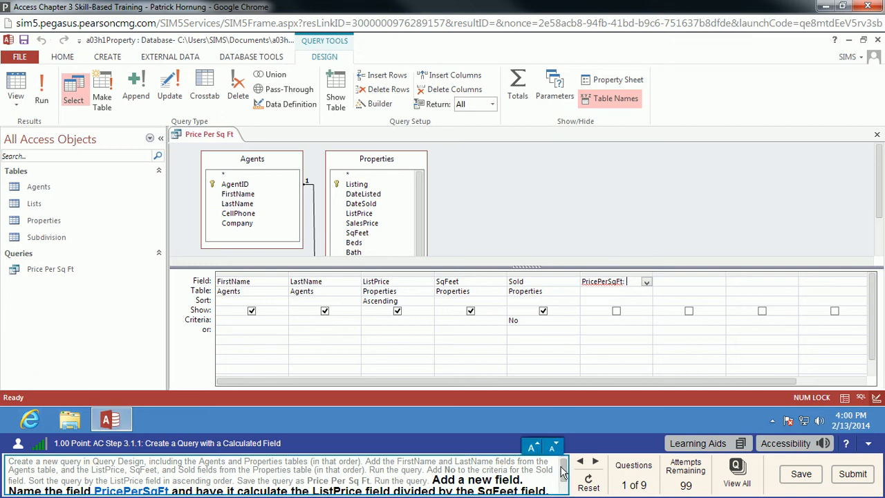
scroll(563, 477, "down", 2)
scroll(563, 484, "down", 1)
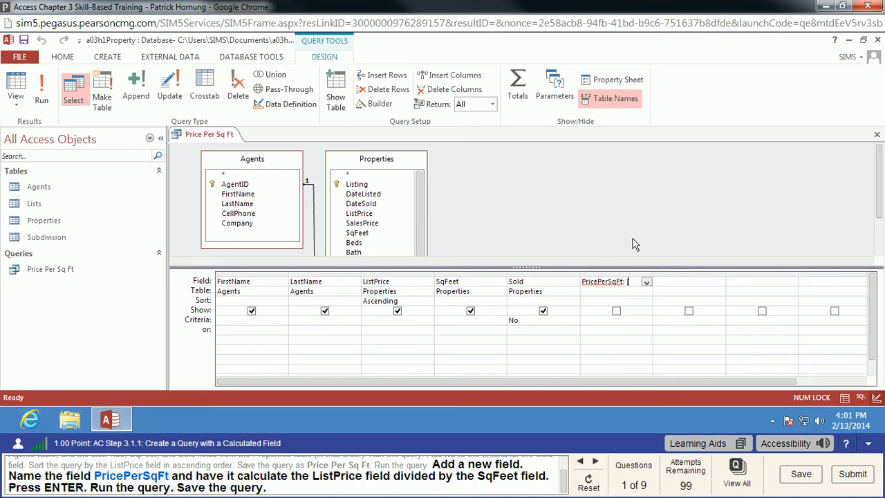
type("istPrice]/[SqFeet]")
left_click(639, 302)
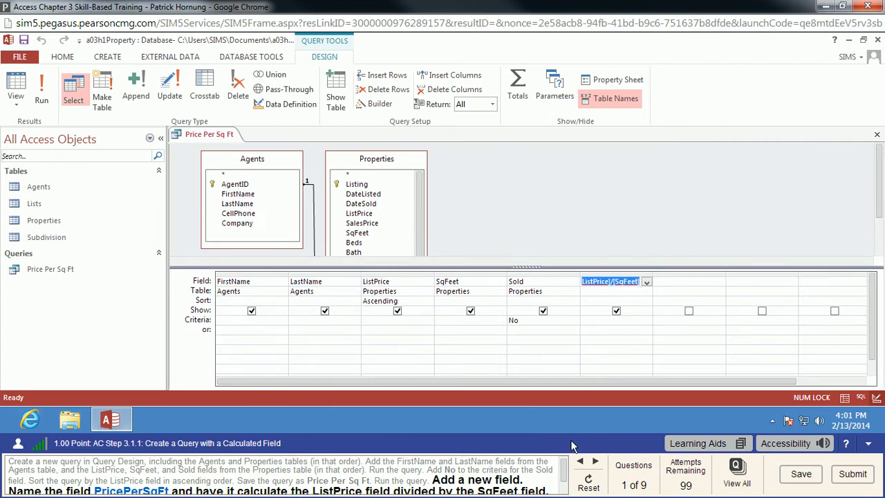
Step: Run the Price Per Sq Ft query with its calculated field and save it
scroll(568, 456, "down", 1)
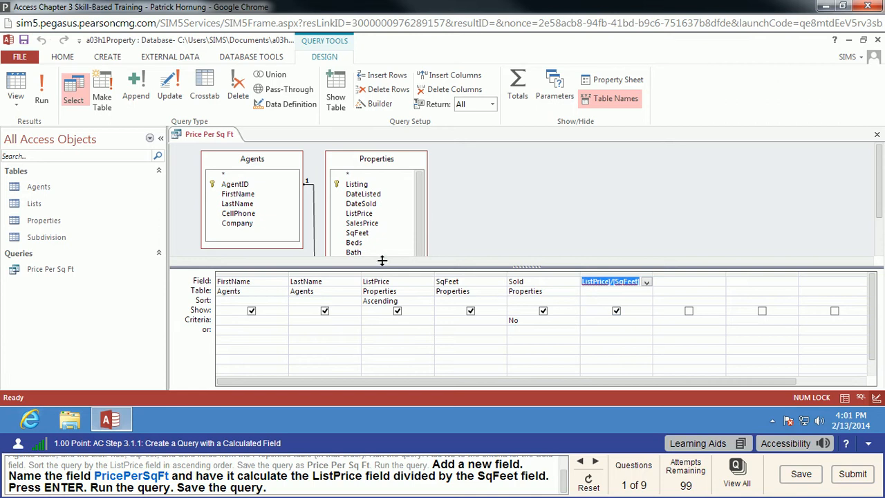
left_click(45, 100)
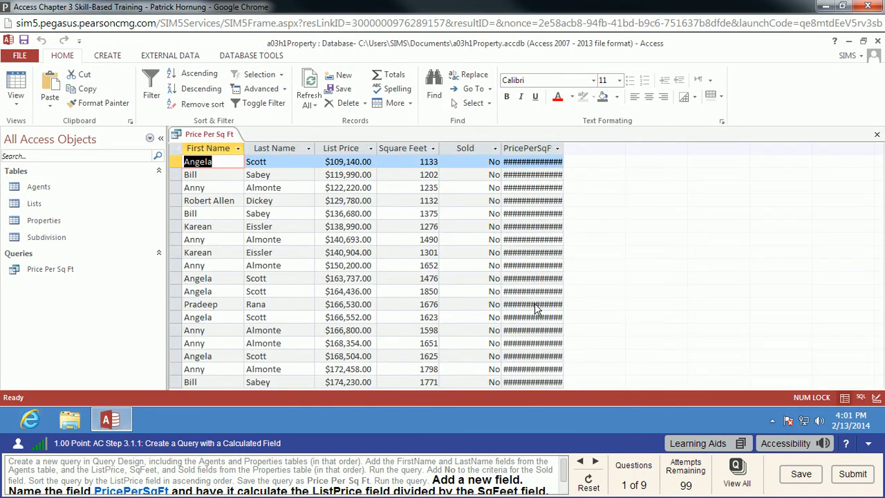
scroll(568, 474, "down", 2)
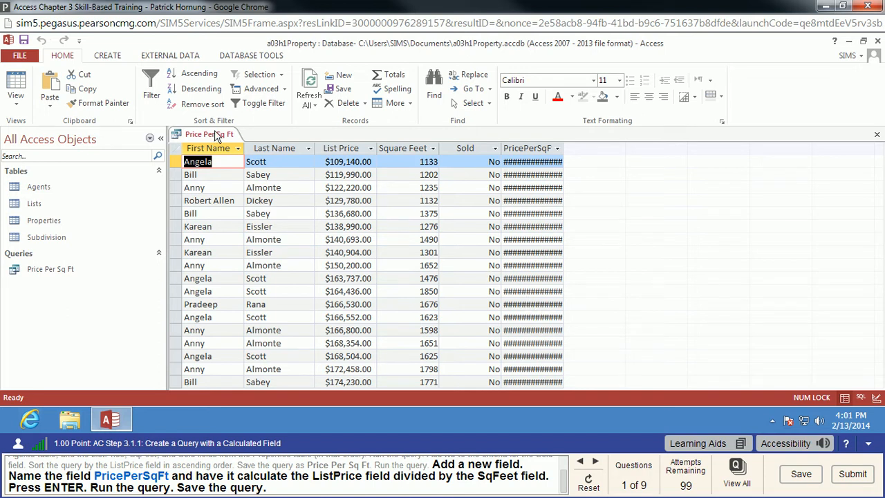
right_click(213, 134)
left_click(235, 142)
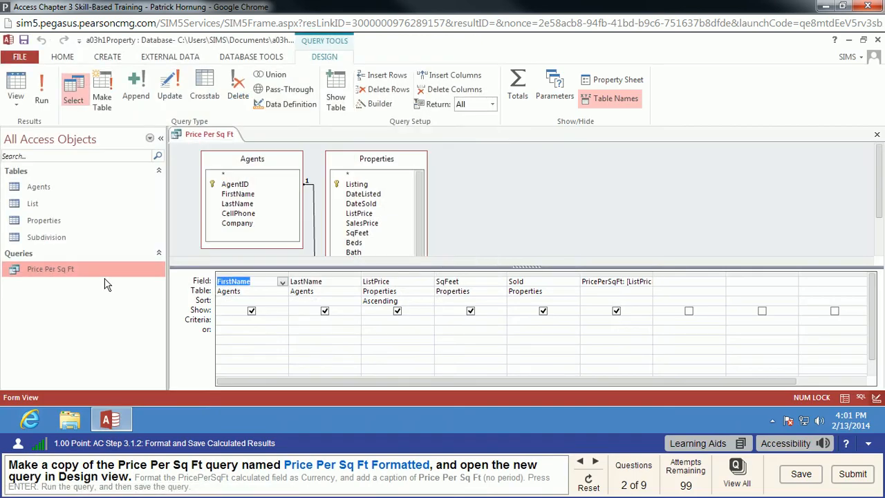
Step: Copy the Price Per Sq Ft query and paste it as a new query named Price Per Sq Ft Formatted
left_click(48, 271)
right_click(51, 268)
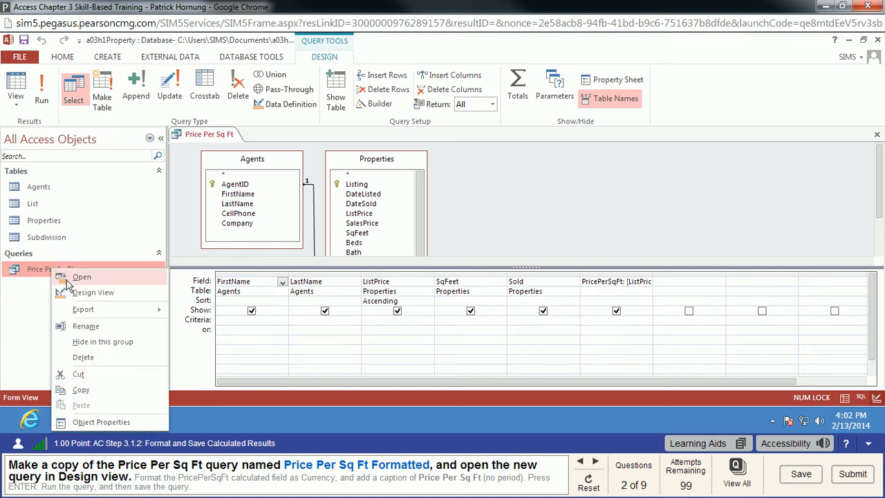
left_click(81, 389)
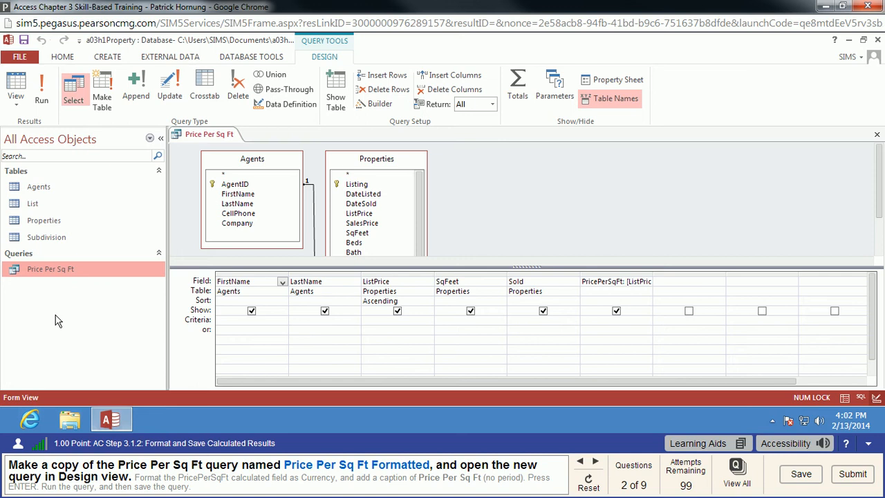
right_click(58, 317)
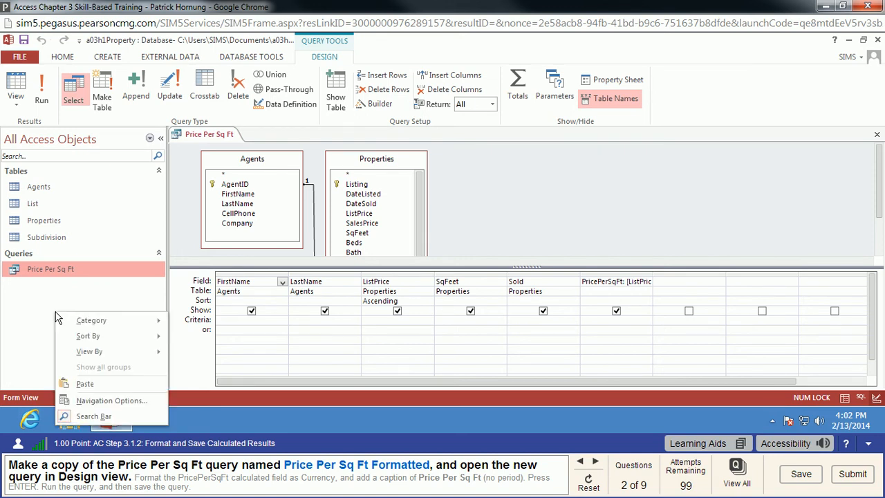
left_click(100, 384)
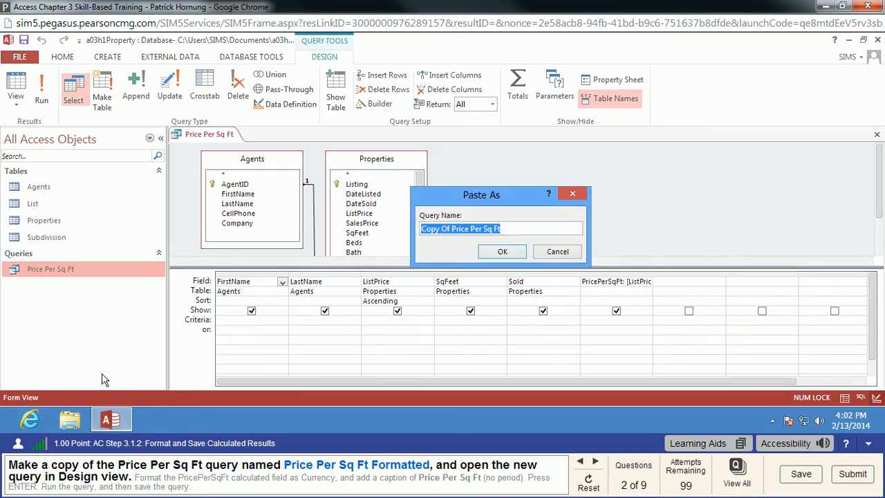
key("Home")
key("Delete")
key("Delete")
key("Delete")
key("Delete")
key("Delete")
key("Delete")
key("Delete")
key("Delete")
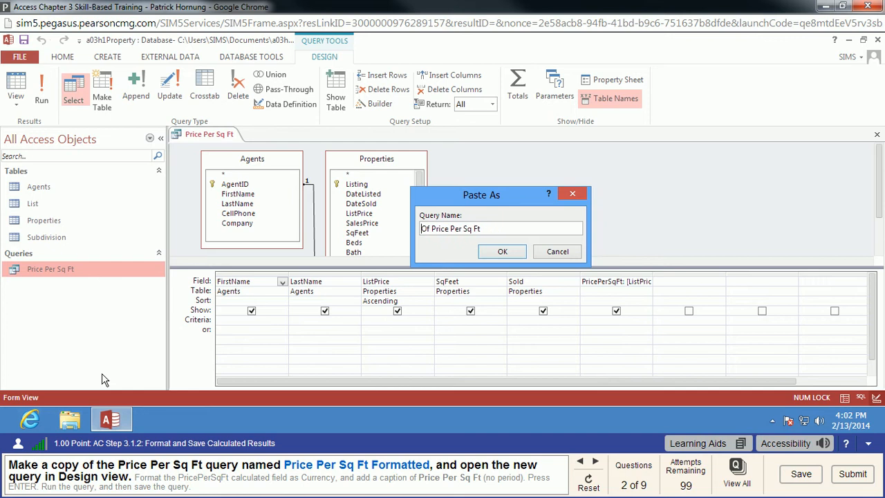
key("End")
type("Formatted")
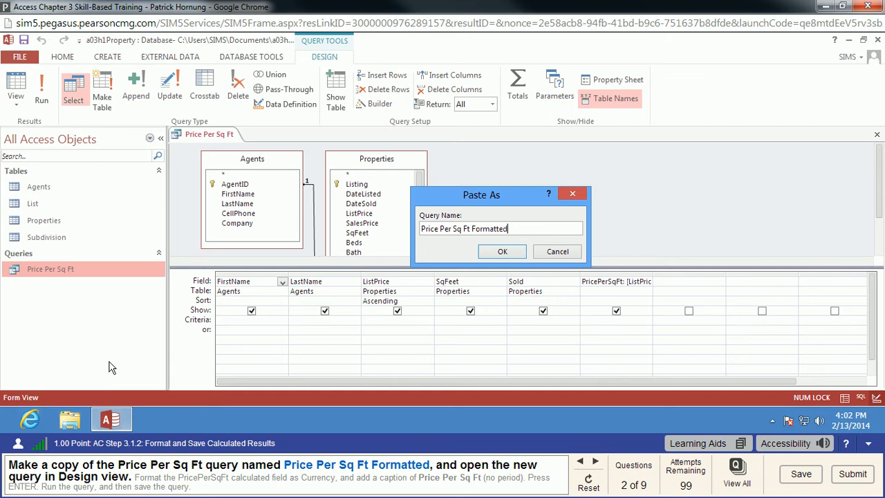
left_click(512, 251)
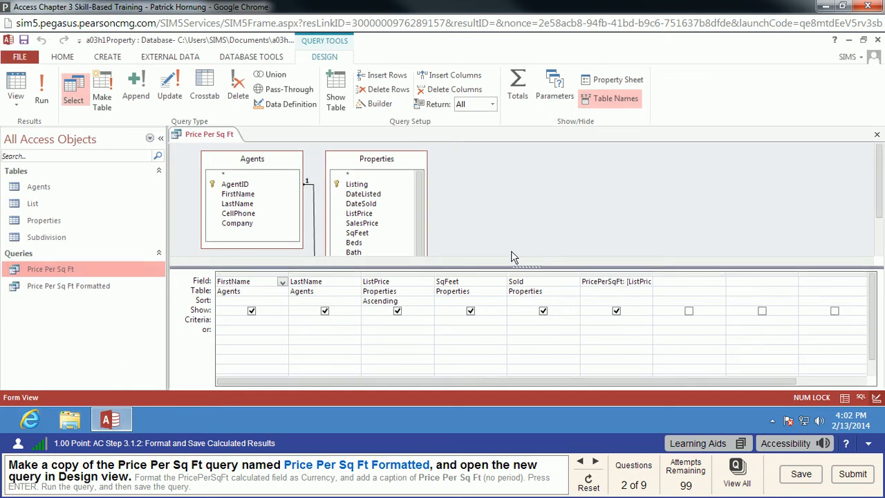
Step: Open the Price Per Sq Ft Formatted query in Design view
left_click(97, 295)
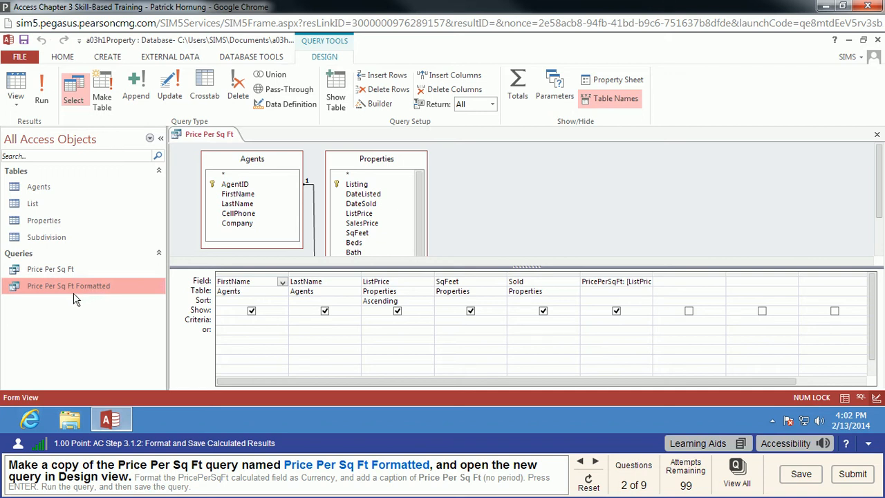
right_click(70, 284)
left_click(112, 306)
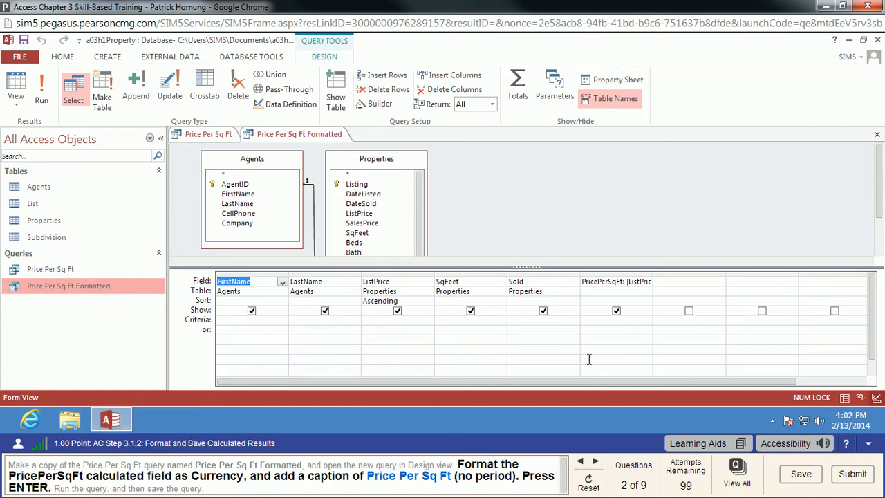
Step: Format the PricePerSqFt calculated field as Currency and give it the caption Price Per Sq Ft
left_click(615, 282)
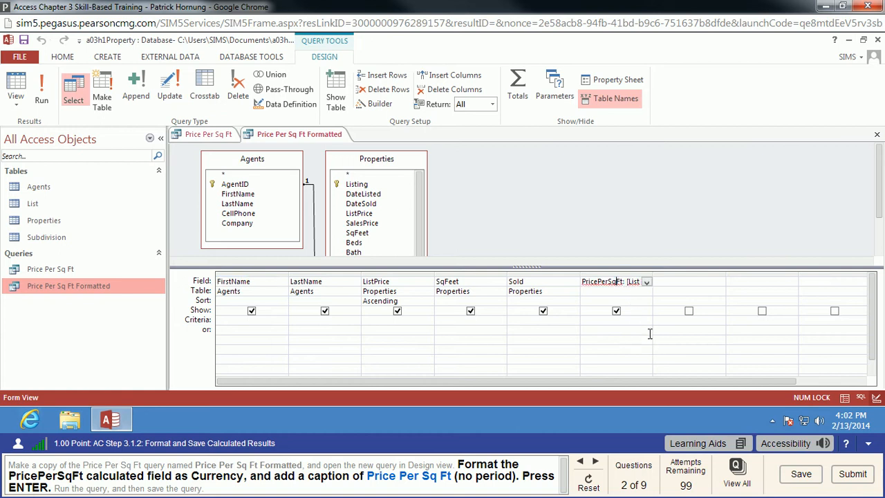
right_click(613, 282)
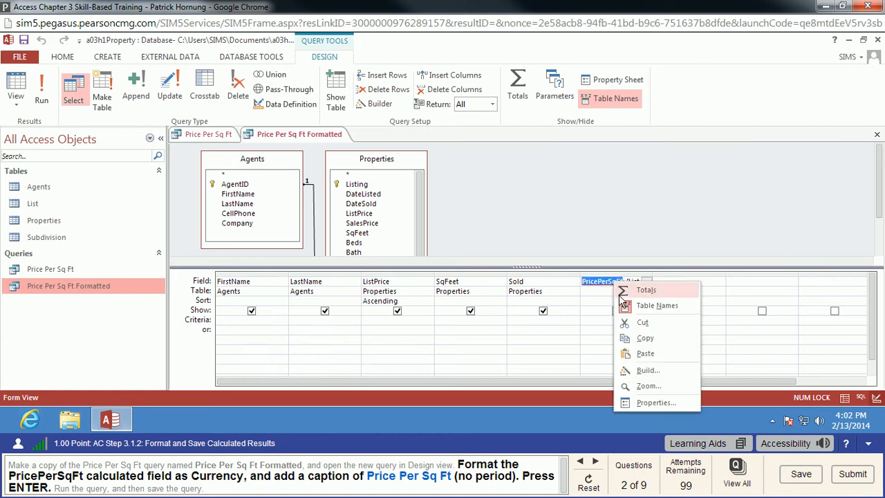
left_click(647, 403)
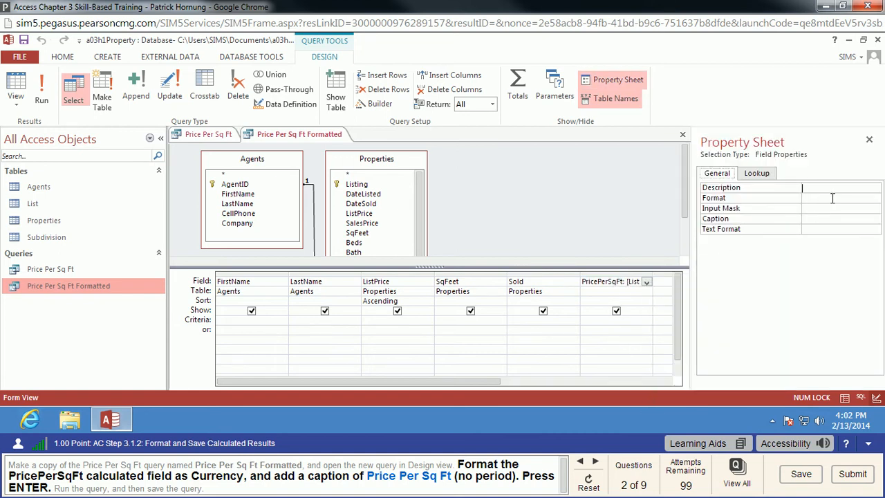
left_click(832, 198)
left_click(874, 201)
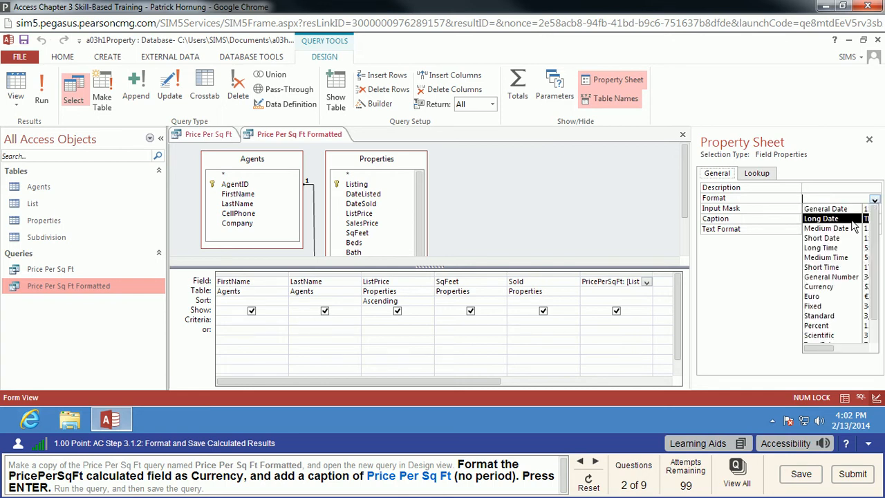
left_click(819, 287)
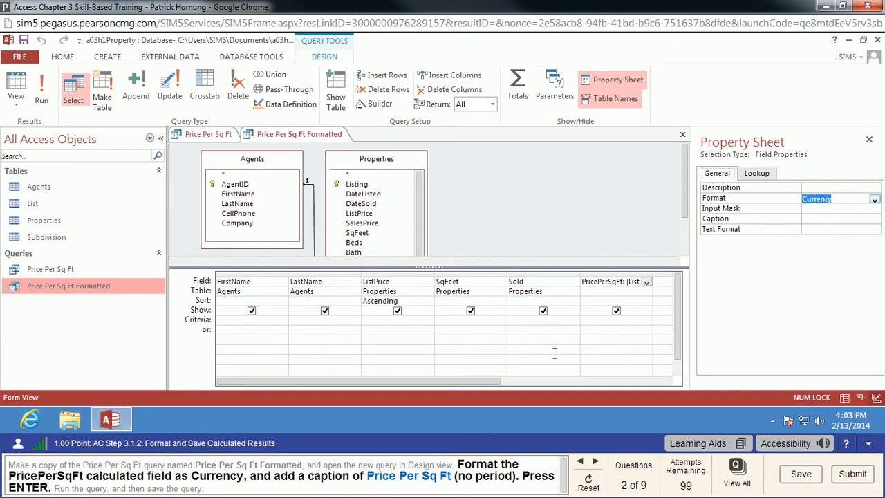
left_click(820, 220)
type("Price Per Sq Ft")
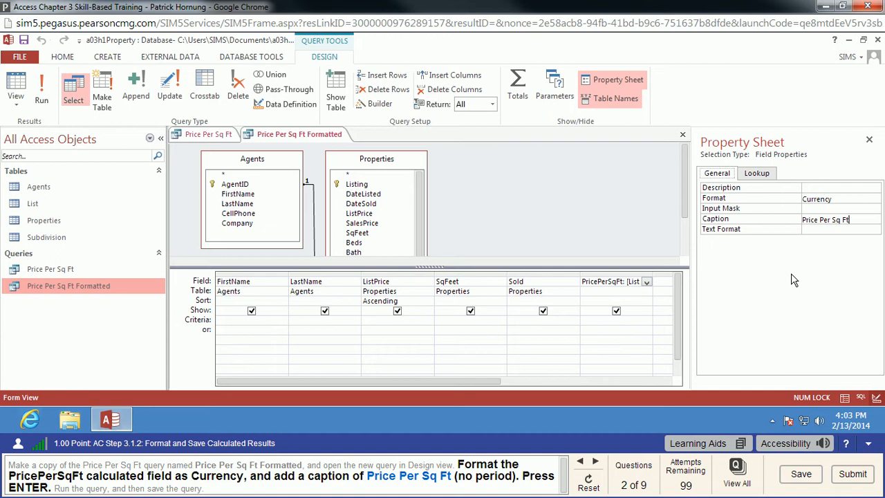
key("Return")
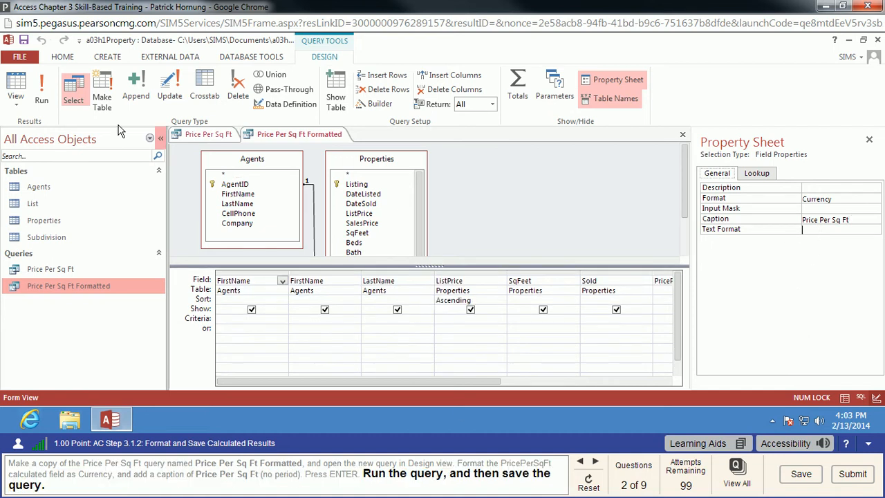
Step: Run the Price Per Sq Ft Formatted query and save it
left_click(42, 90)
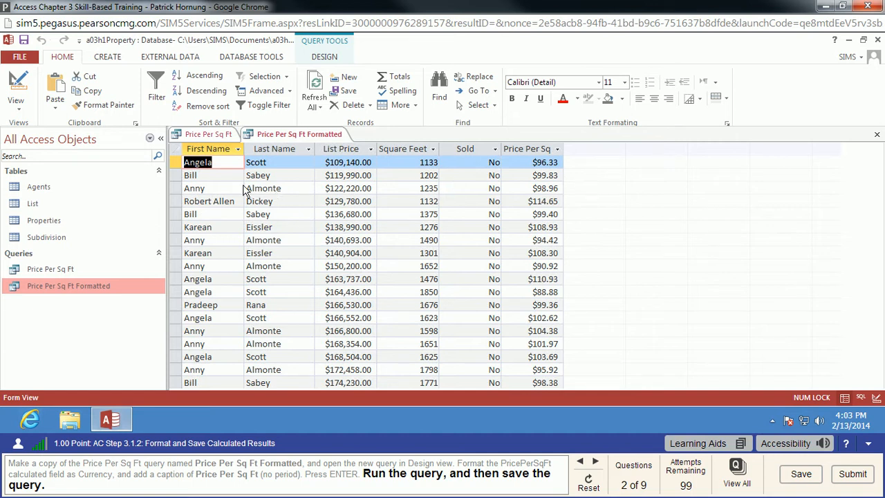
left_click(287, 134)
right_click(287, 136)
key("Escape")
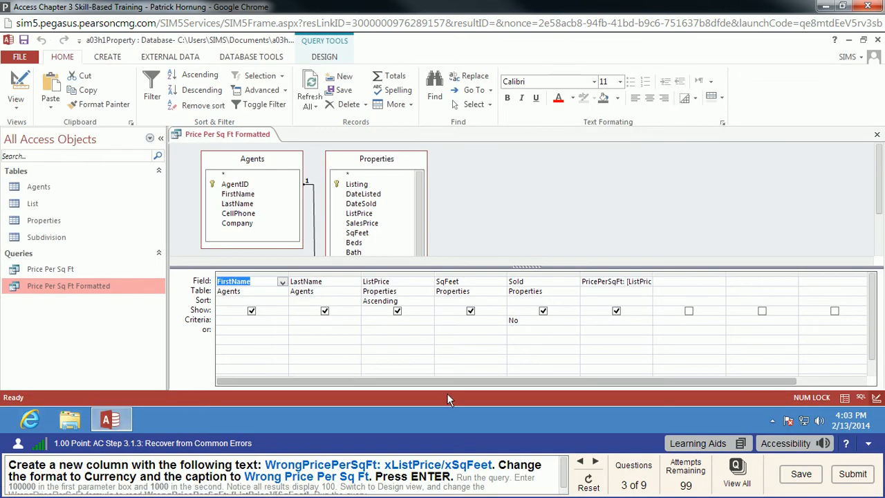
Step: Add the calculated field WrongPricePerSqFt: xListPrice/xSqFeet in the first empty column after PricePerSqFt
left_click(682, 282)
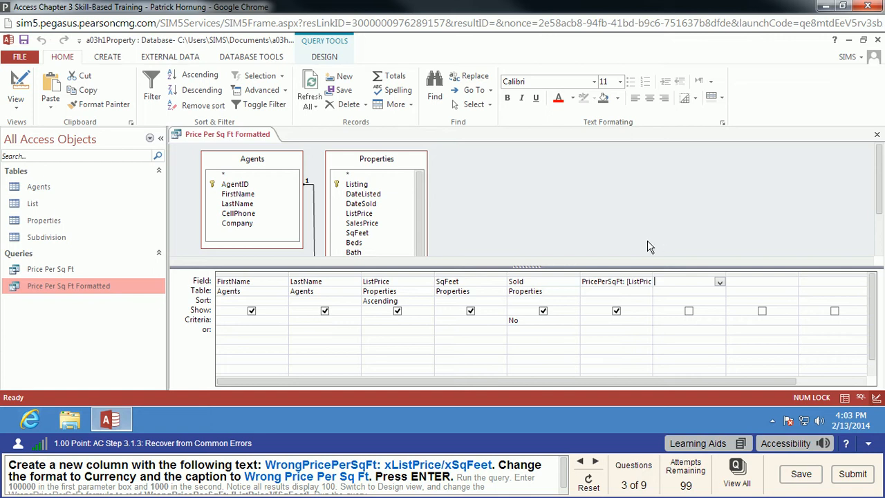
type("WrongP")
type("ricePerSq")
type("Ft")
type(": ")
type("x")
type("ListPrice")
type("/")
type("x")
type("SqFee")
type("t")
left_click(679, 291)
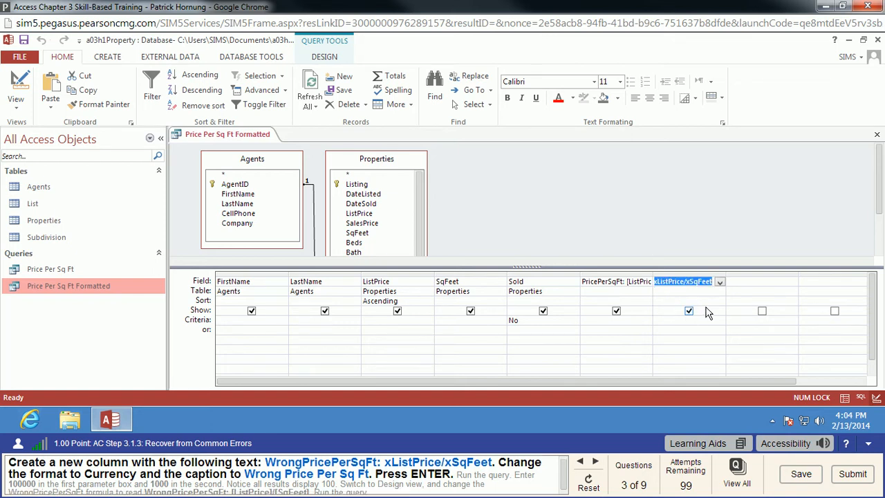
left_click(699, 284)
left_click(693, 292)
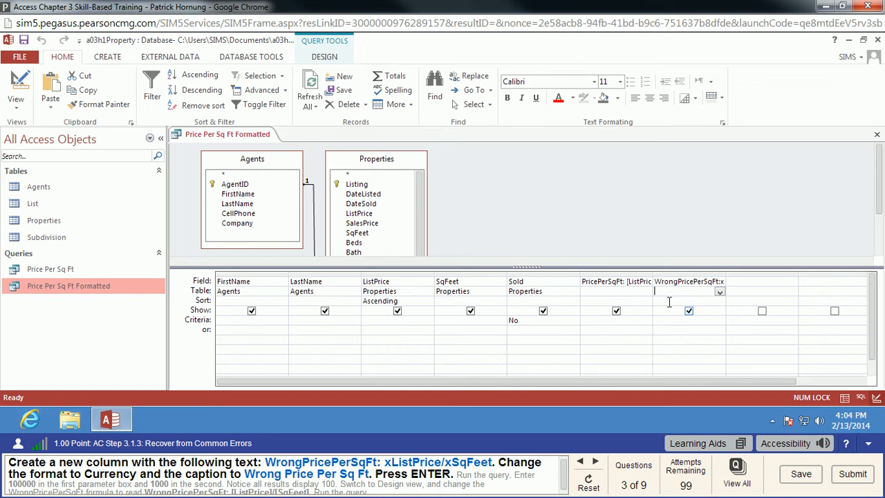
Step: Format the WrongPricePerSqFt field as Currency and give it the caption Wrong Price Per Sq Ft
left_click(683, 284)
right_click(682, 283)
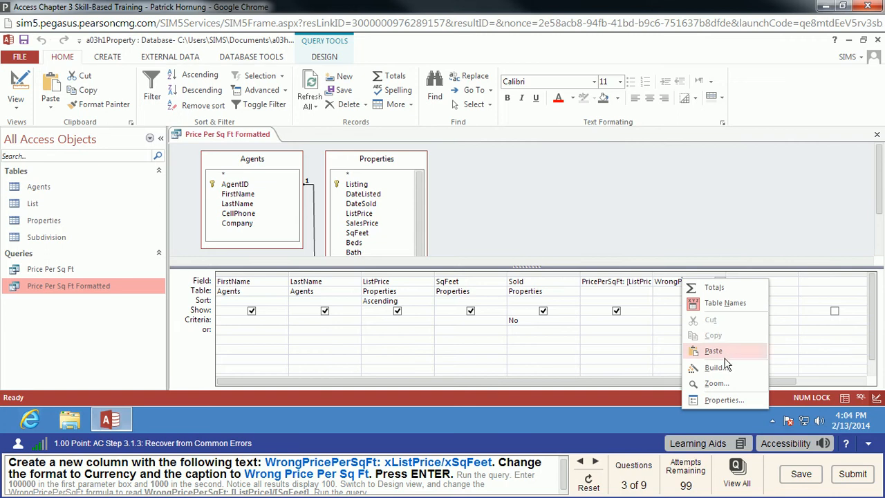
left_click(725, 399)
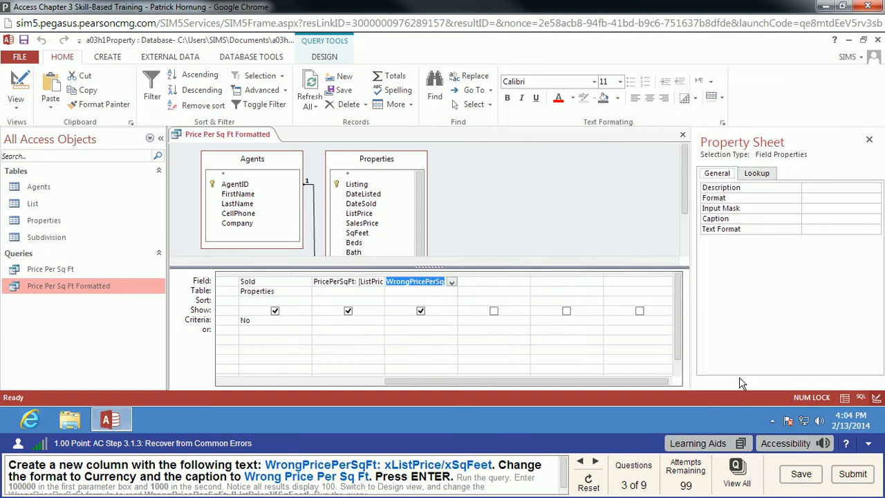
left_click(834, 199)
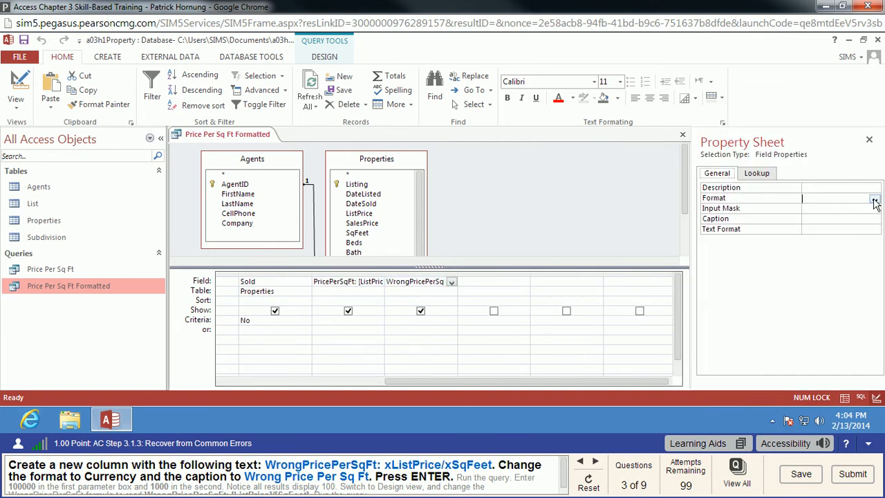
left_click(874, 200)
left_click(833, 287)
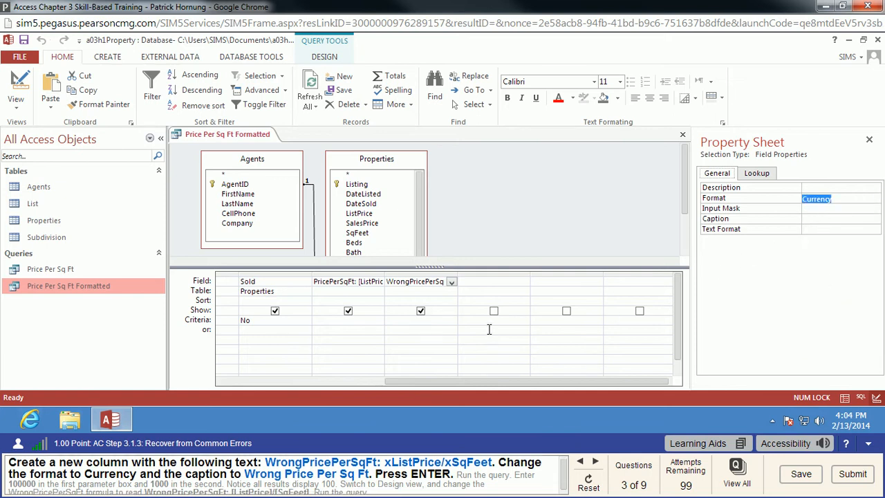
left_click(809, 218)
type("Wrong Price Per Sq Ft")
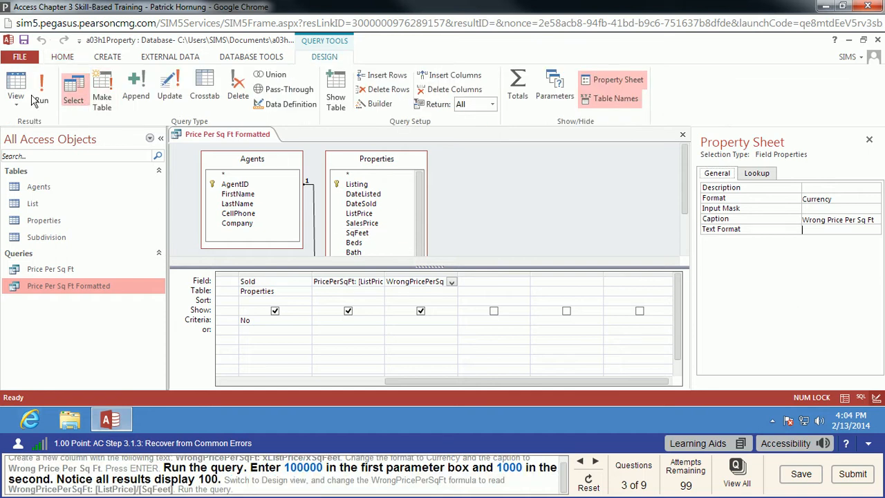
Step: Run the query, entering 100000 for the xListPrice parameter and 1000 for xSqFeet
left_click(44, 94)
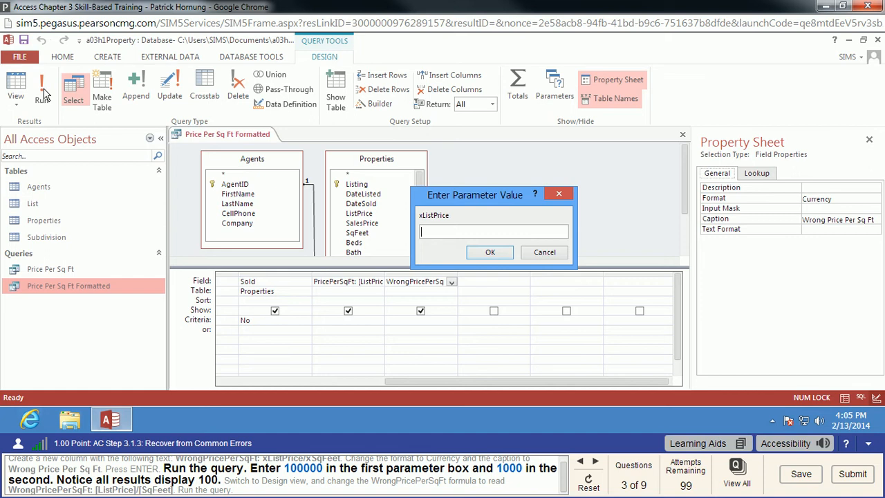
type("100000")
left_click(490, 251)
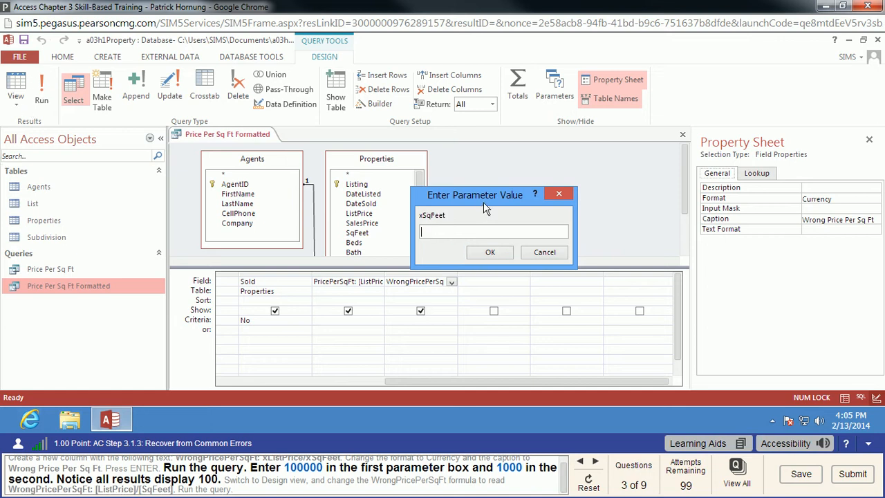
type("1000")
left_click(488, 253)
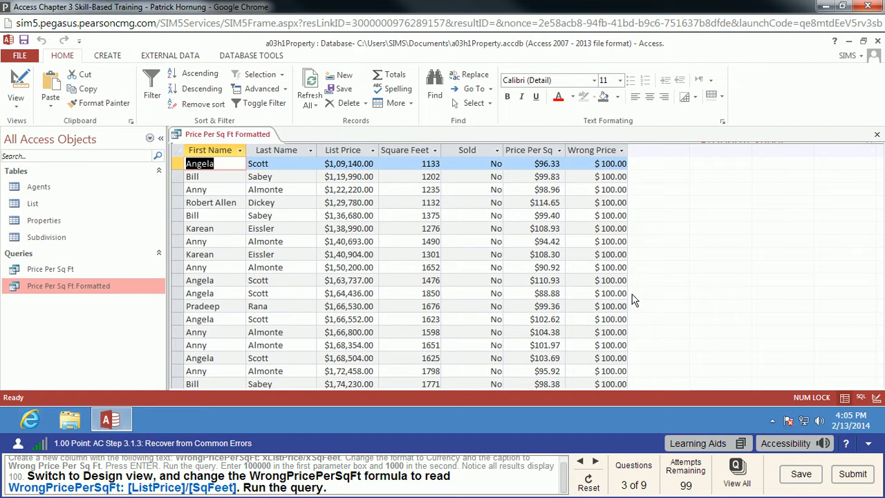
Step: In Design view, change the WrongPricePerSqFt formula to [ListPrice]/[SqFeet] and run the query
right_click(229, 135)
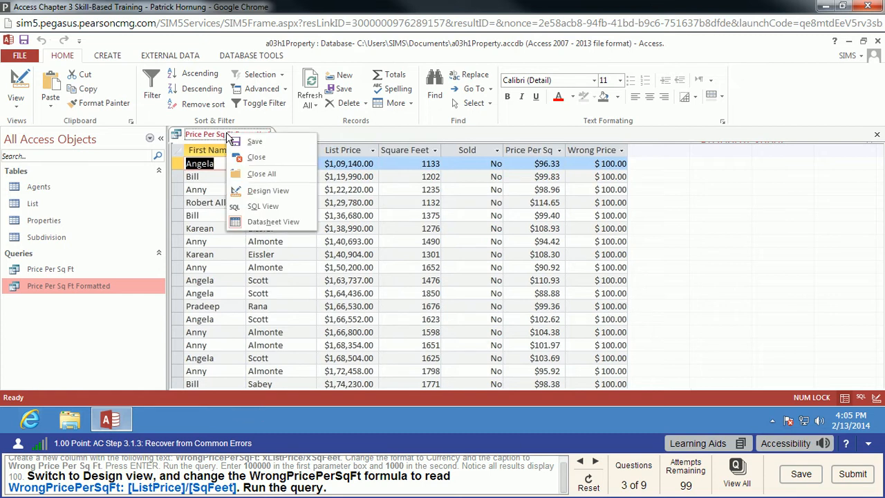
left_click(272, 191)
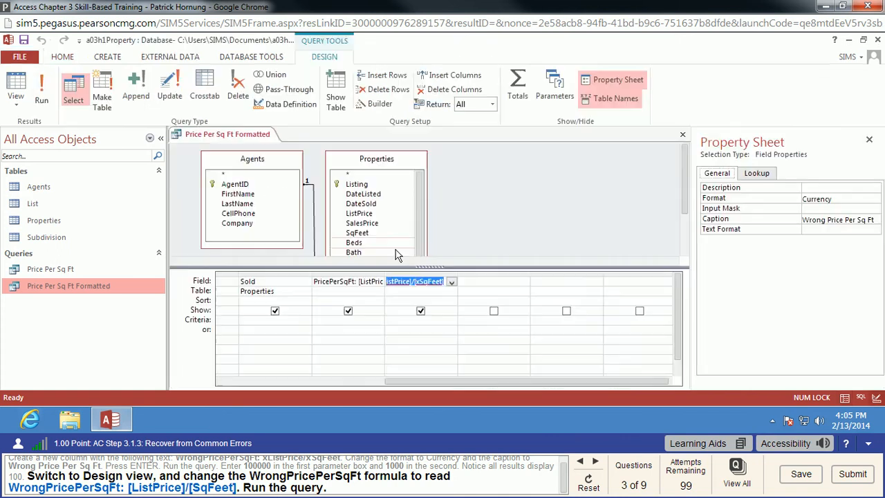
left_click(444, 283)
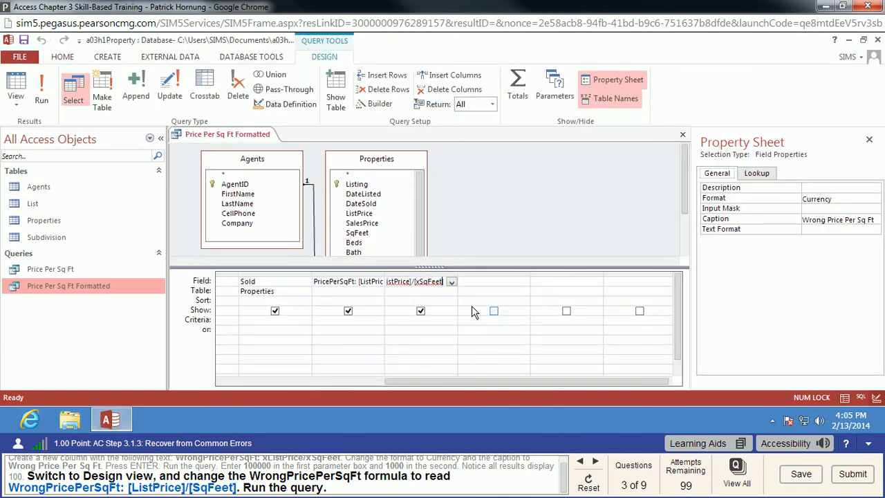
key("Left")
key("Left")
key("Left")
key("Left")
key("Left")
key("Left")
key("Left")
key("Left")
key("Left")
key("Left")
key("Left")
key("Left")
key("Left")
key("Delete")
key("Right")
key("Right")
key("Right")
key("Right")
key("Right")
key("Right")
key("Right")
key("Right")
key("Right")
key("Right")
key("Delete")
key("Return")
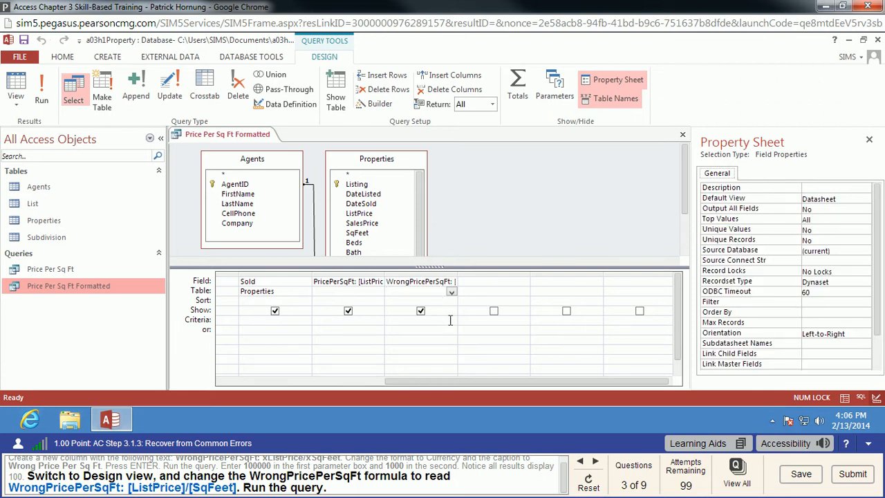
left_click(47, 91)
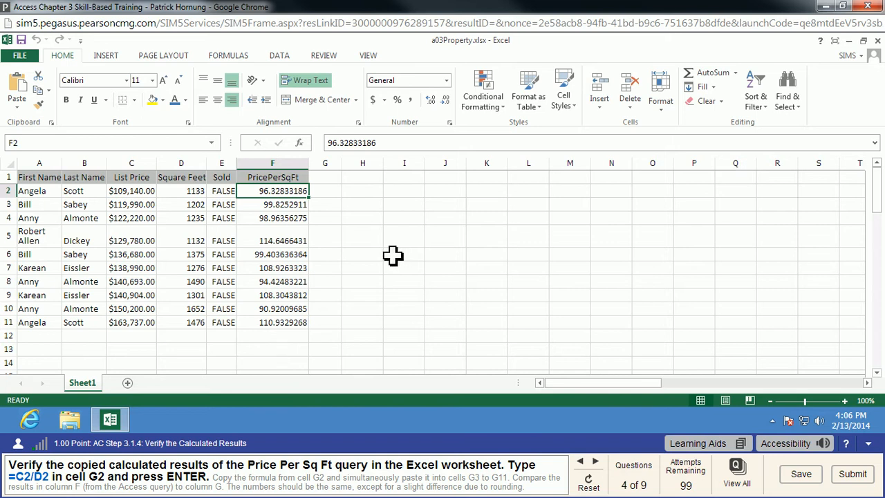
Step: Enter the formula =C2/D2 in cell G2 and copy it into cells G3 to G11
left_click(335, 195)
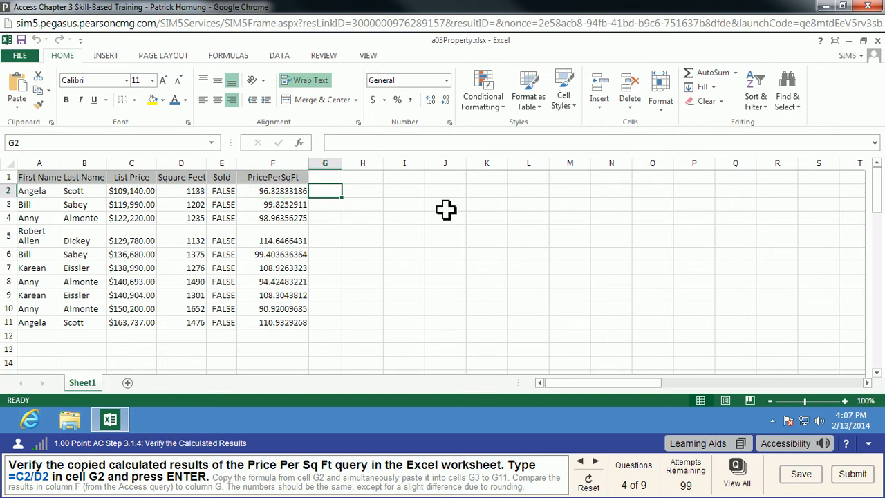
type("=c")
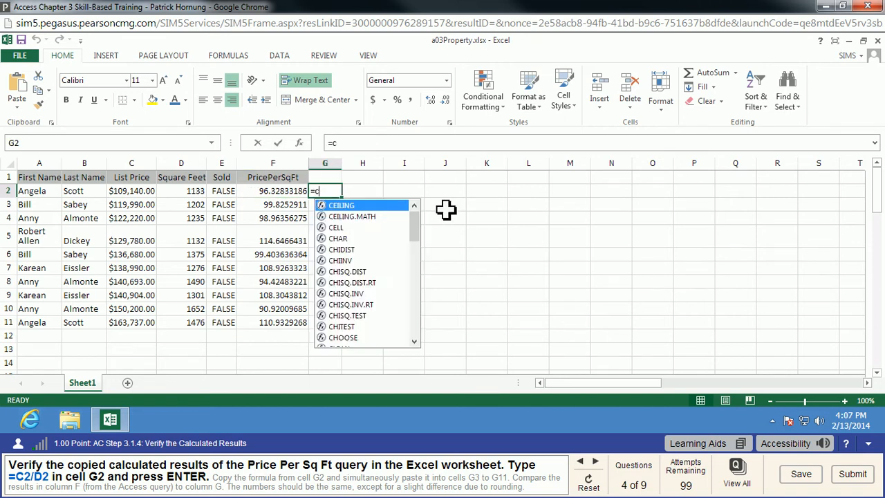
type("2/d2")
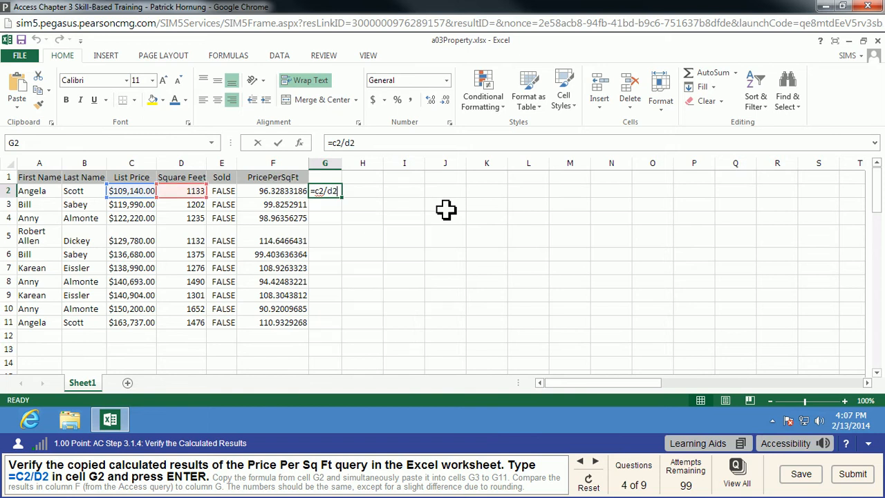
key("Return")
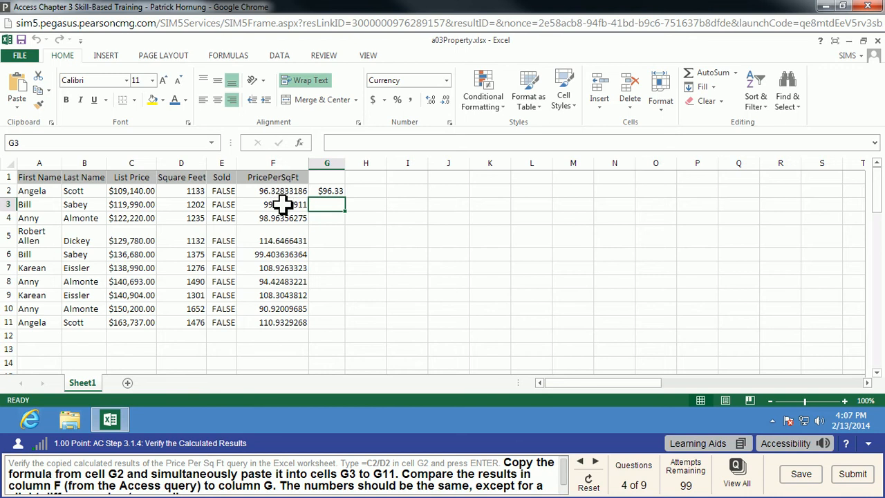
left_click(341, 193)
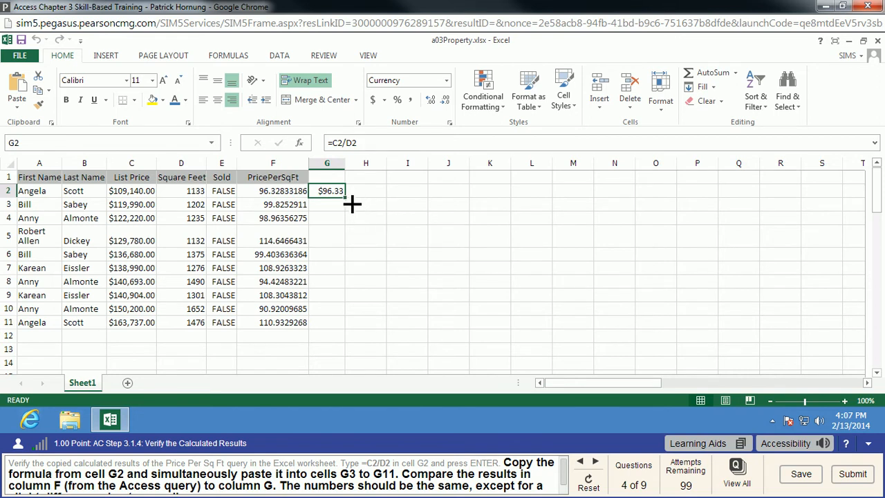
left_click_drag(346, 199, 346, 326)
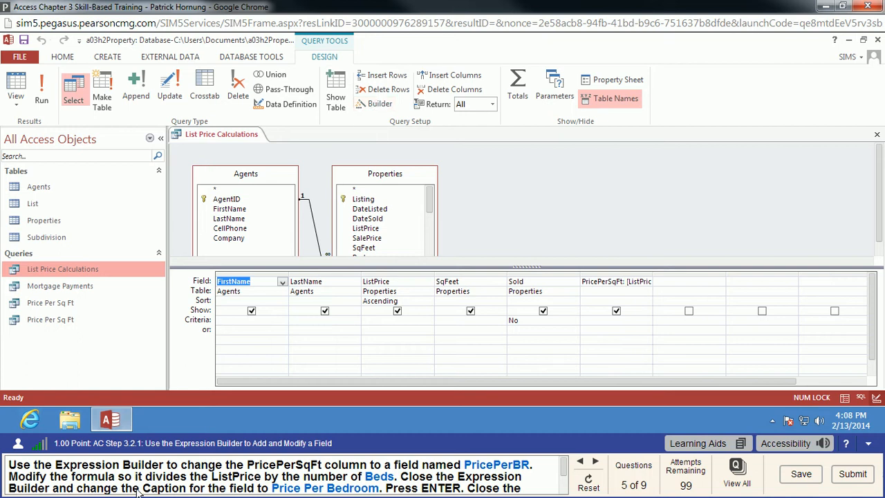
Step: Open the PricePerSqFt column's expression in the Expression Builder and rename the field PricePerBR
left_click(620, 282)
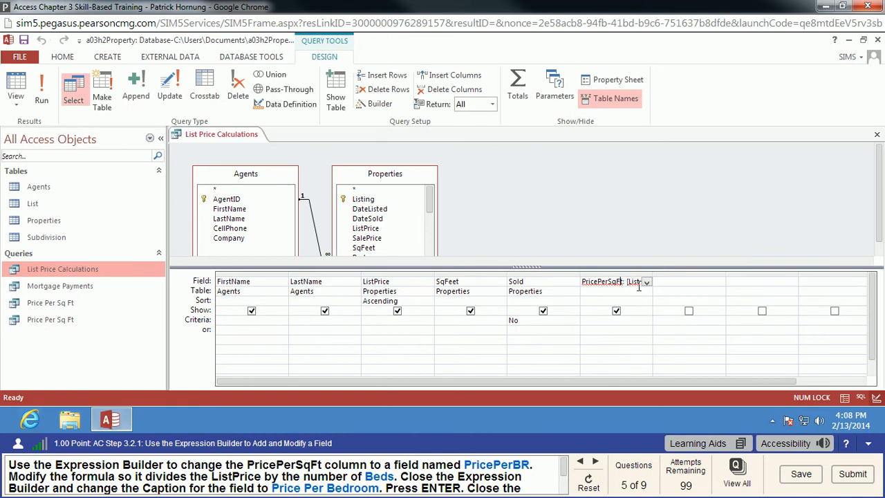
left_click(380, 105)
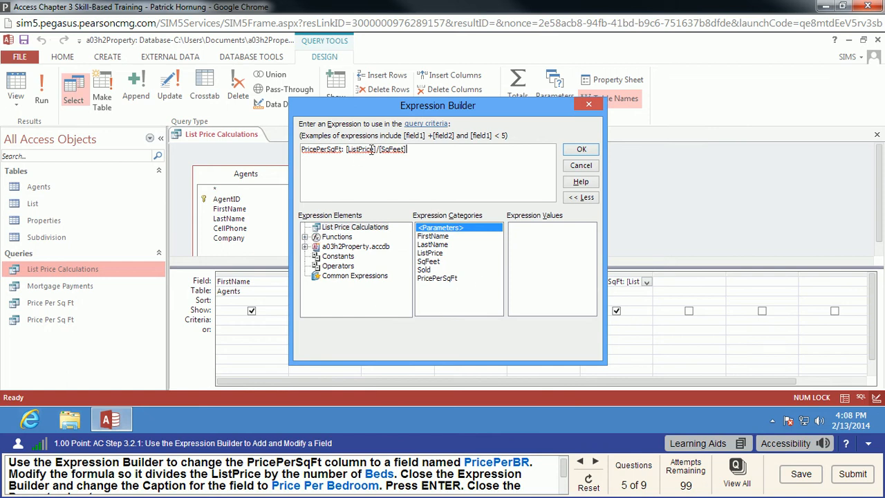
key("BackSpace")
key("BackSpace")
key("BackSpace")
key("BackSpace")
key("BackSpace")
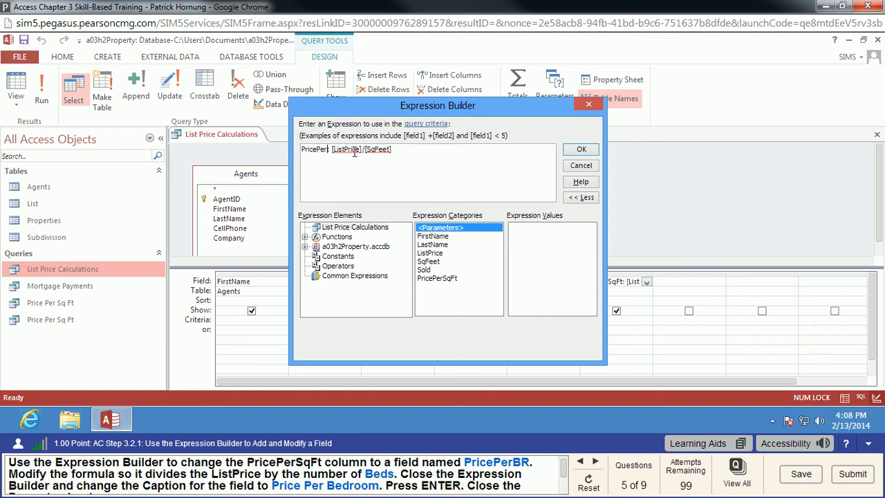
type("BR")
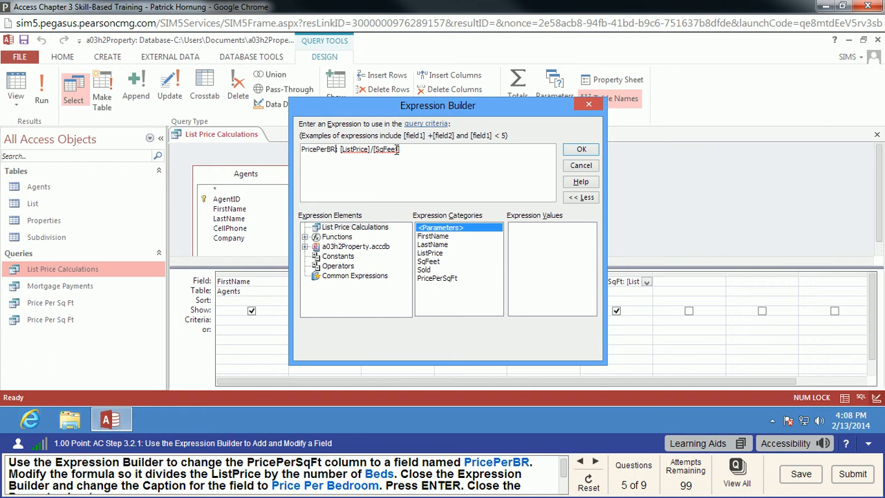
Step: Replace [SqFeet] in the PricePerBR expression with the Beds field from the Properties table and accept the expression
left_click_drag(398, 150, 374, 150)
left_click(437, 152)
key("BackSpace")
key("BackSpace")
key("BackSpace")
key("BackSpace")
key("BackSpace")
key("BackSpace")
key("BackSpace")
key("BackSpace")
left_click(305, 246)
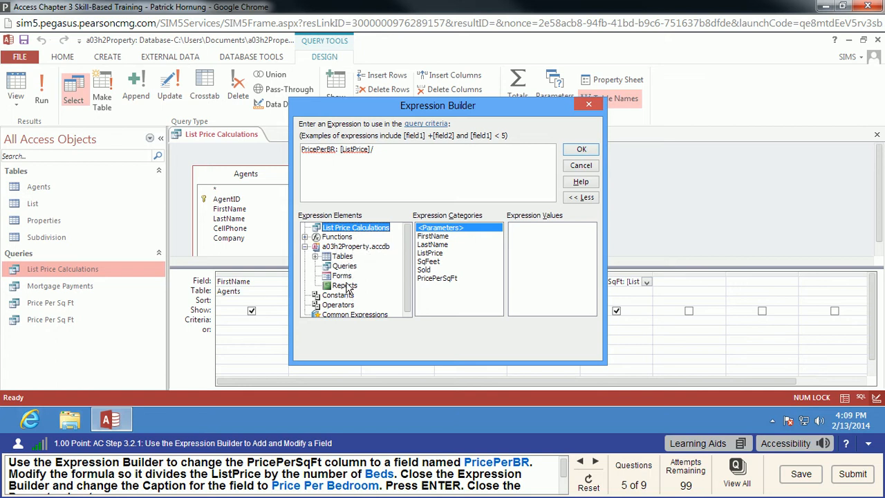
left_click(315, 256)
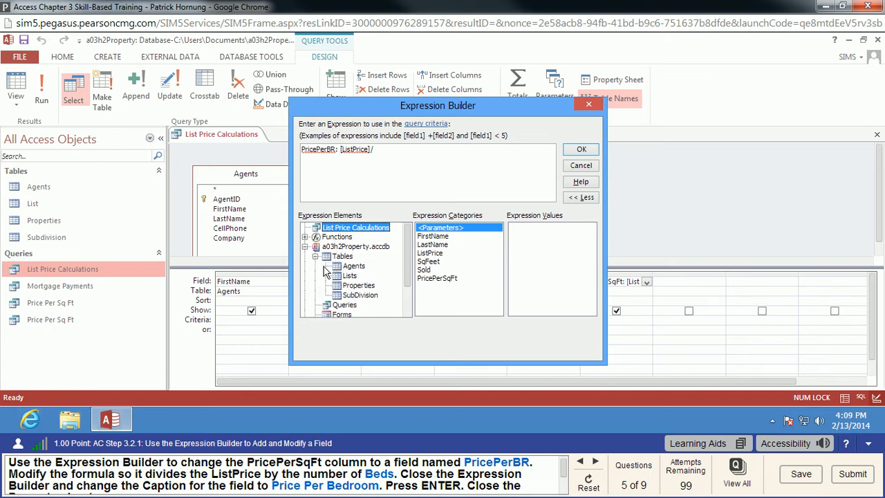
left_click(358, 285)
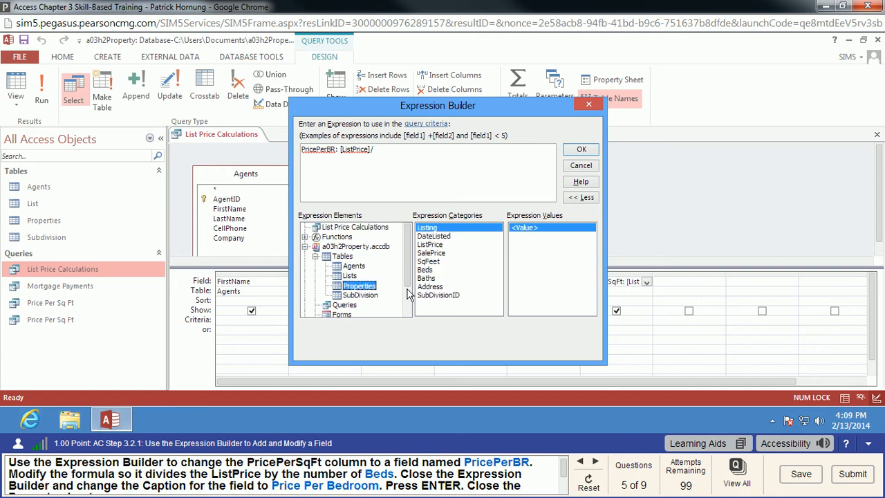
left_click(430, 270)
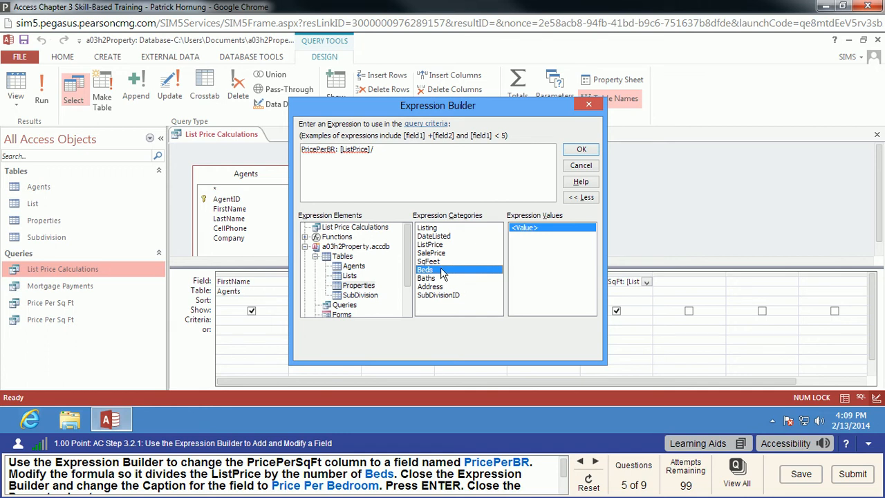
double_click(441, 271)
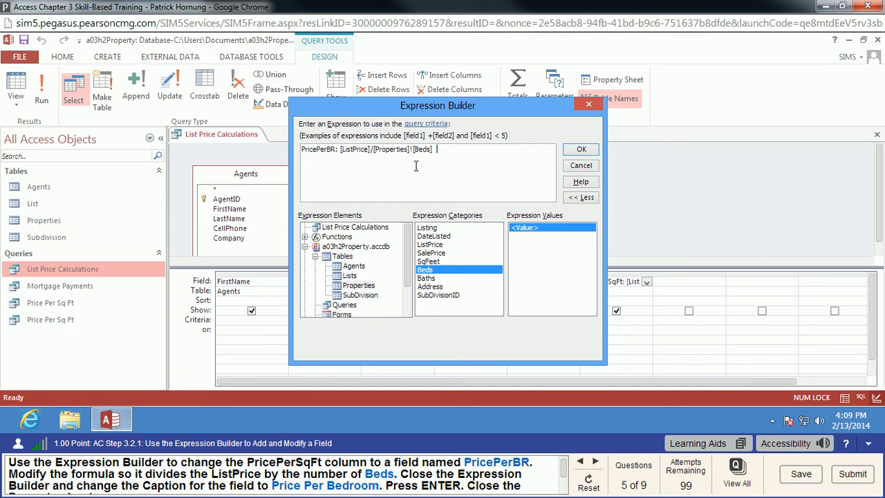
left_click(582, 150)
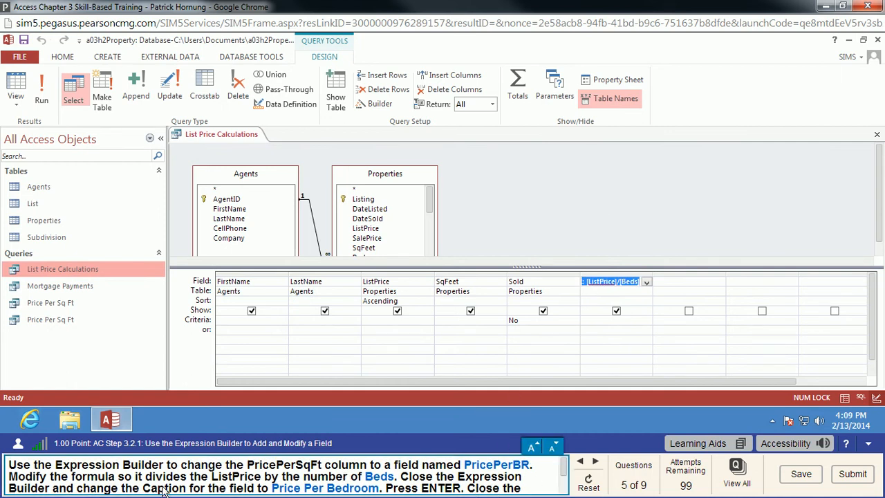
Step: Set the PricePerBR field's caption to Price Per Bedroom and close its property sheet
right_click(611, 283)
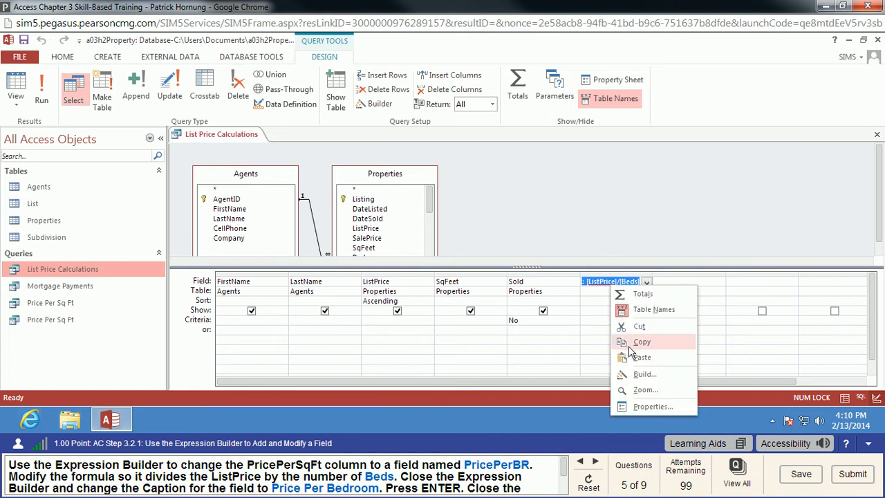
left_click(645, 406)
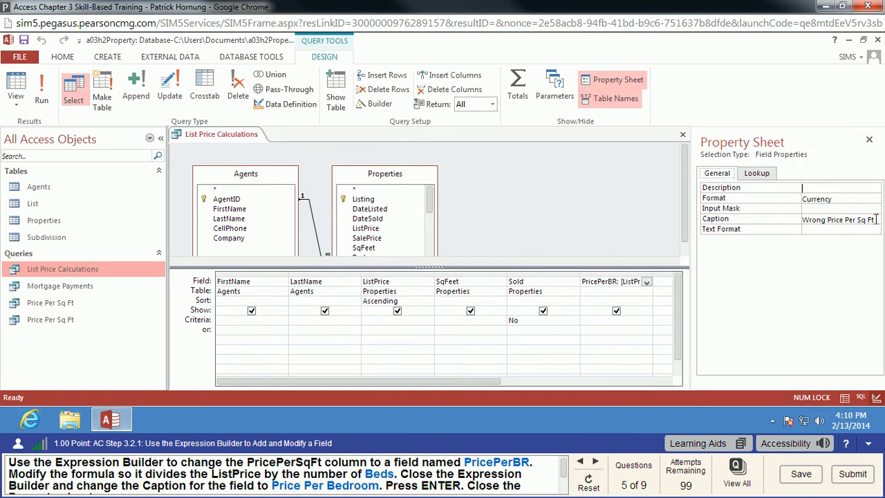
left_click_drag(876, 220, 787, 220)
type("Price Per Bedroom")
key("Return")
scroll(563, 477, "down", 1)
scroll(563, 477, "down", 2)
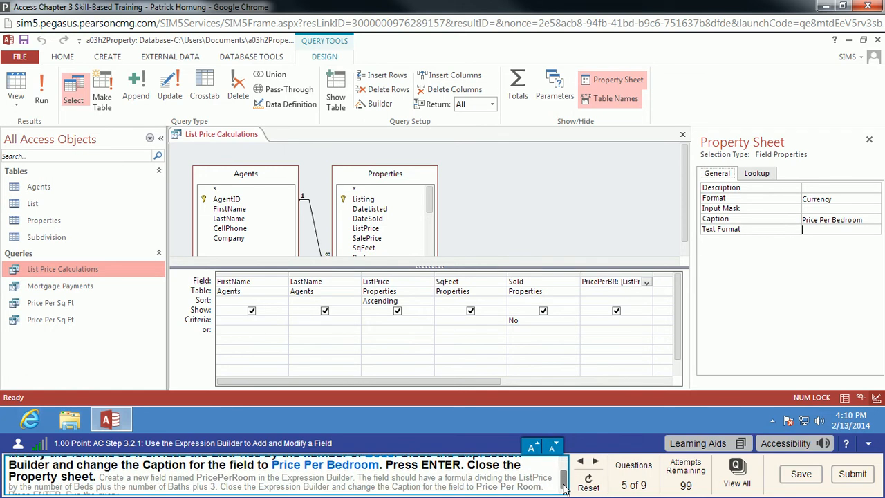
left_click(869, 141)
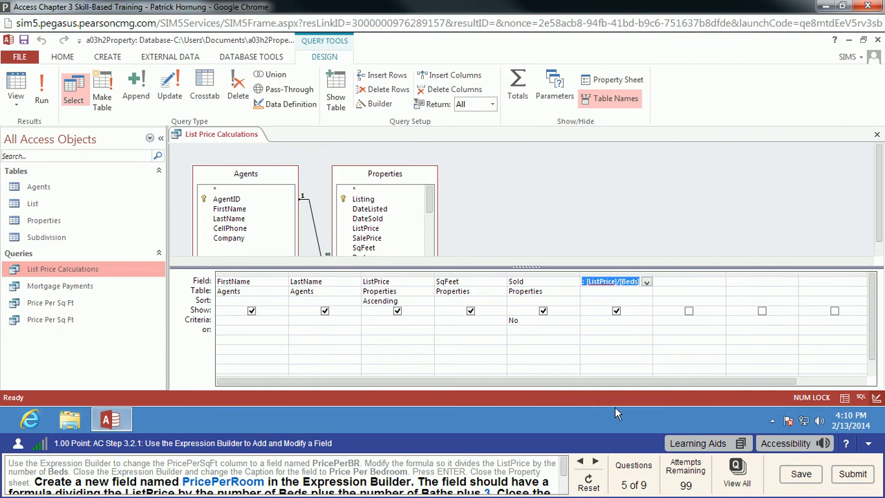
Step: In the first empty column, build PricePerRoom: [Properties]![ListPrice]/([Properties]![Beds]+[Properties]![Baths]+3) with the Expression Builder
left_click(668, 281)
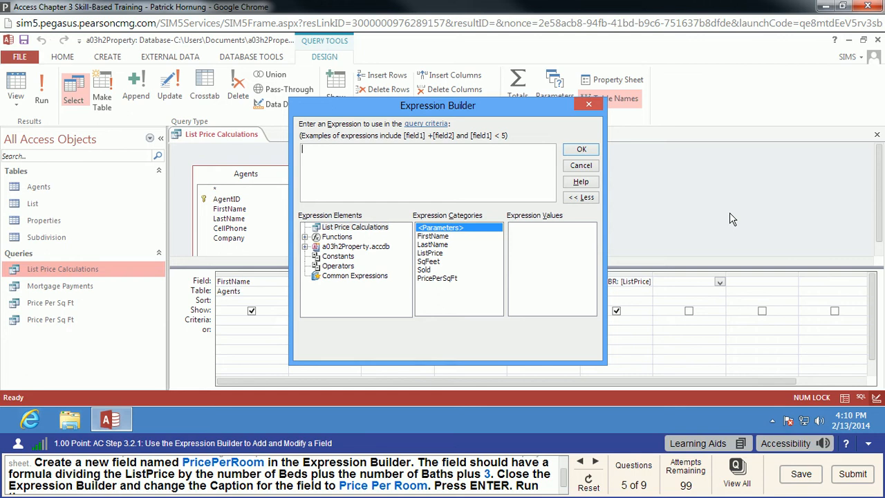
type("PricePerRoom:")
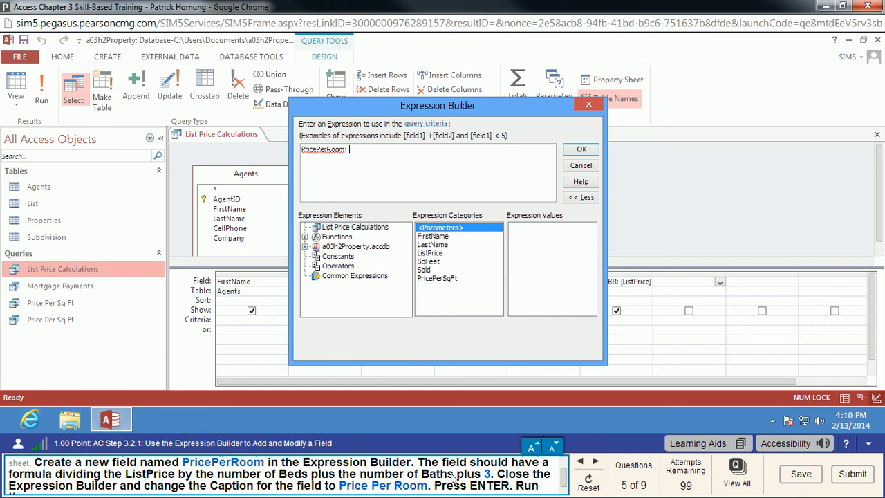
left_click(304, 246)
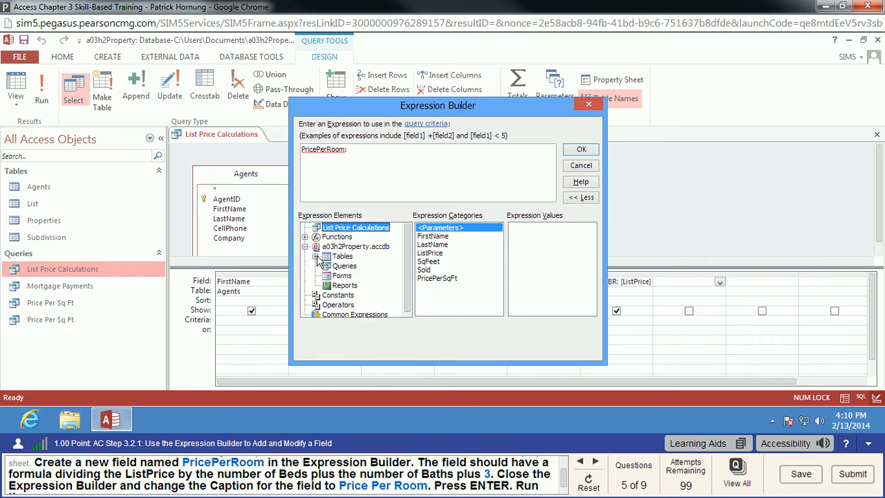
left_click(315, 257)
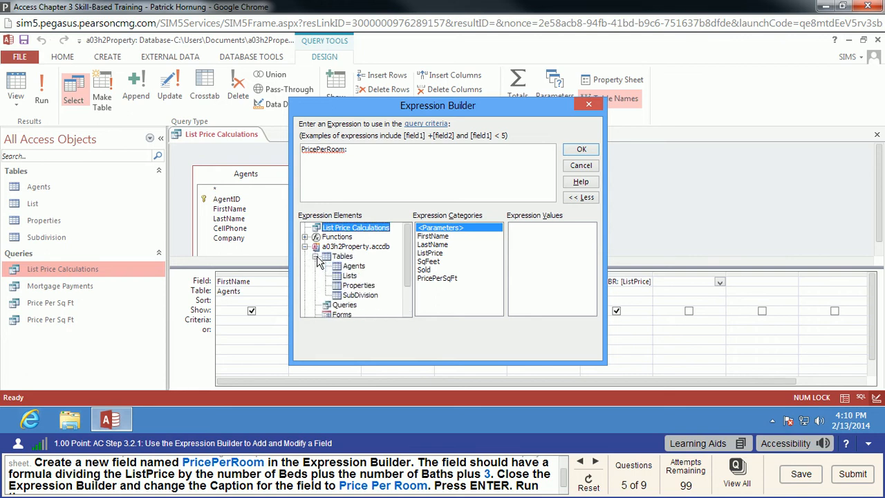
left_click(359, 286)
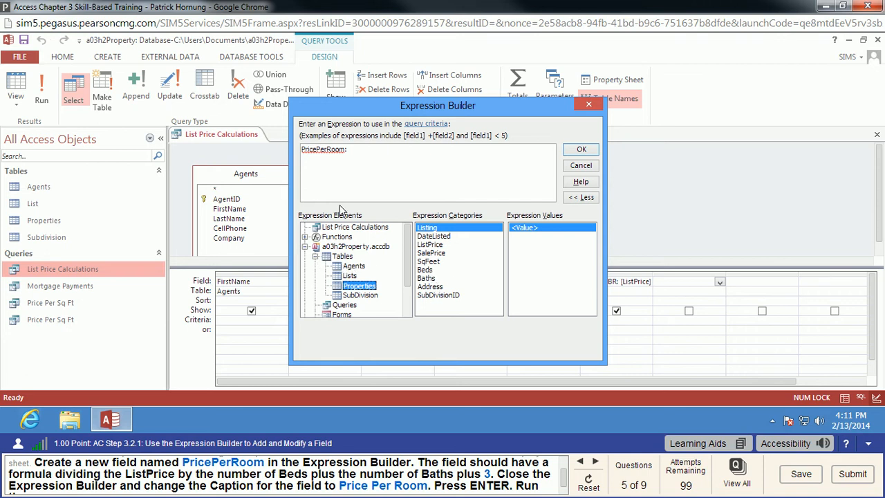
left_click(383, 178)
double_click(446, 248)
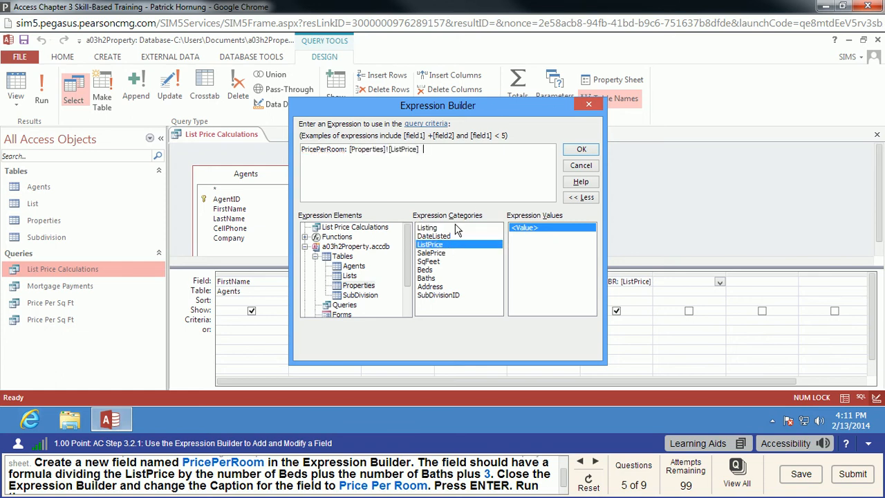
type("/(")
double_click(432, 271)
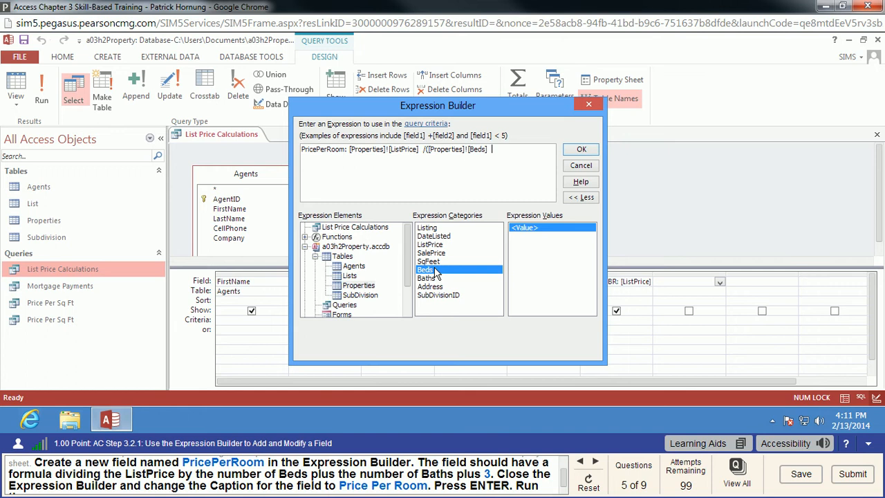
double_click(428, 279)
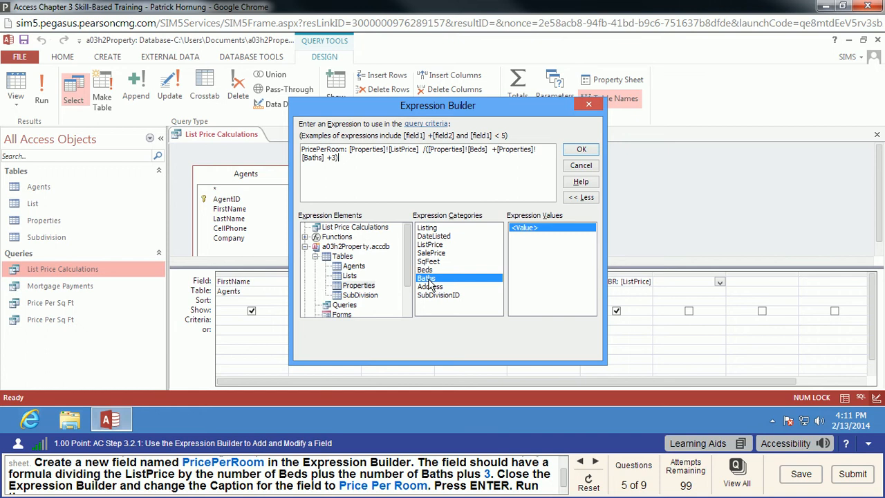
left_click(576, 151)
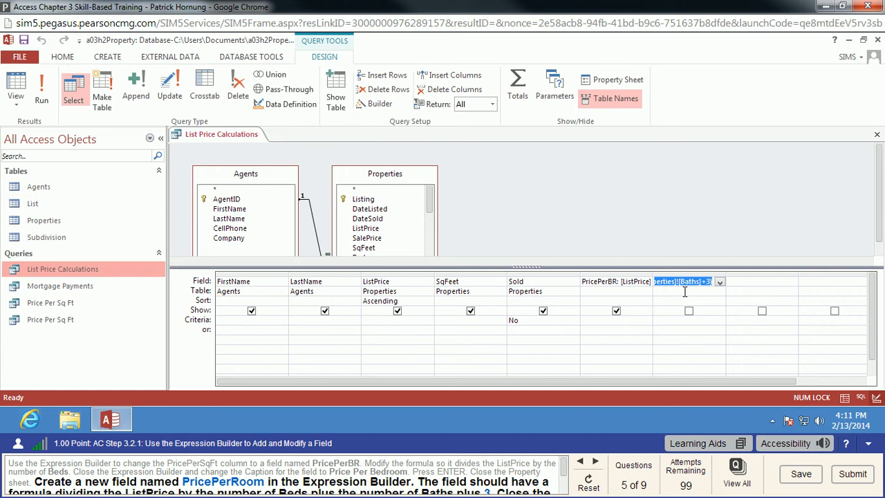
Step: Set the PricePerRoom field's caption to Price Per Room and run the query
left_click_drag(563, 466, 564, 483)
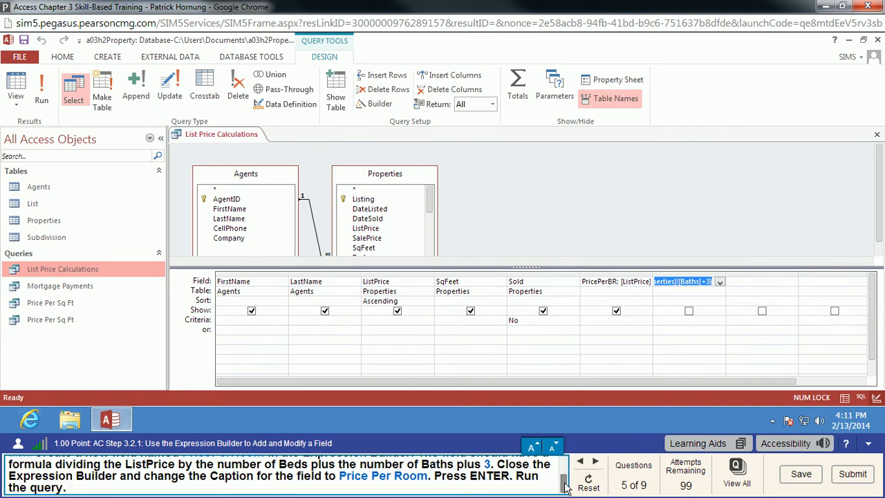
right_click(691, 279)
left_click(724, 398)
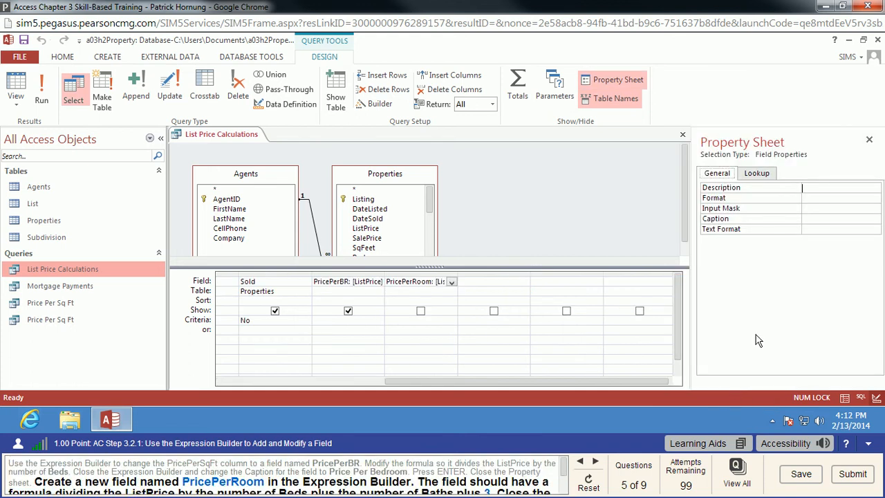
left_click(816, 218)
scroll(564, 486, "down", 2)
left_click_drag(564, 468, 565, 485)
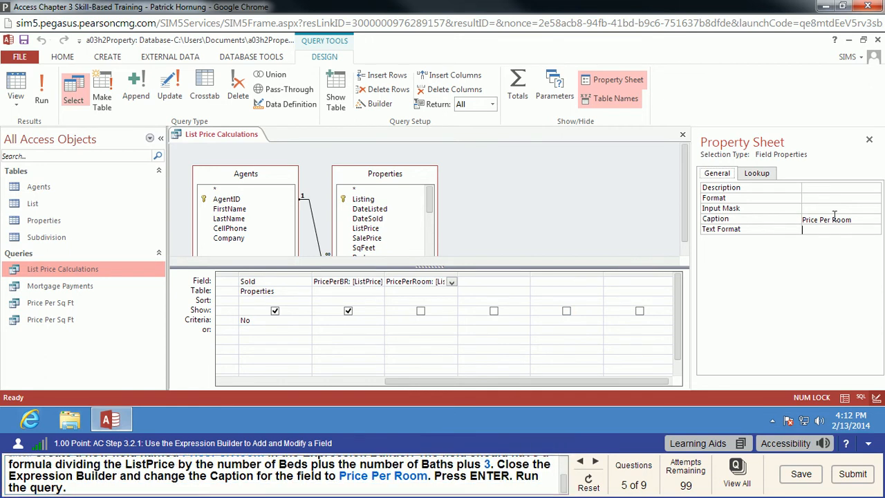
left_click(42, 90)
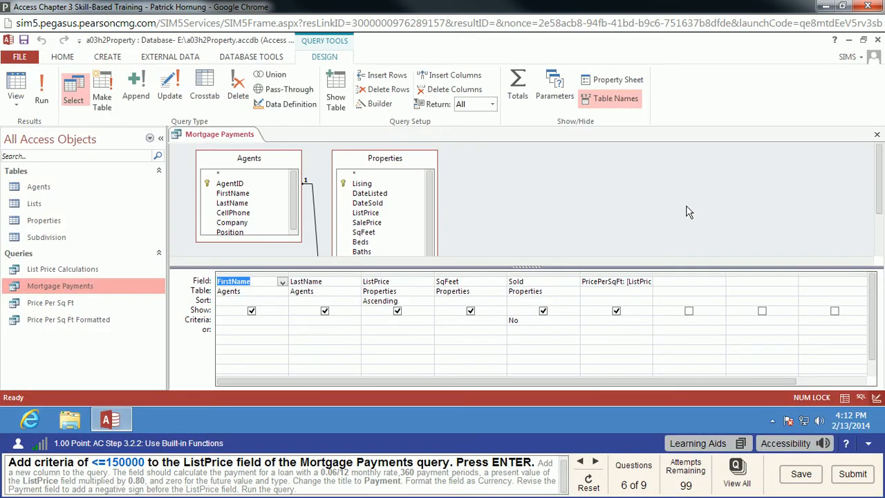
Step: Add the criterion <=150000 to the ListPrice field of the Mortgage Payments query
mouse_move(226, 469)
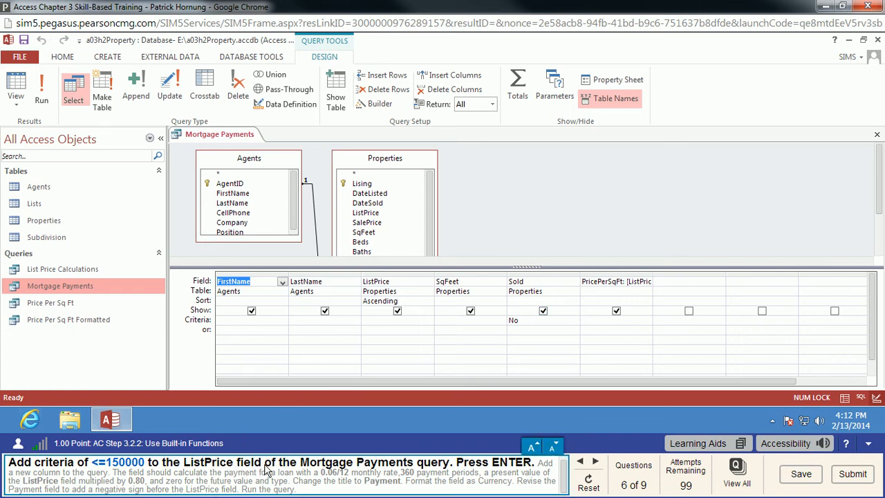
left_click(382, 320)
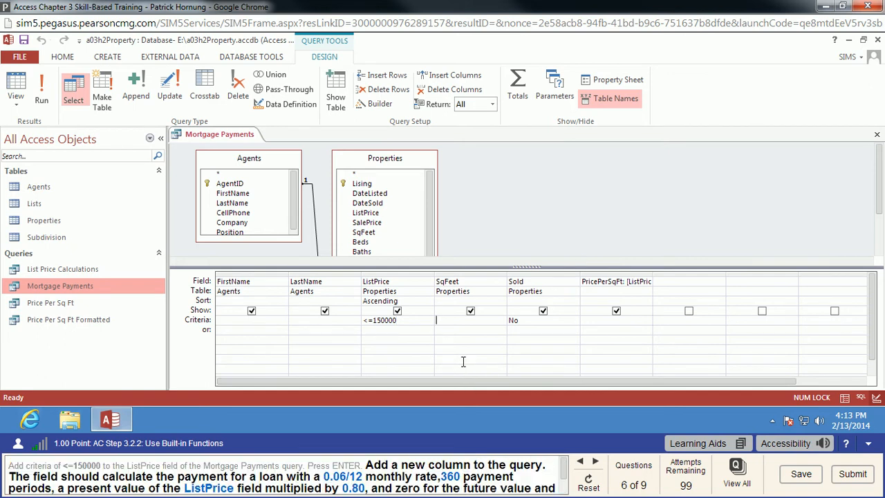
Step: Open the Expression Builder for the first empty column of the Mortgage Payments query and title the new field Payment
left_click(668, 281)
left_click(375, 108)
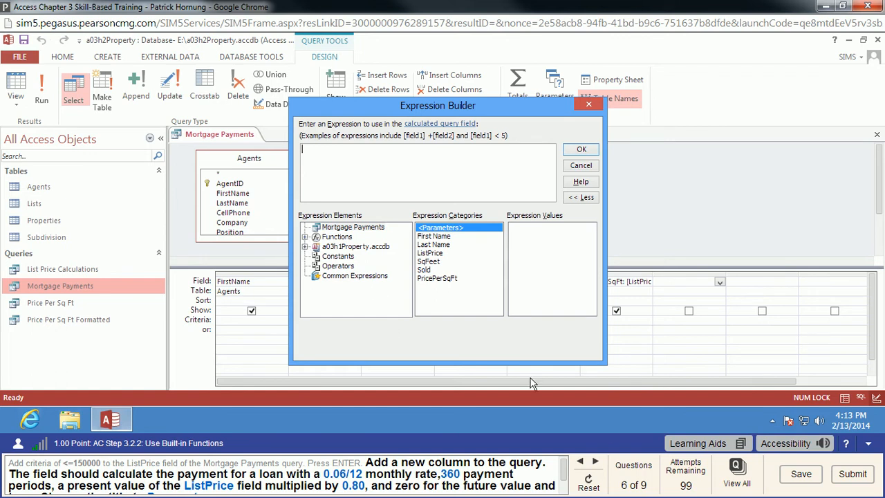
scroll(565, 484, "down", 1)
left_click_drag(565, 478, 565, 484)
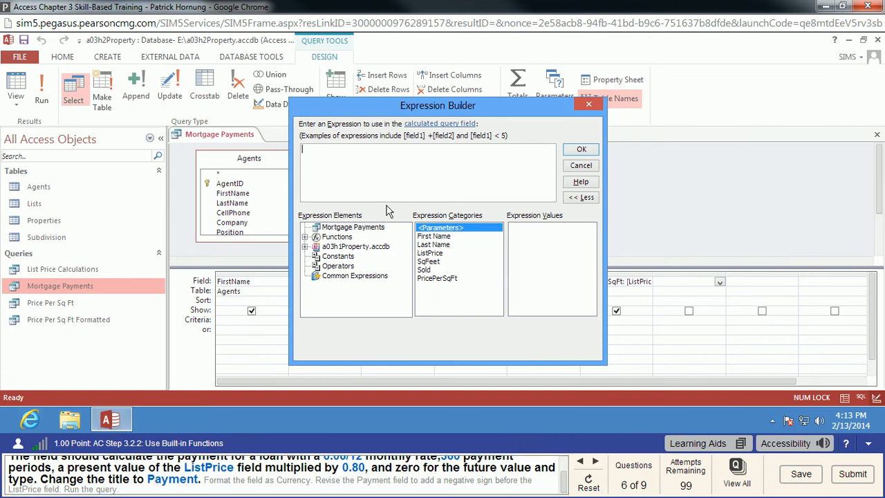
left_click(392, 171)
type("Payment:")
scroll(565, 470, "up", 1)
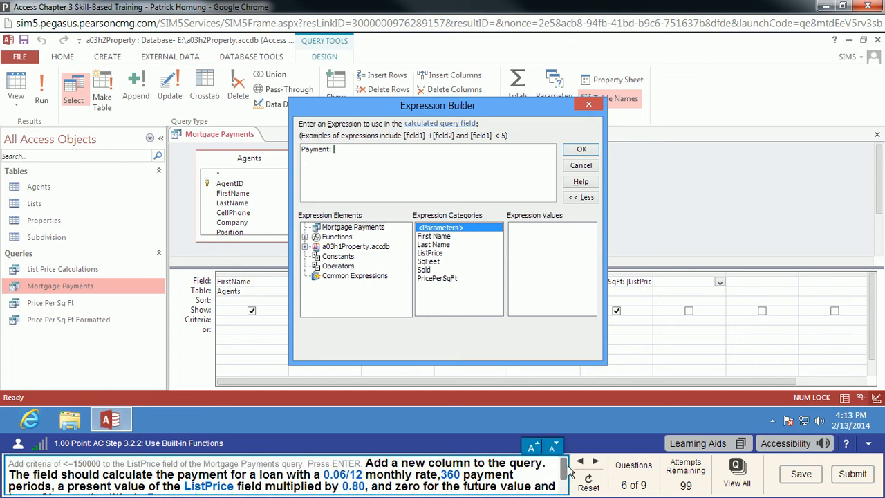
scroll(568, 469, "down", 1)
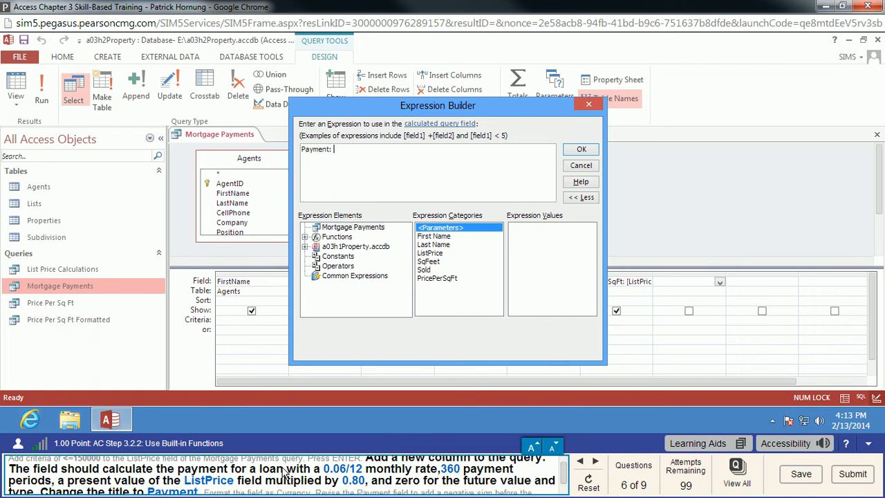
Step: Insert the built-in Pmt function after the Payment title in the expression
left_click(305, 237)
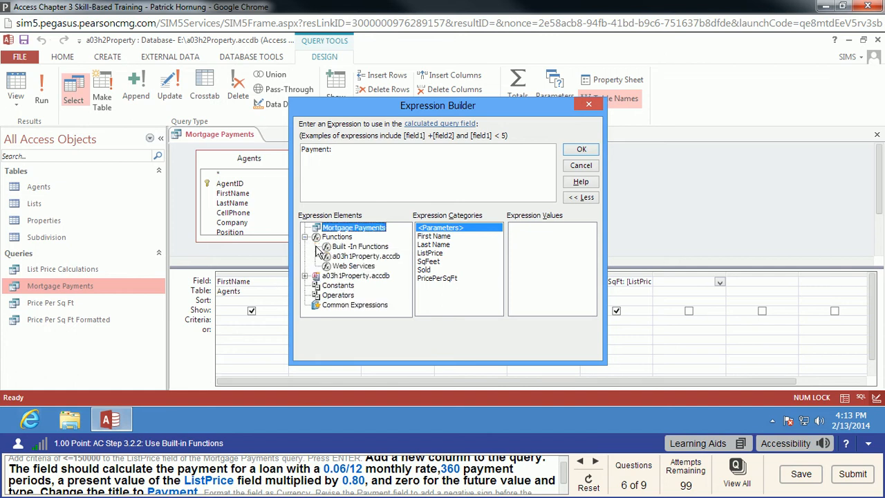
left_click(357, 247)
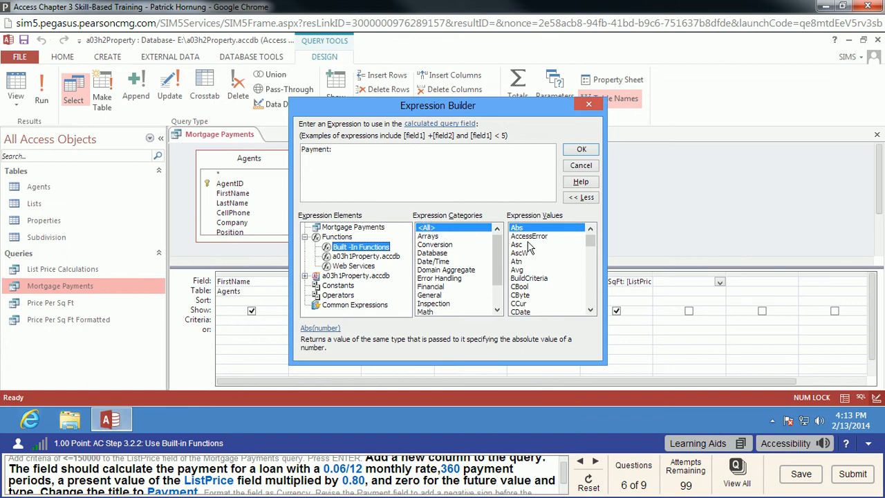
left_click_drag(591, 242, 590, 273)
scroll(590, 274, "down", 10)
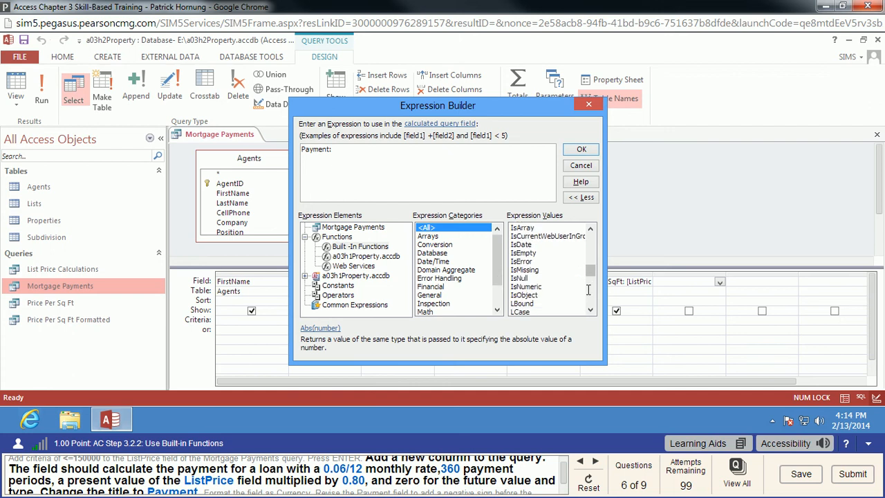
scroll(586, 297, "down", 5)
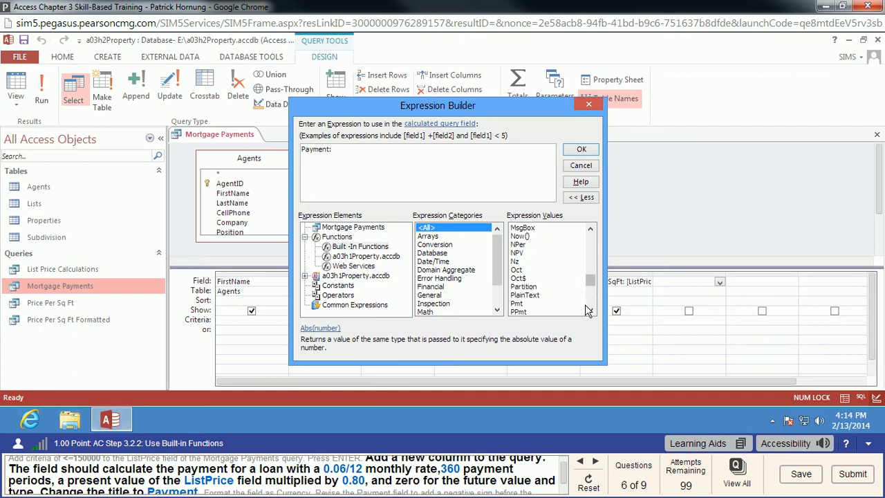
left_click(520, 262)
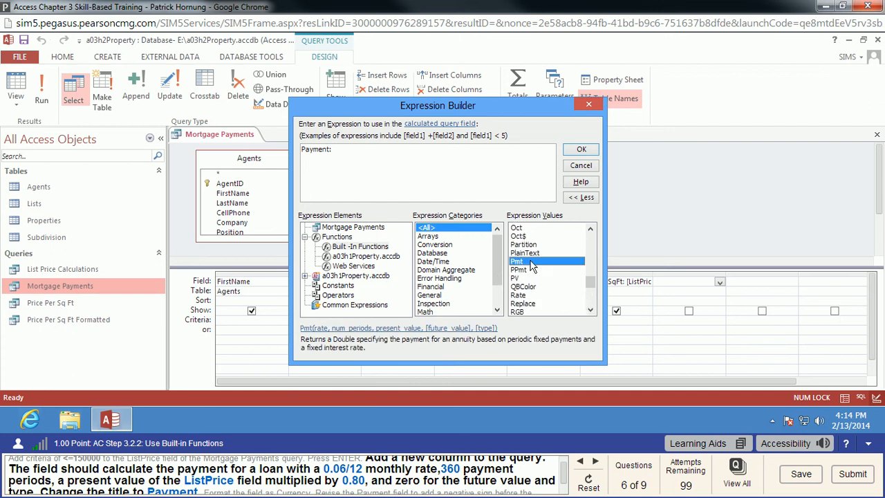
double_click(529, 264)
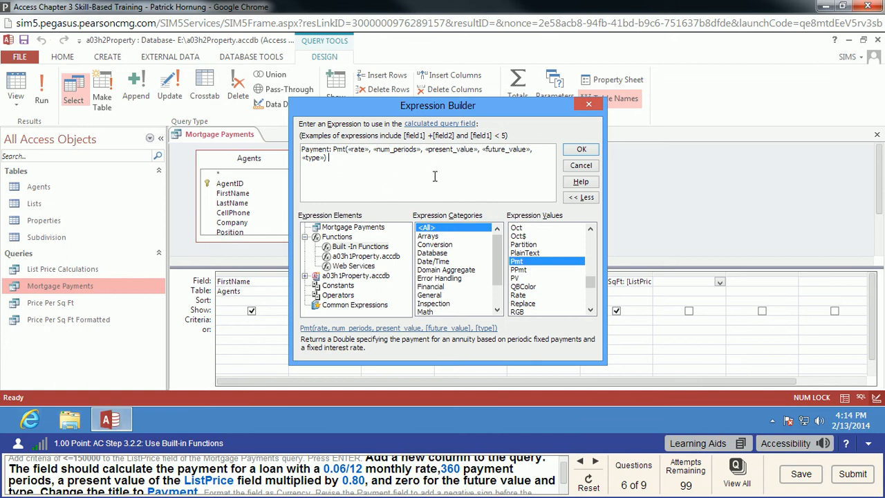
Step: Set the Pmt function's rate argument to 0.06/12 and its number of periods to 360
left_click(358, 150)
type("0.06/")
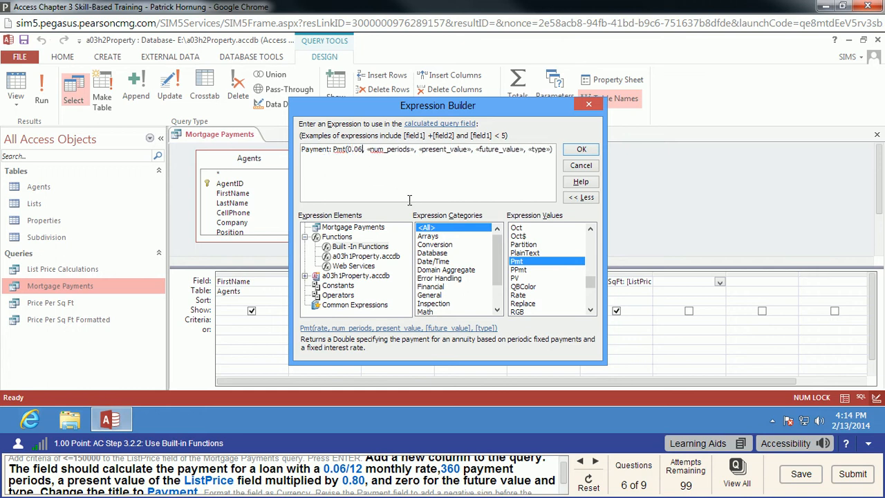
type("12")
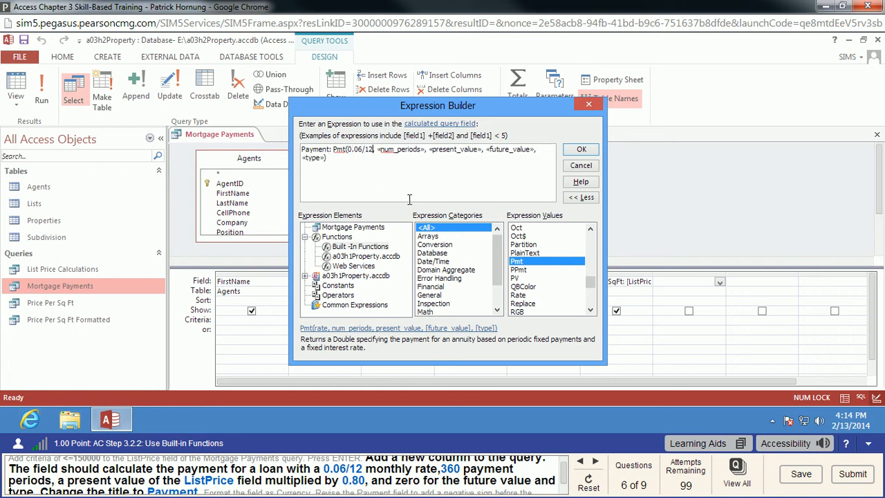
left_click(398, 148)
type("360")
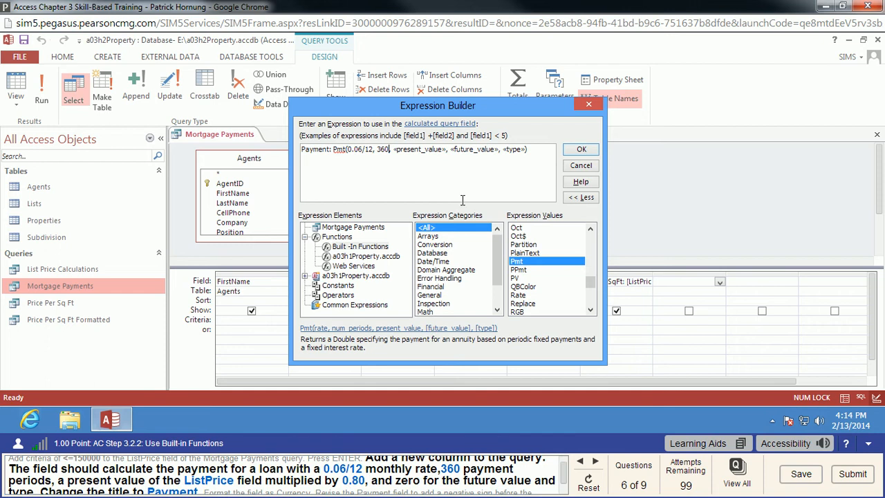
Step: Replace the Pmt function's present value argument with [ListPrice]*0.80
left_click(465, 148)
left_click(416, 148)
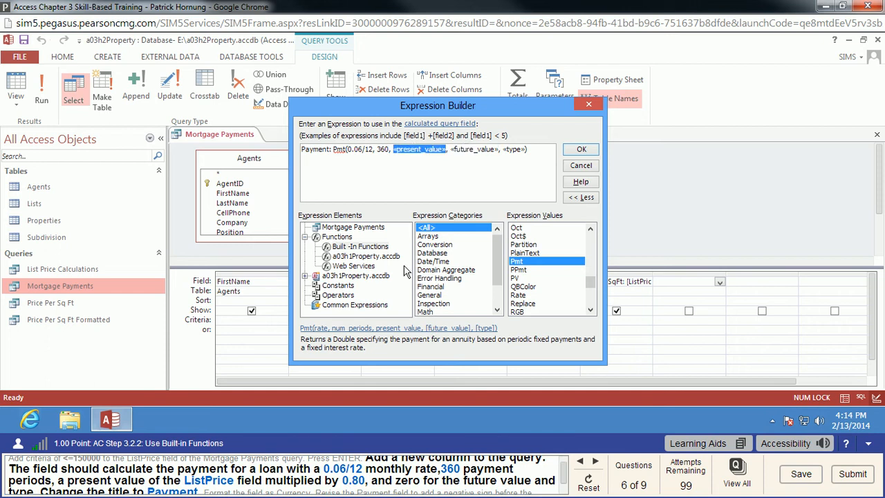
left_click(306, 276)
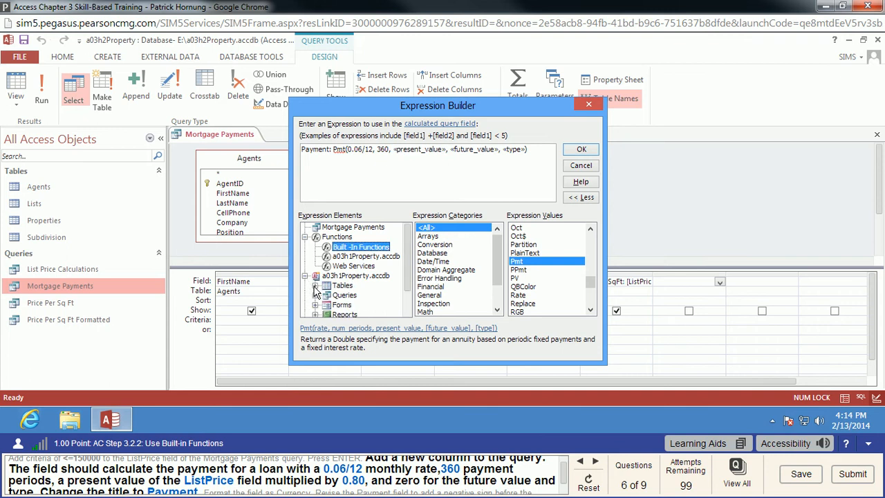
left_click(315, 285)
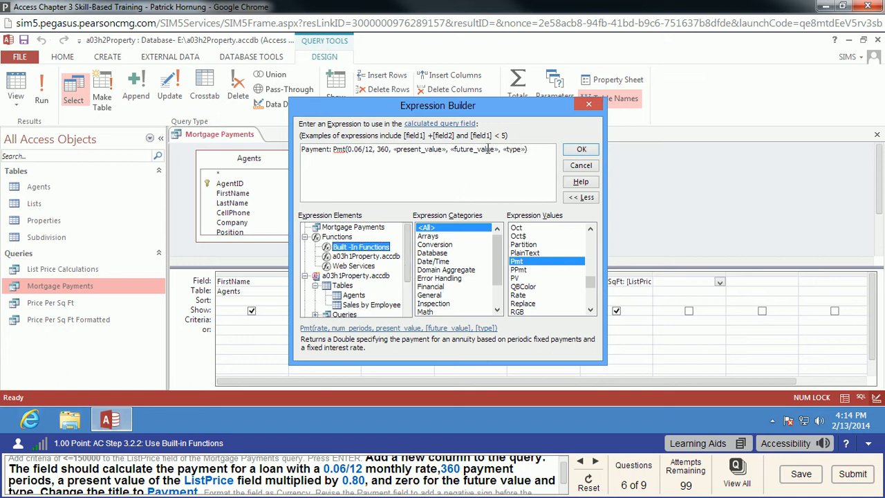
left_click(411, 149)
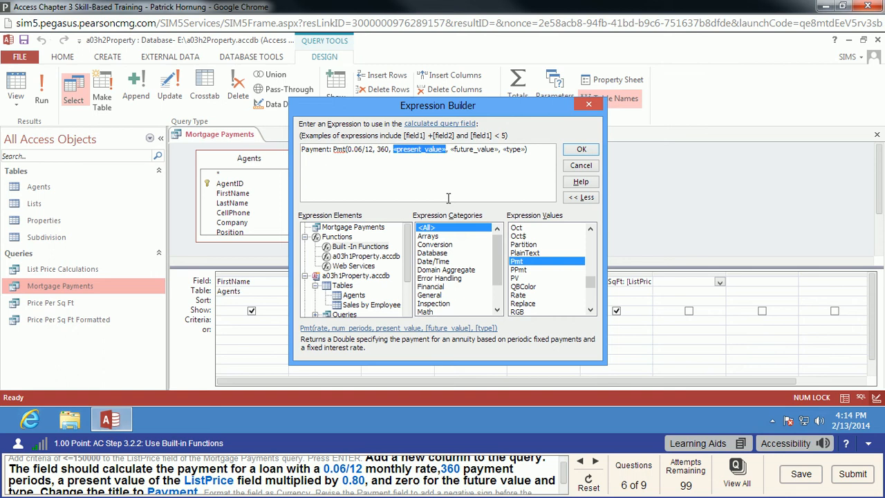
type("[ListPri")
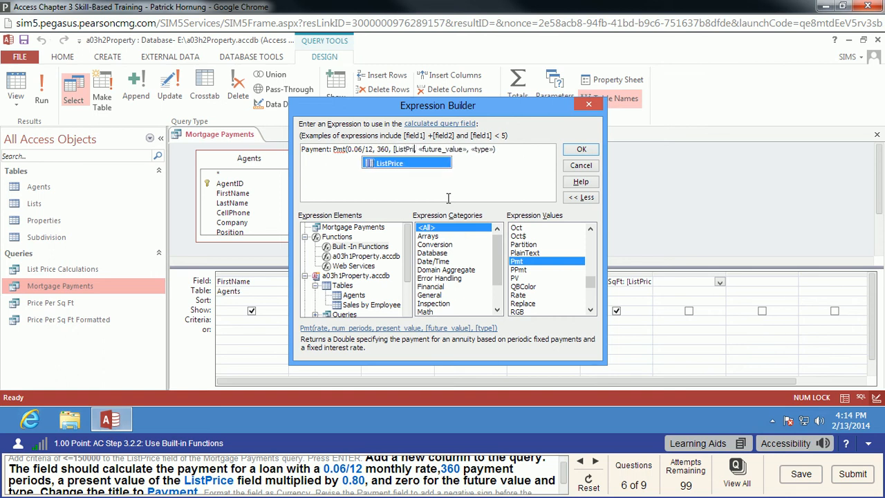
type("ce]")
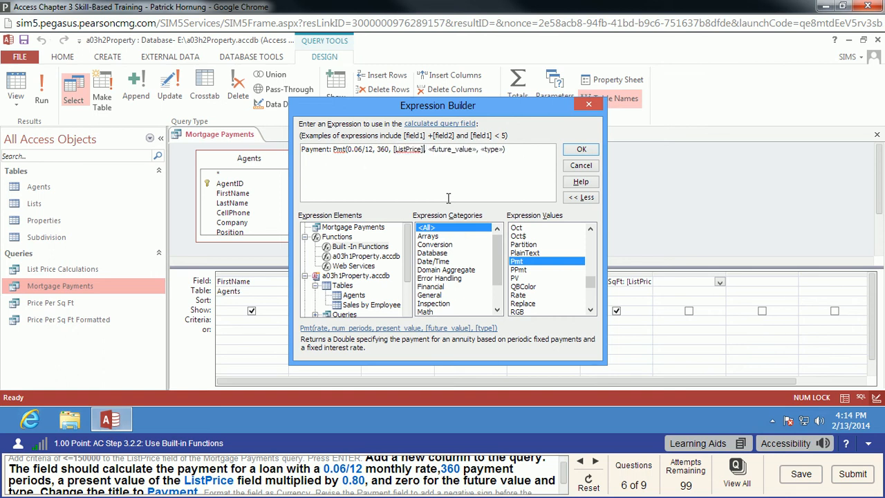
type("*0.")
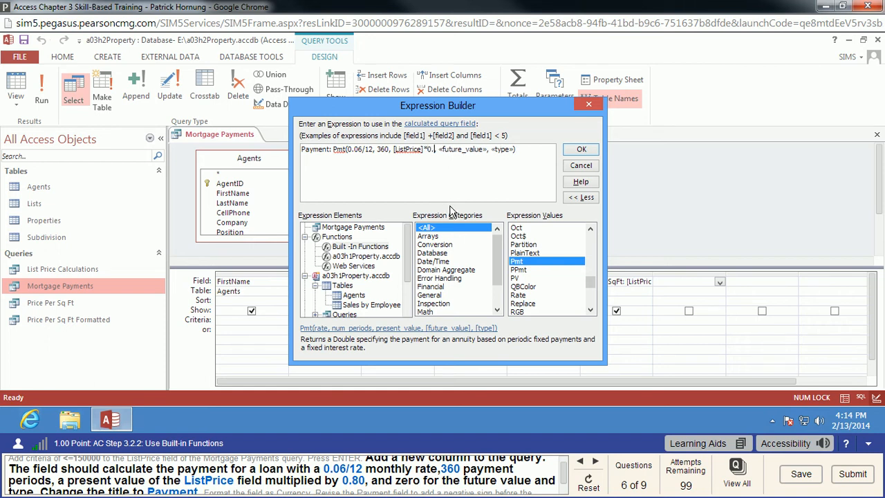
type("80")
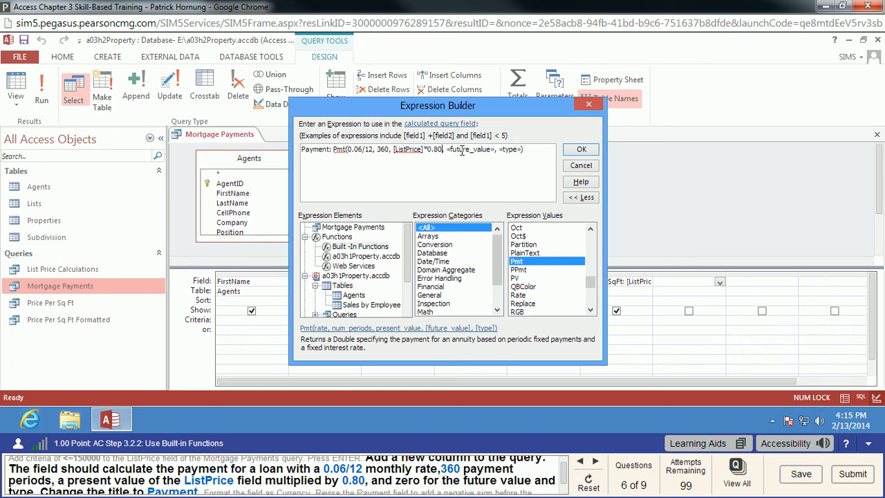
Step: Set the Pmt function's future value and type arguments to 0 and accept the expression
left_click(462, 150)
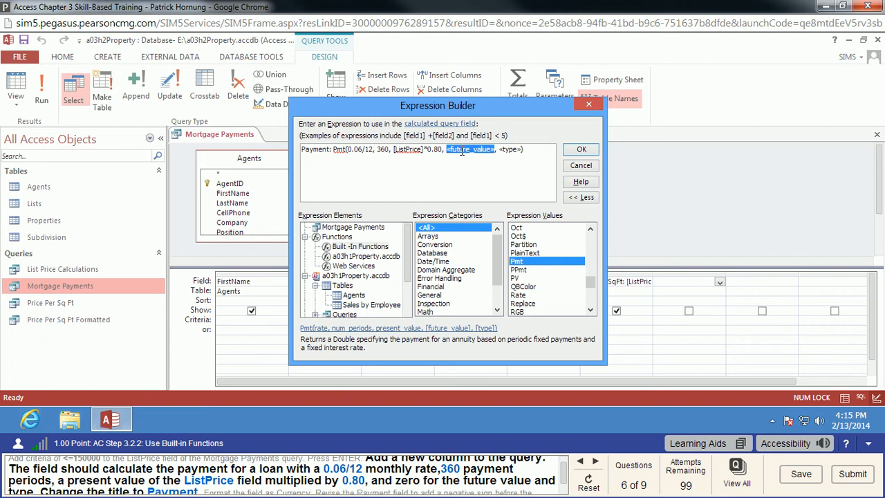
type("0")
double_click(464, 150)
type("0")
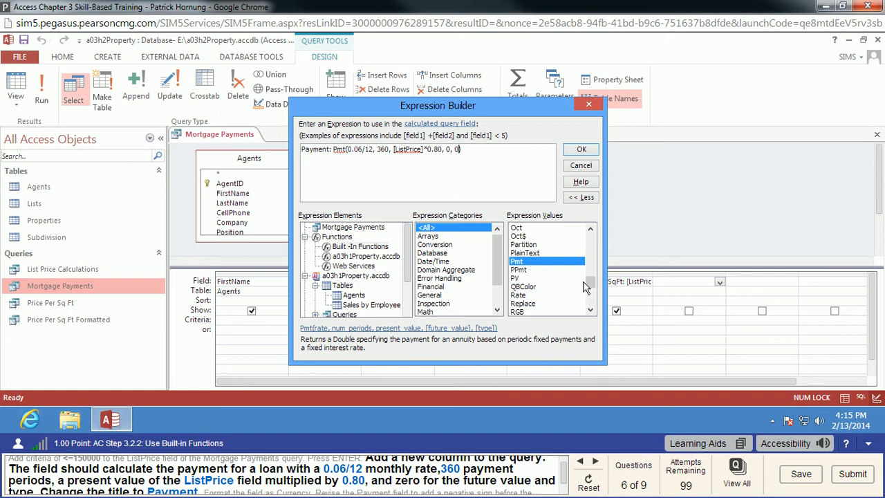
scroll(565, 477, "down", 2)
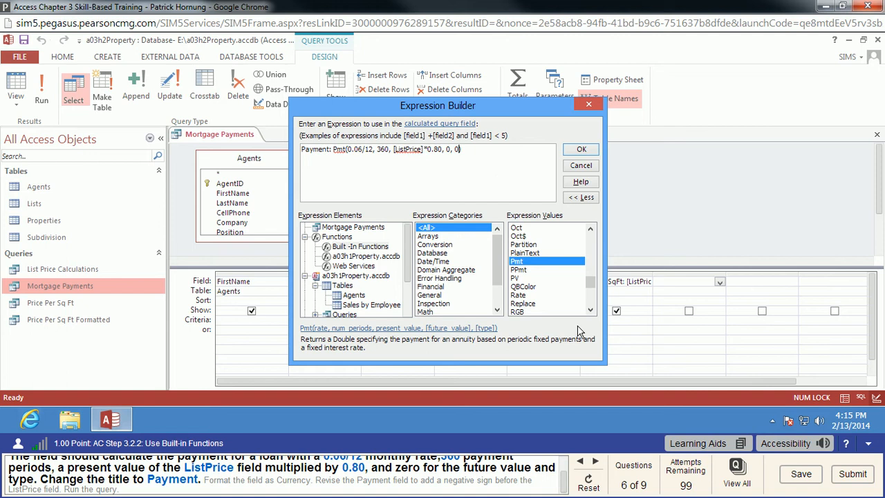
left_click(578, 150)
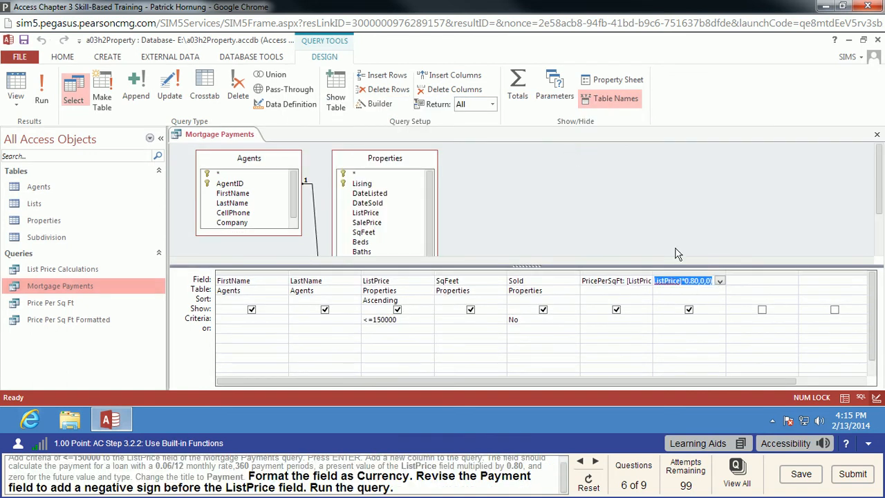
Step: Set the Payment field's format to Currency in its field properties
right_click(697, 280)
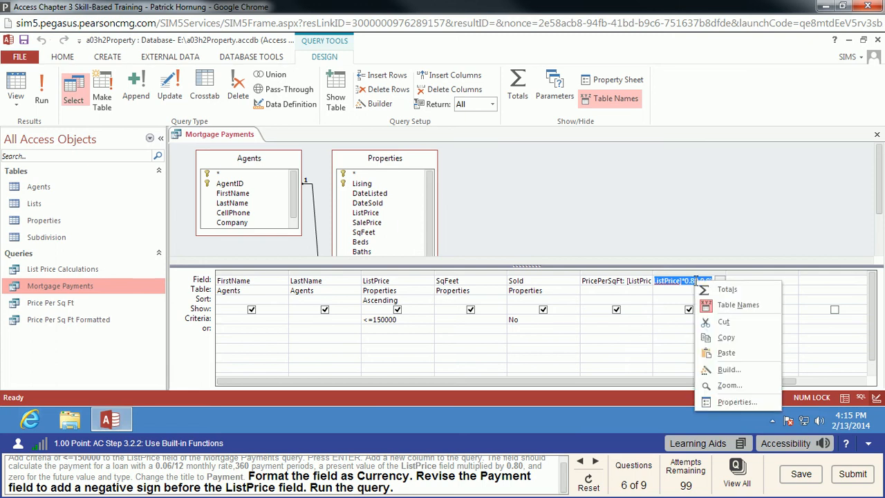
left_click(721, 401)
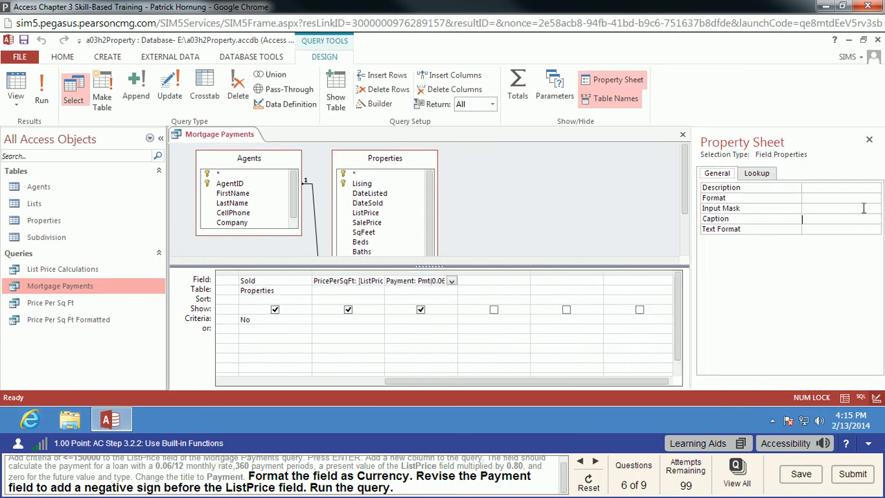
left_click(858, 198)
left_click(874, 200)
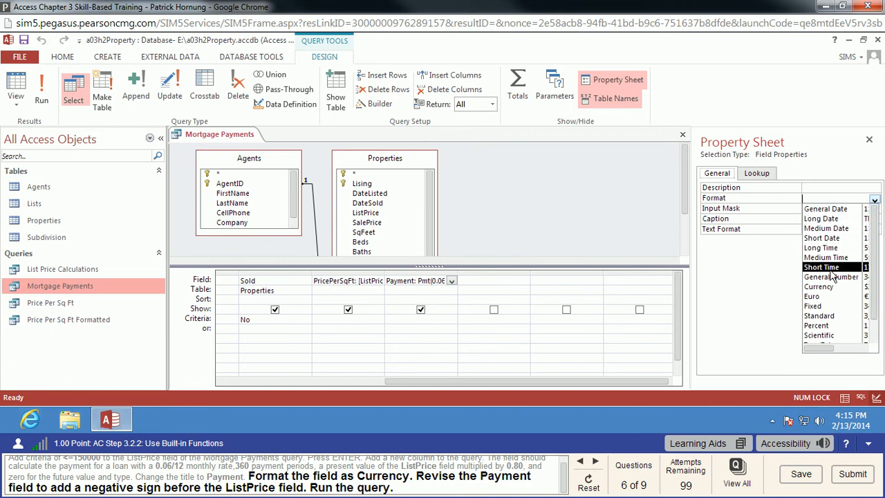
left_click(824, 287)
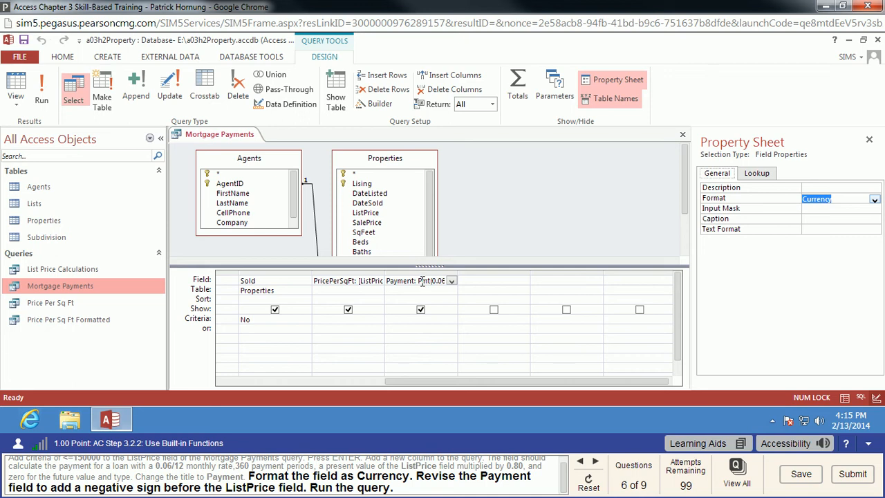
left_click(870, 140)
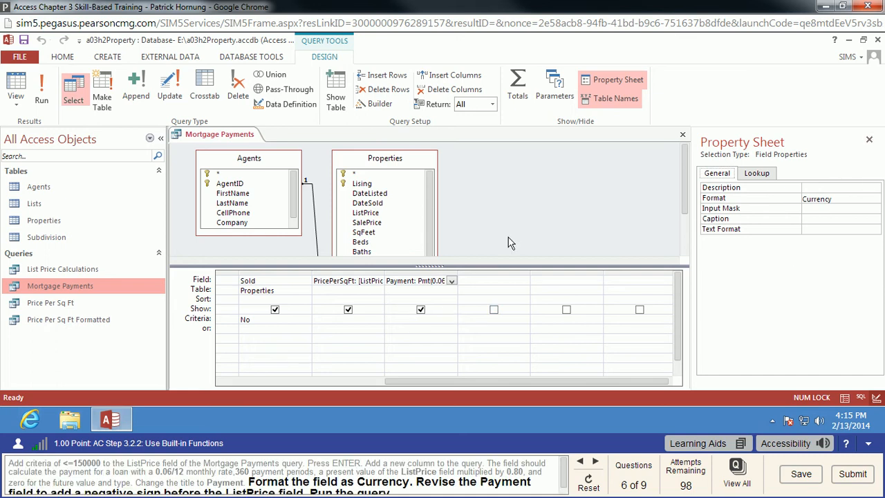
Step: Add a negative sign before [ListPrice] in the Payment field's Pmt expression and run the query
left_click(426, 281)
key("Right")
key("Right")
key("Right")
key("Right")
key("Right")
key("Right")
key("Right")
key("Right")
key("Right")
key("Right")
key("Right")
key("Right")
key("Right")
key("Right")
key("Right")
key("Right")
key("Right")
key("Right")
key("Right")
key("Right")
key("Right")
key("Right")
type("-")
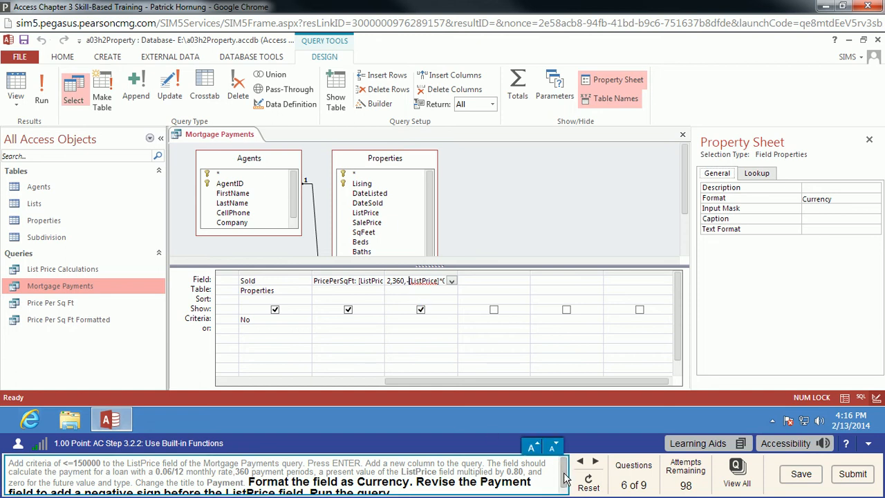
left_click_drag(564, 475, 565, 488)
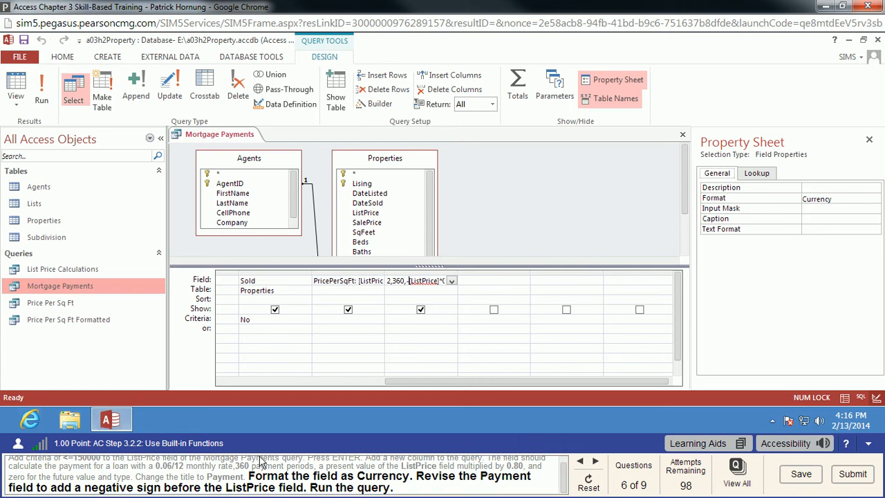
left_click(42, 90)
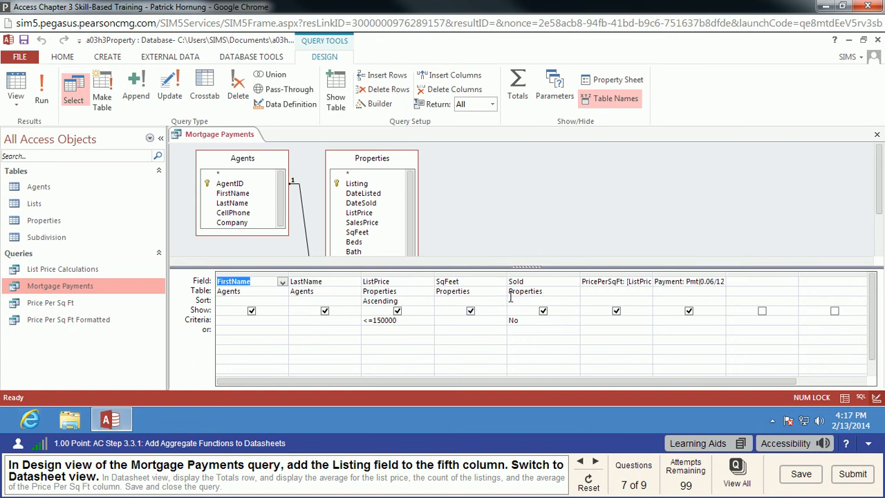
Step: Insert the Listing field from Properties as the fifth column of the Mortgage Payments query and display it in Datasheet view
left_click(356, 183)
left_click_drag(356, 188, 512, 289)
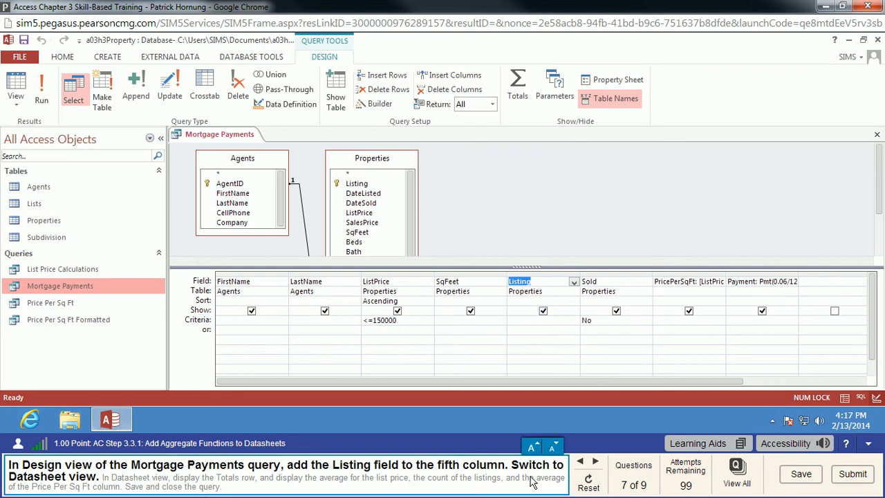
right_click(234, 136)
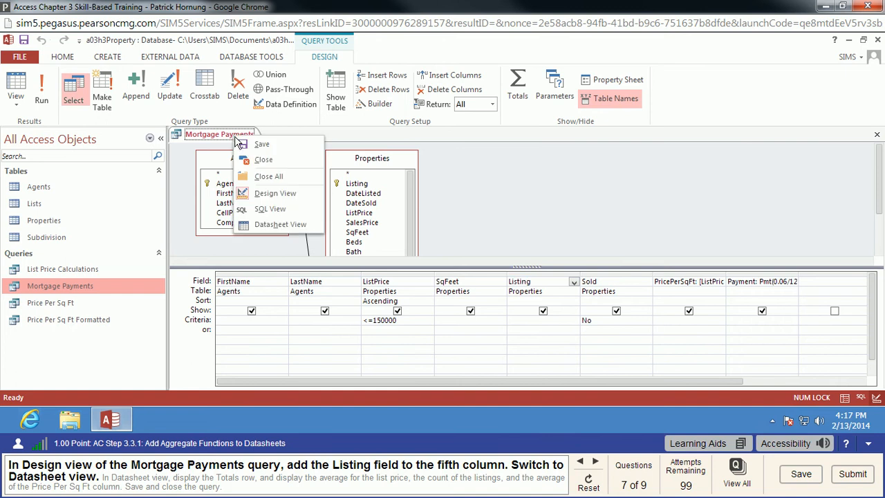
left_click(279, 223)
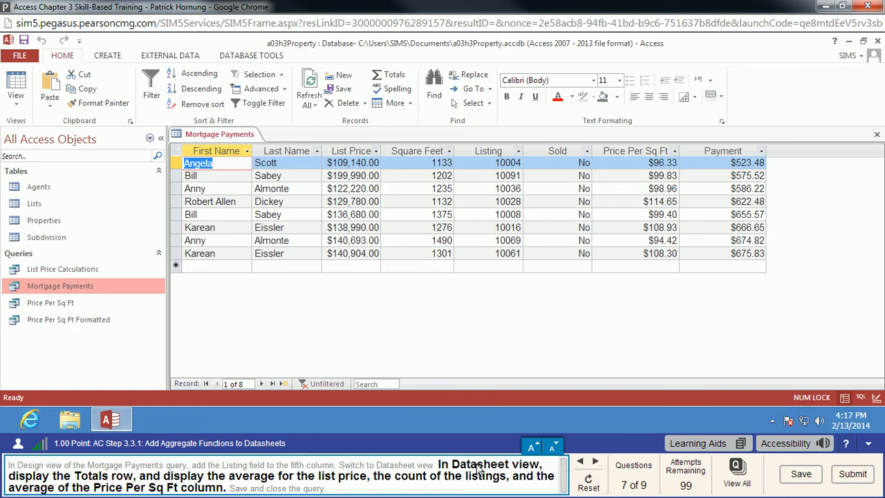
Step: Display the Totals row in the datasheet and set the List Price total to Average
left_click(392, 78)
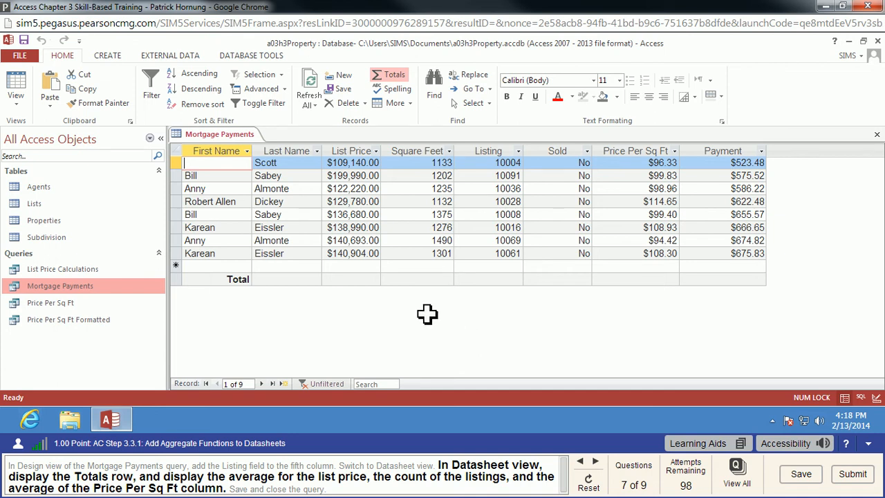
left_click(356, 279)
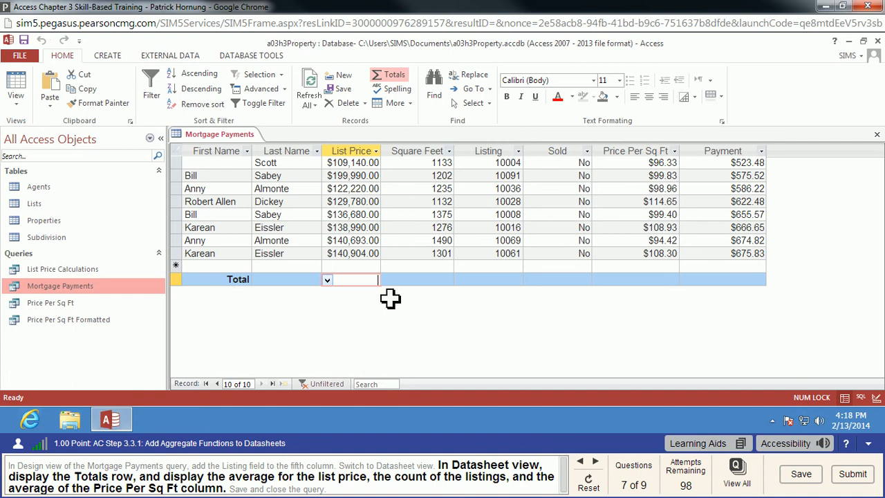
left_click(328, 279)
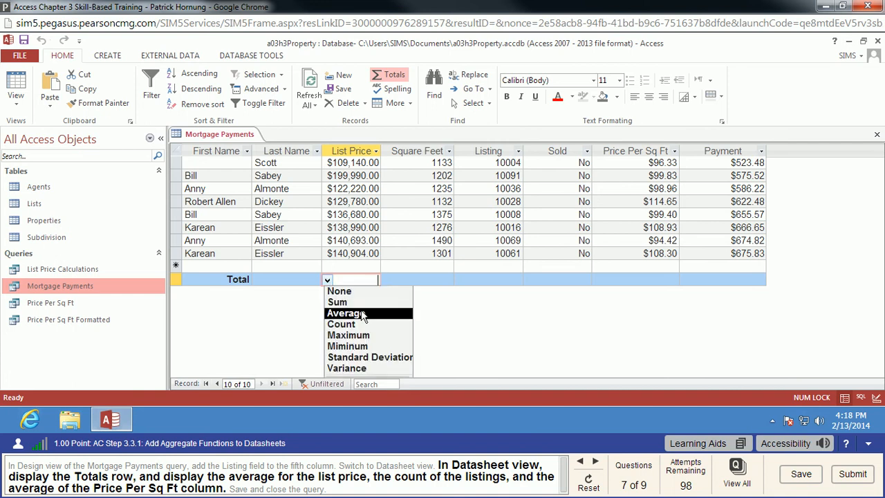
left_click(363, 314)
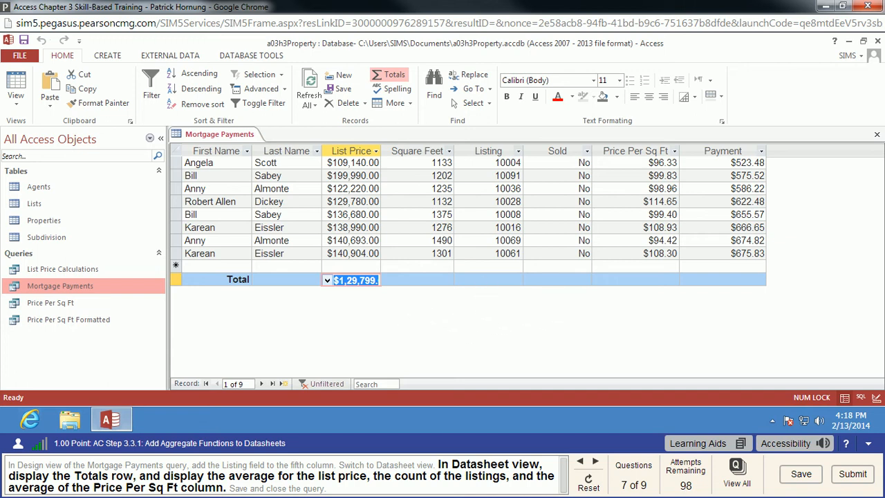
Step: Set the Totals row to Count for Listing and Average for Price Per Sq Ft
left_click(486, 282)
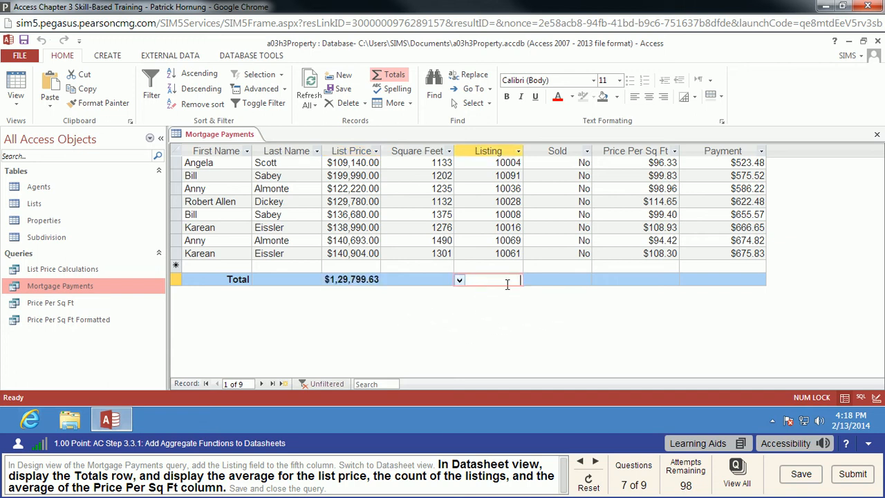
left_click(459, 279)
left_click(484, 325)
left_click(618, 279)
left_click(597, 280)
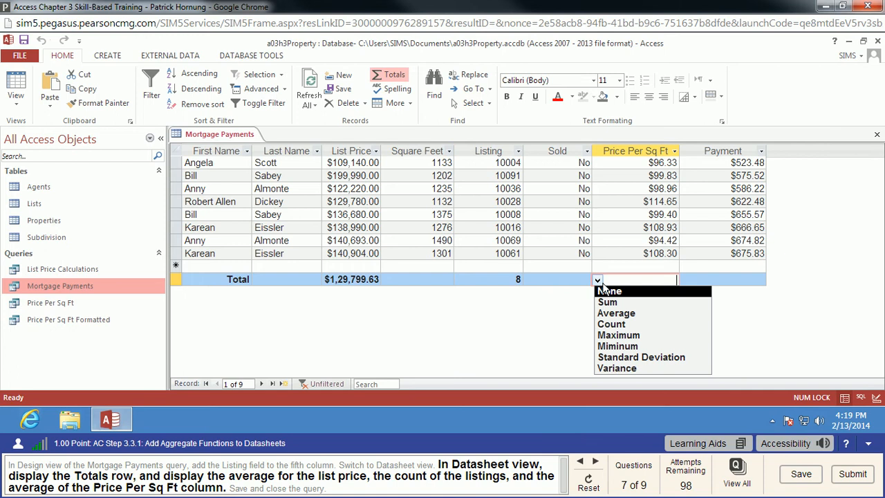
left_click(613, 313)
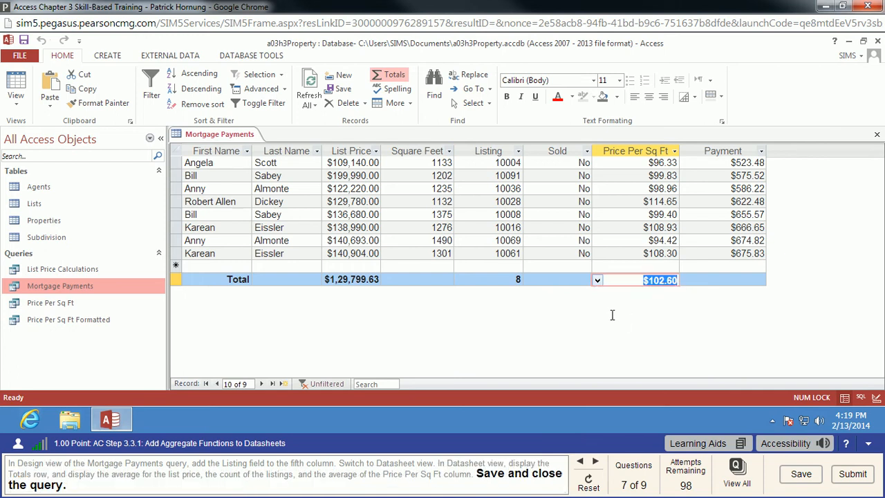
Step: Save and close the Mortgage Payments query
right_click(252, 135)
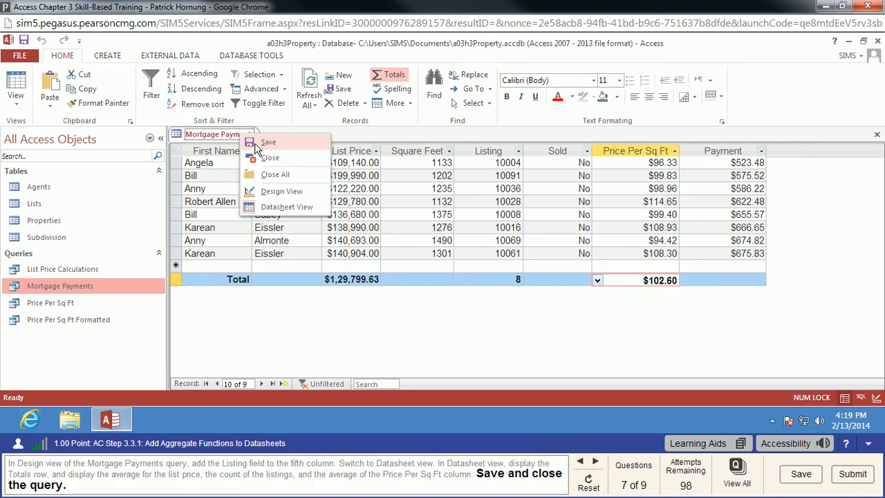
left_click(257, 146)
right_click(223, 134)
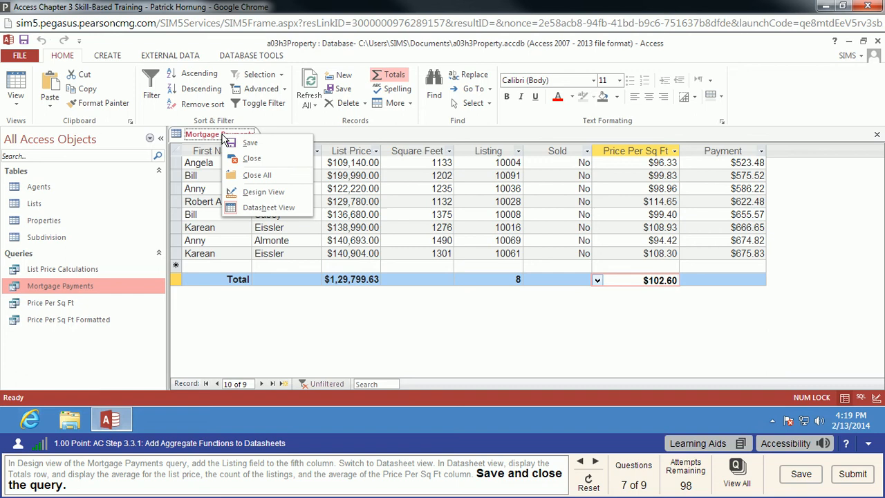
left_click(253, 159)
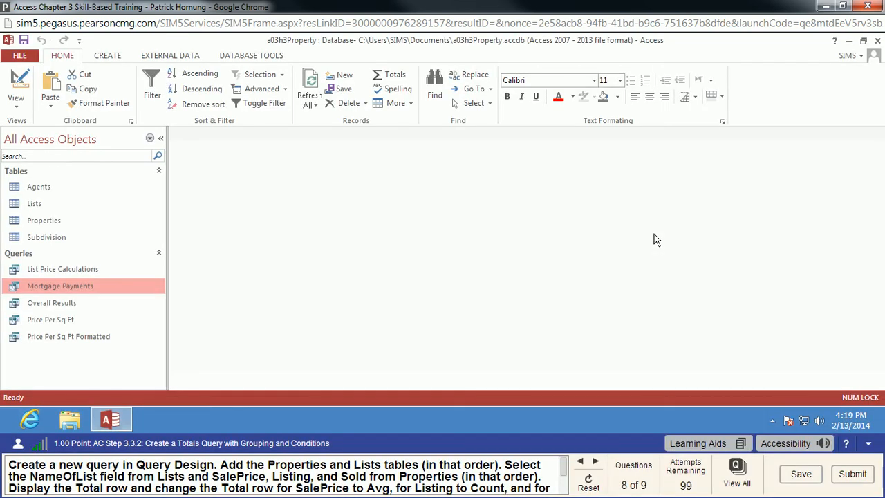
Step: Create a new query in Query Design with the Properties and Lists tables, added in that order
left_click(109, 56)
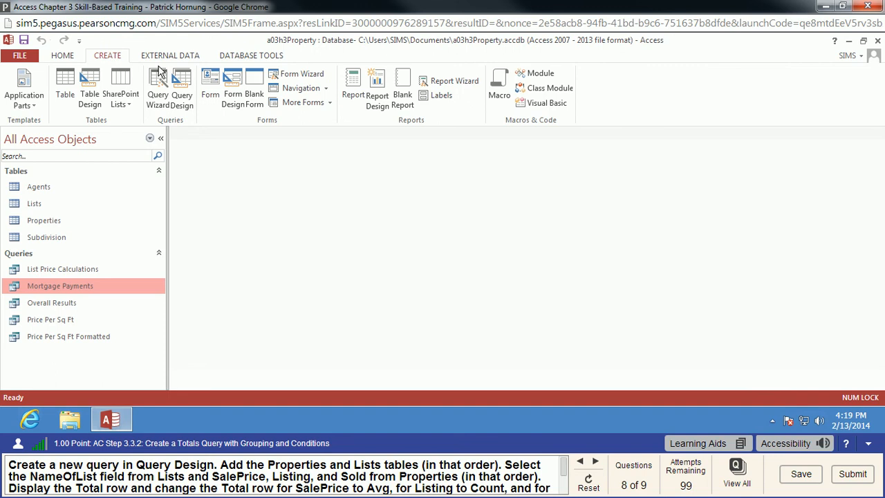
left_click(181, 100)
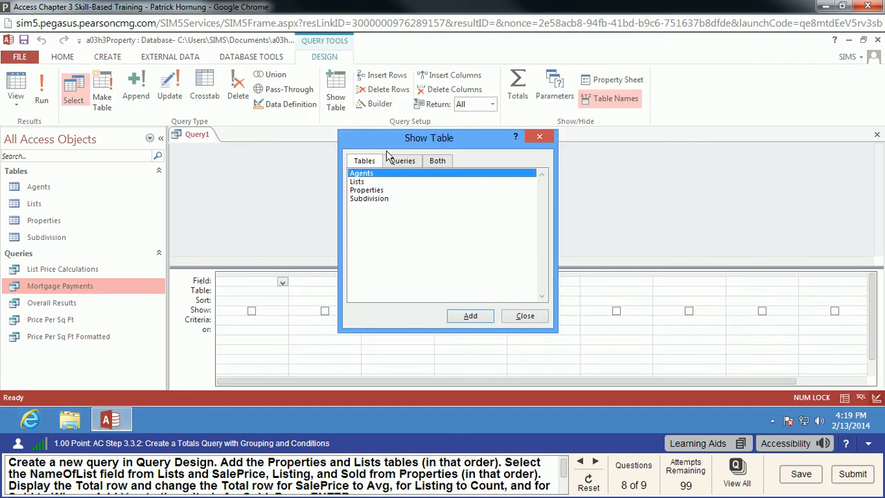
double_click(368, 189)
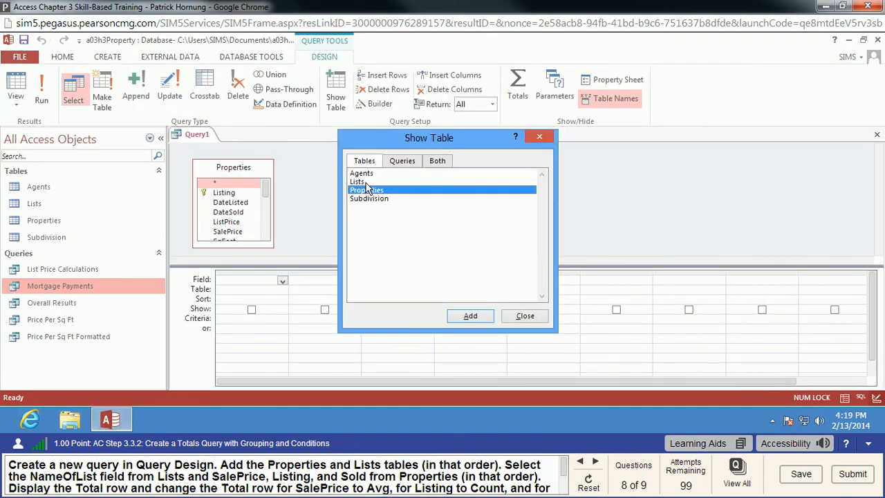
double_click(366, 182)
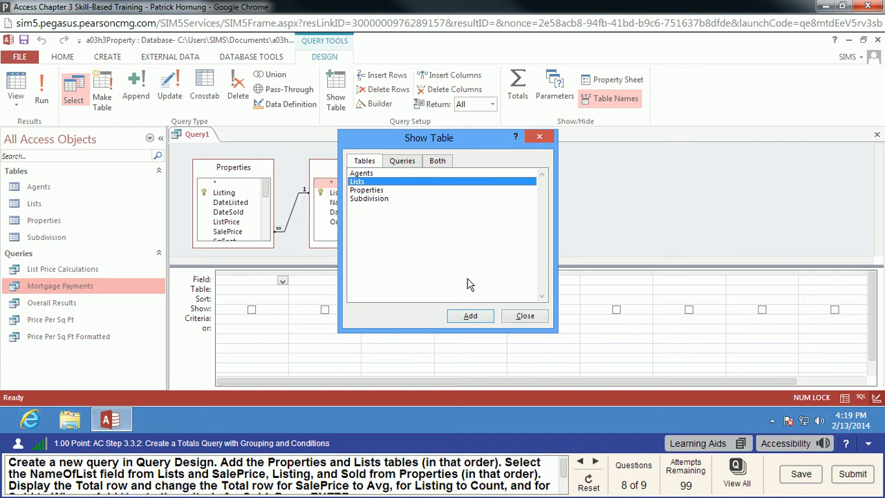
left_click(520, 315)
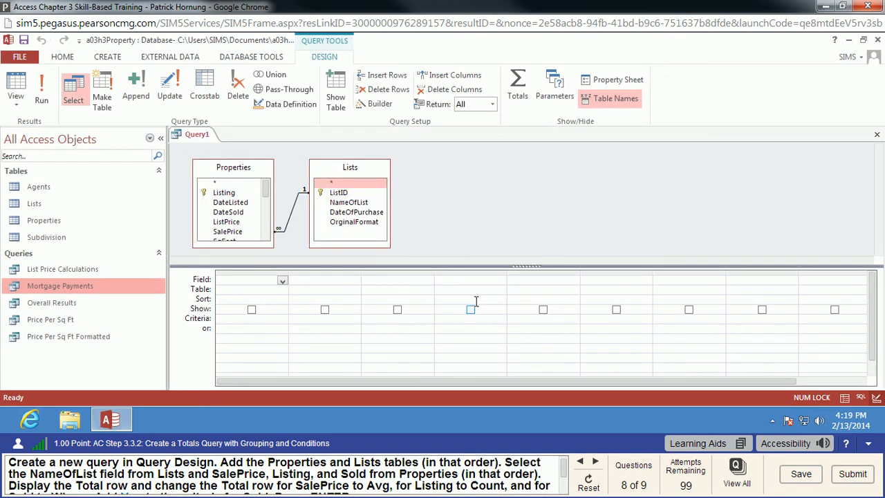
Step: Add NameOfList from Lists, followed by SalePrice, Listing and Sold from Properties, to the query design grid
double_click(357, 204)
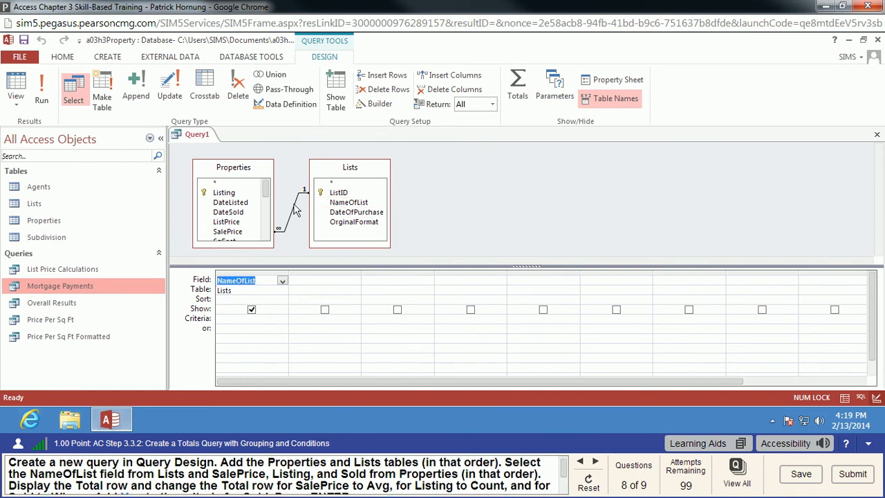
double_click(238, 231)
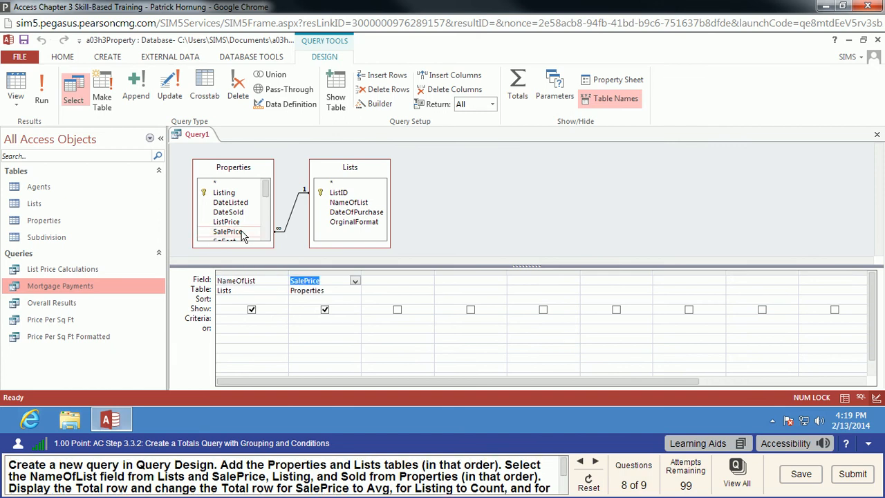
left_click(233, 196)
double_click(233, 196)
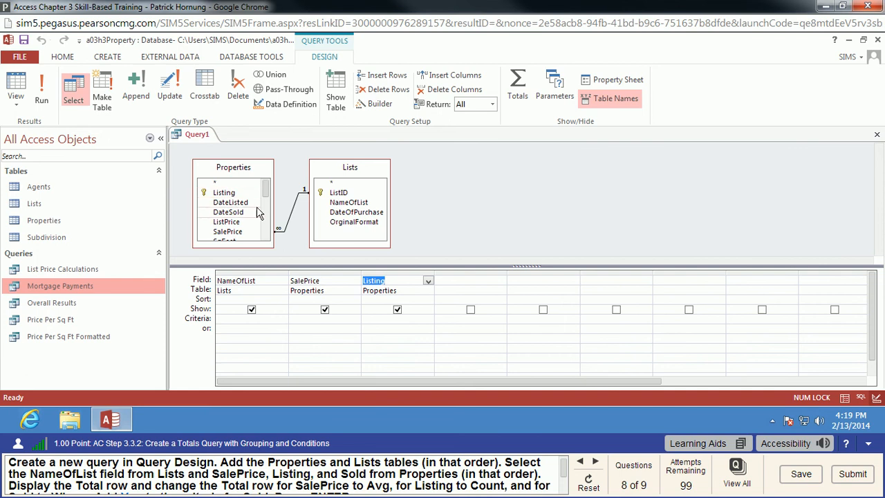
scroll(249, 207, "down", 3)
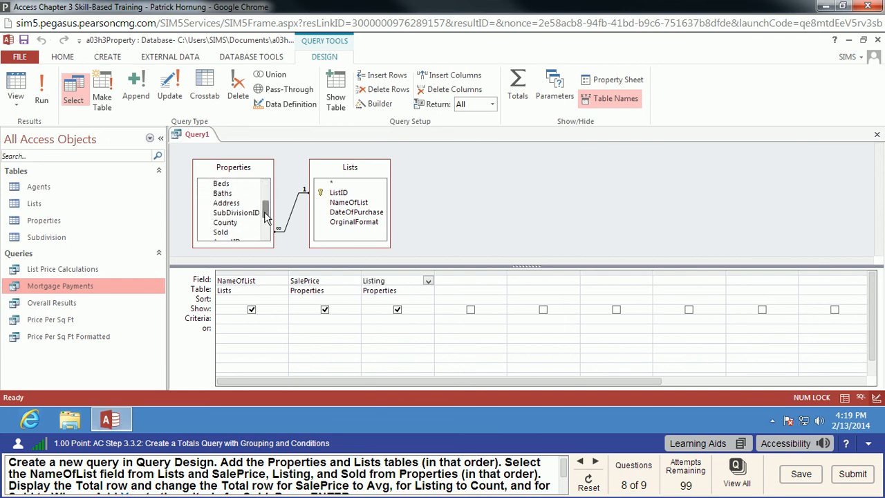
double_click(221, 226)
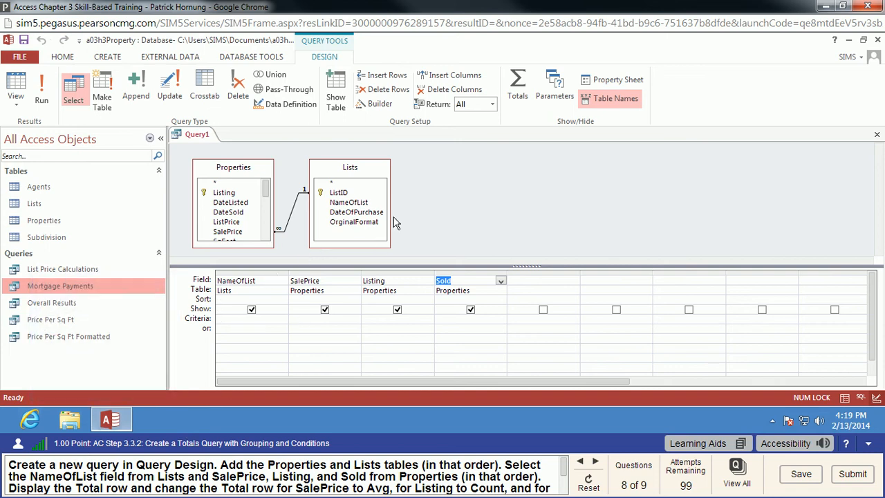
Step: Display the Total row in the design grid and set SalePrice's total to Avg
left_click(516, 84)
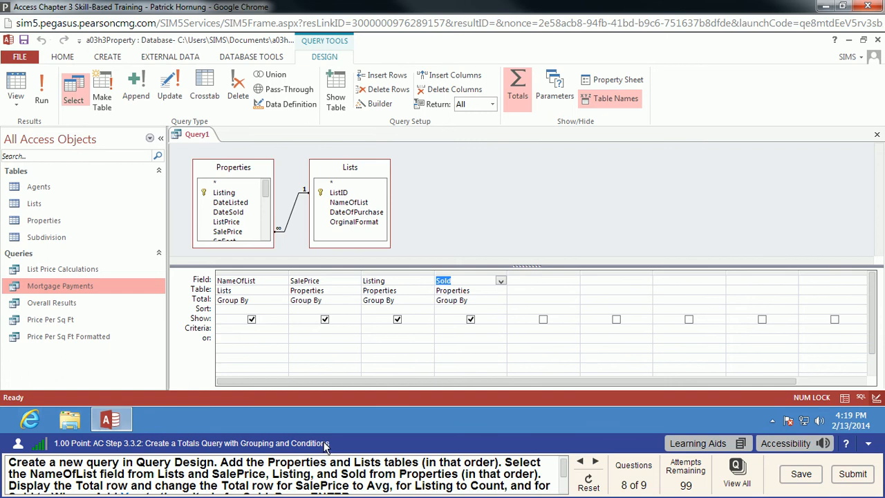
left_click(330, 299)
left_click(354, 300)
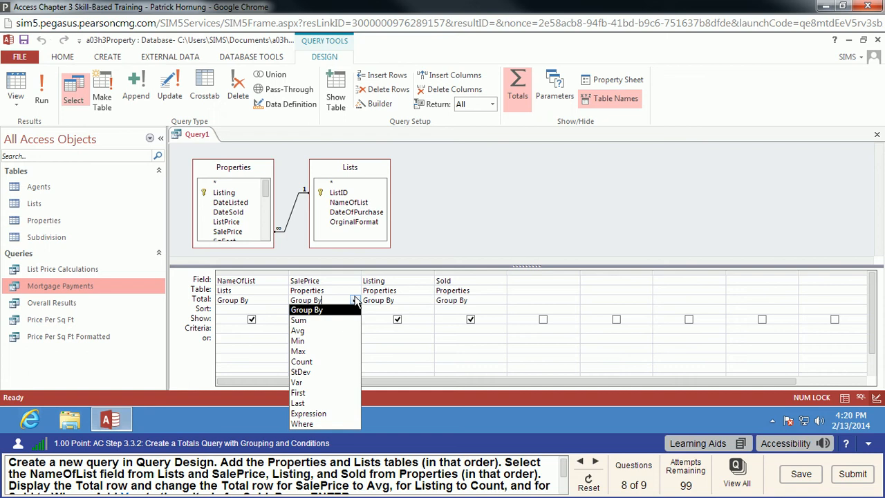
left_click(317, 332)
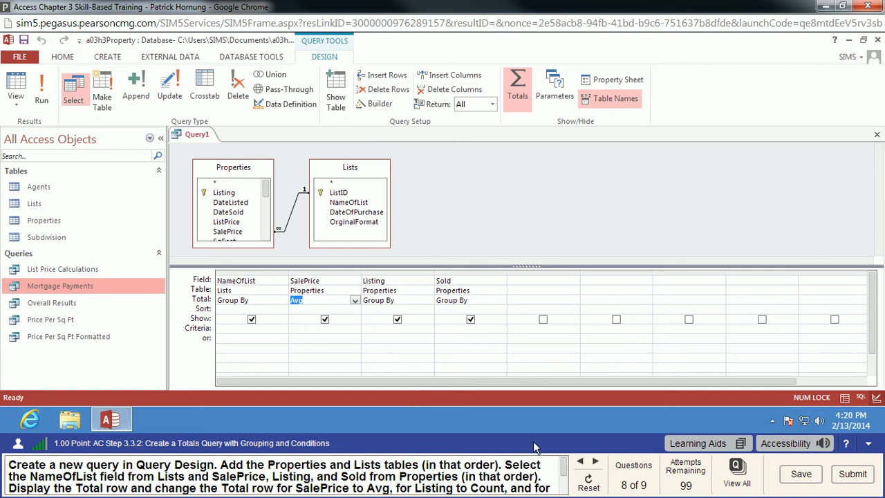
Step: Set the Total row to Count for Listing and Where for Sold
scroll(565, 469, "down", 2)
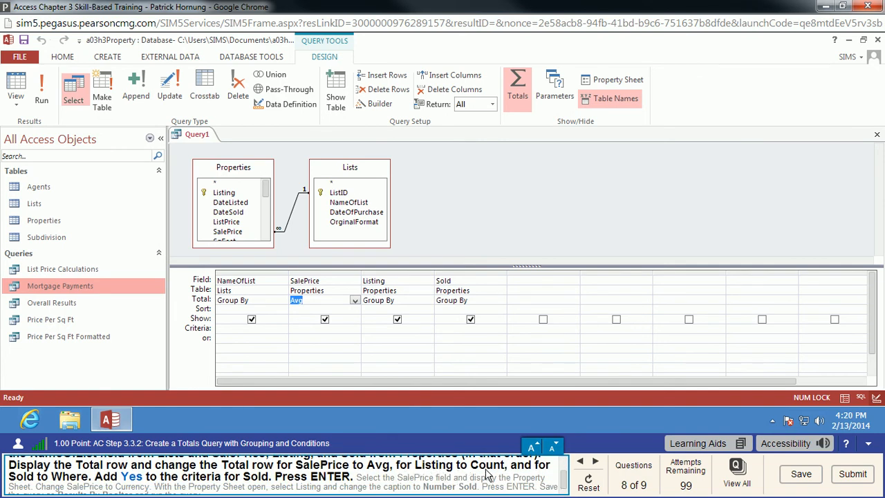
left_click(404, 300)
left_click(428, 301)
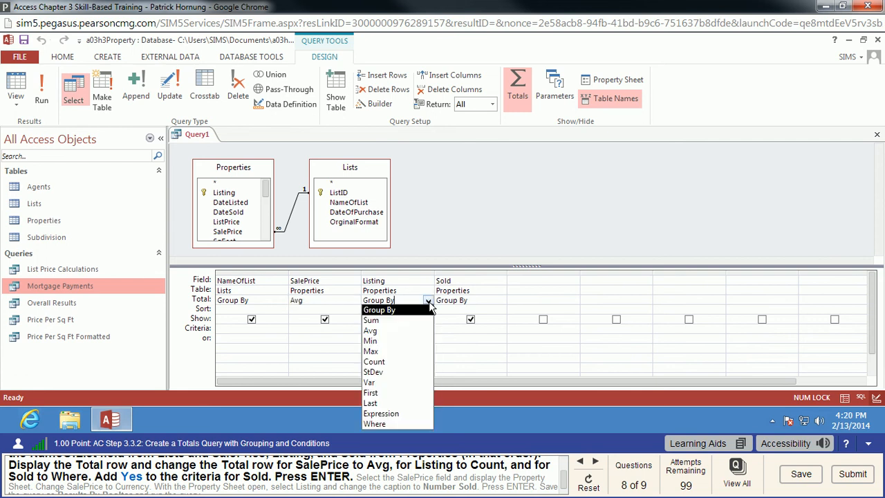
left_click(394, 365)
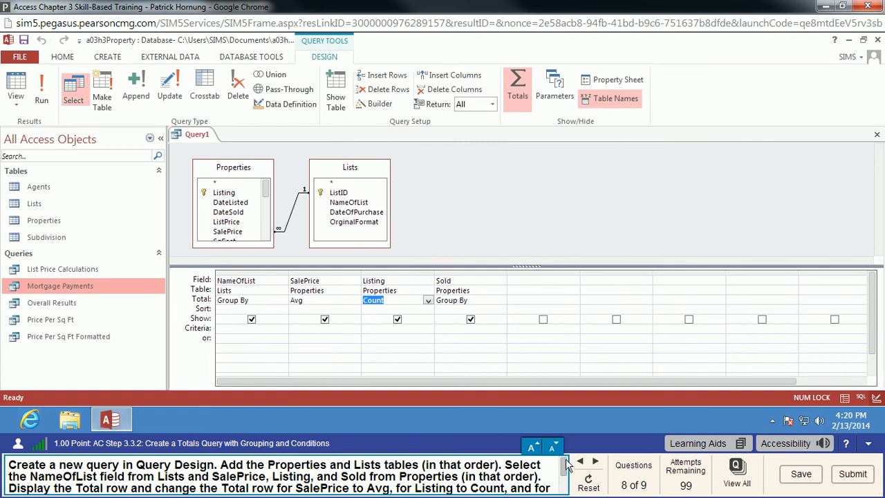
scroll(565, 477, "down", 1)
scroll(565, 477, "down", 1)
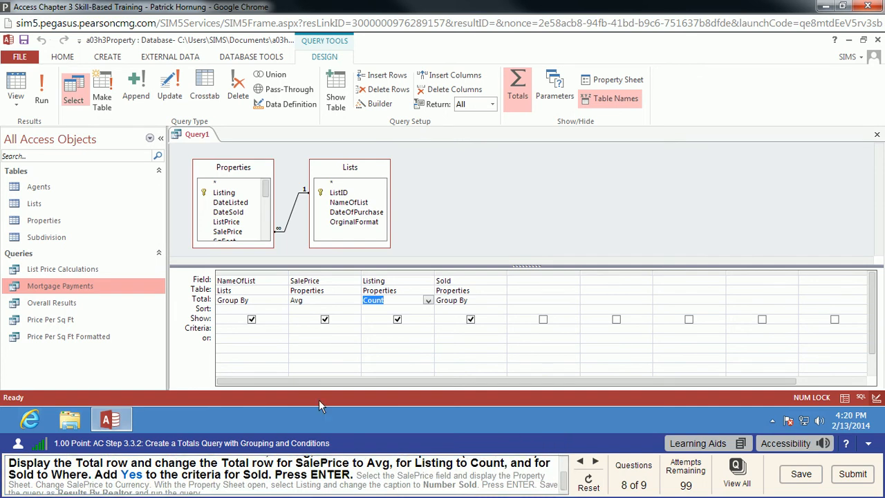
left_click(474, 303)
left_click(501, 301)
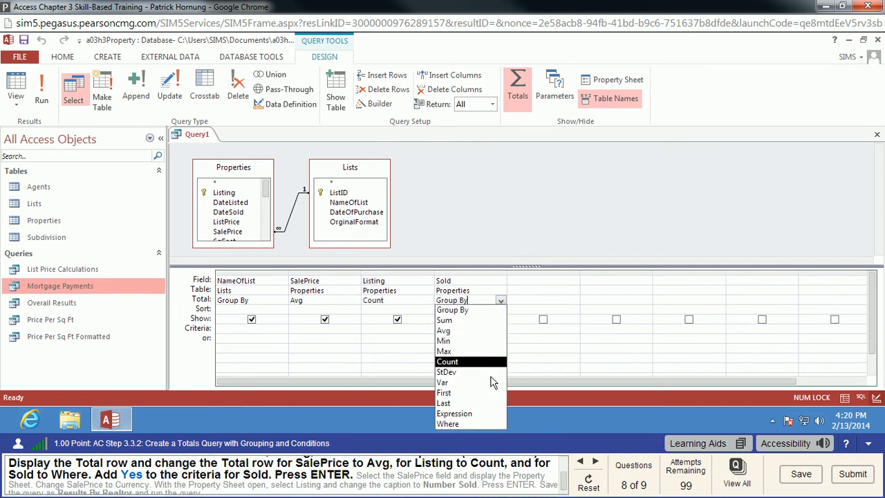
left_click(465, 423)
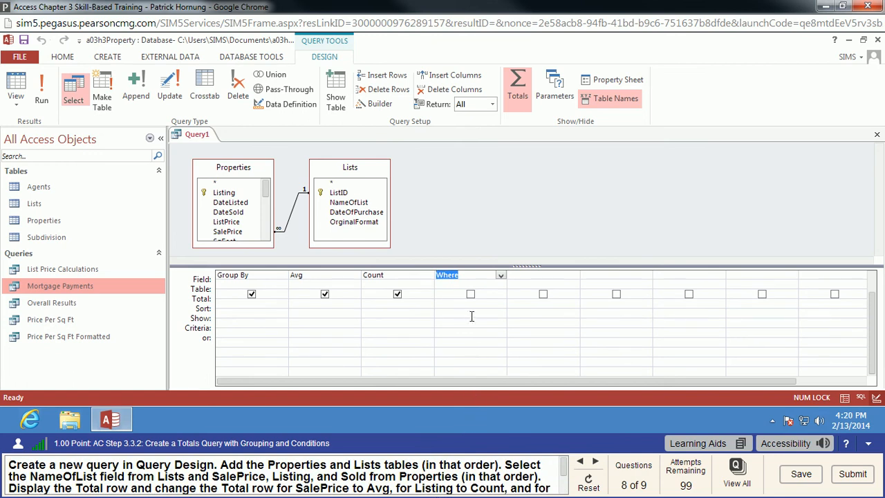
Step: Set the criteria of the Sold field to Yes in the query design grid
scroll(563, 475, "down", 2)
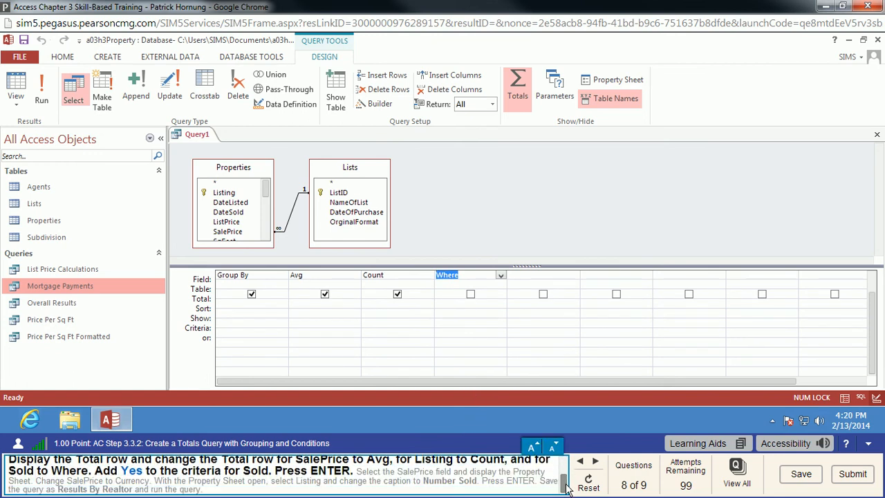
left_click(471, 304)
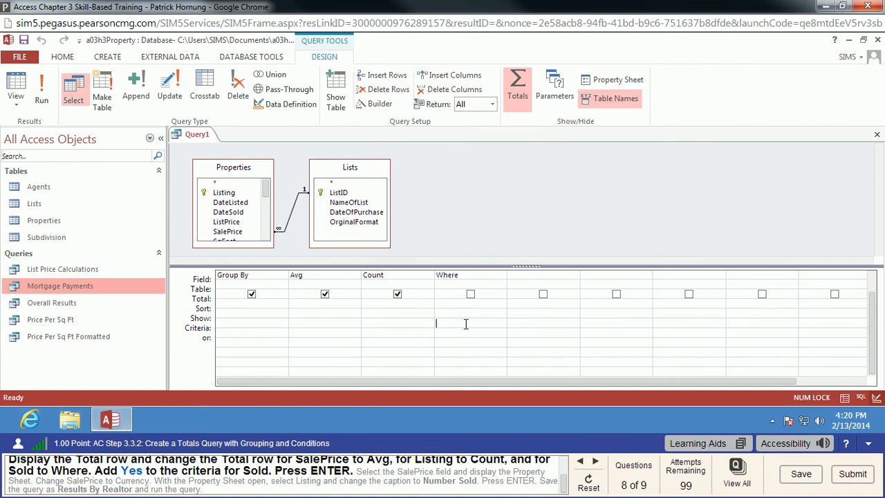
scroll(504, 339, "up", 1)
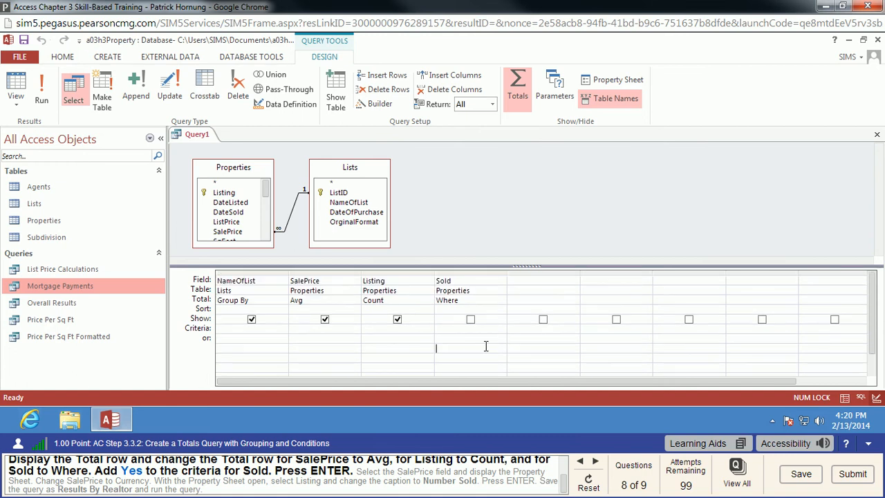
scroll(475, 332, "down", 1)
scroll(474, 332, "up", 1)
scroll(253, 316, "down", 1)
scroll(389, 330, "up", 1)
scroll(389, 330, "down", 1)
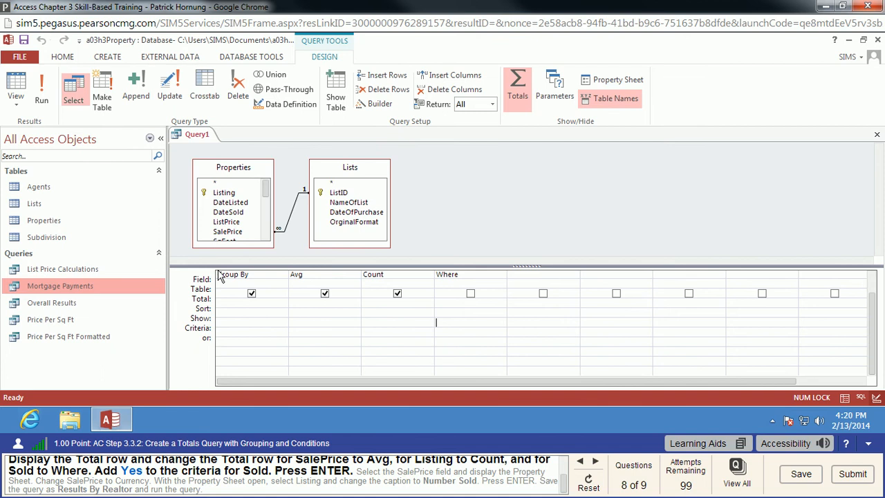
scroll(442, 344, "up", 1)
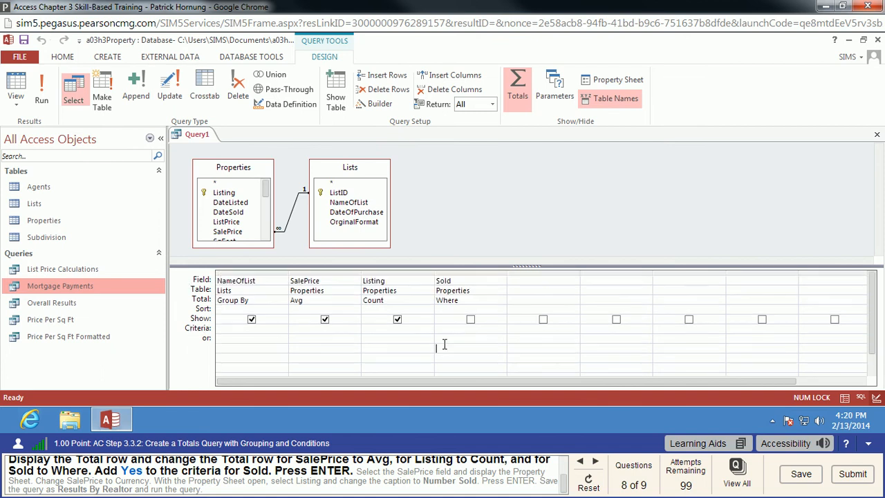
left_click(457, 329)
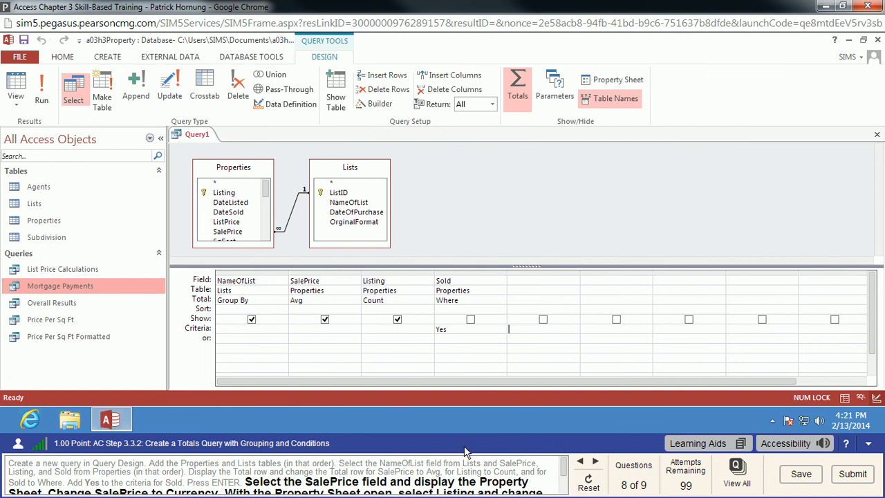
Step: Display the Property Sheet for the SalePrice field and set its format to Currency
left_click_drag(564, 466, 566, 473)
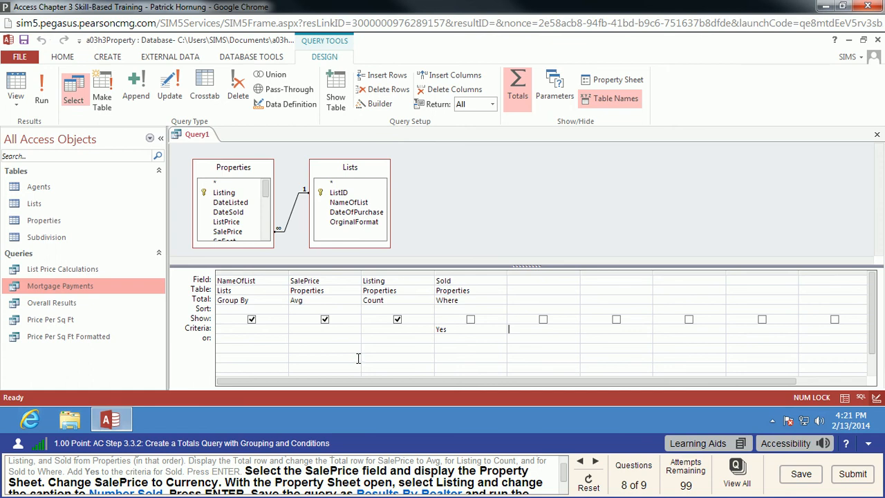
left_click(318, 280)
right_click(318, 280)
left_click(358, 400)
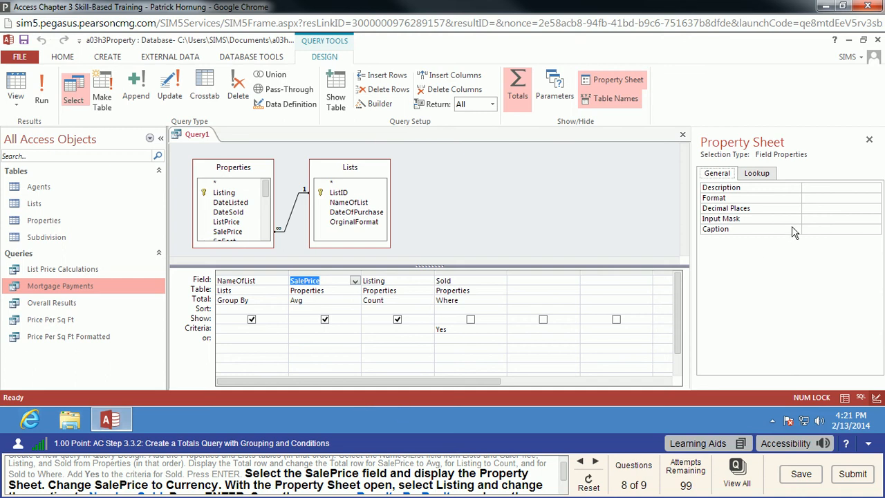
left_click(863, 199)
left_click(875, 200)
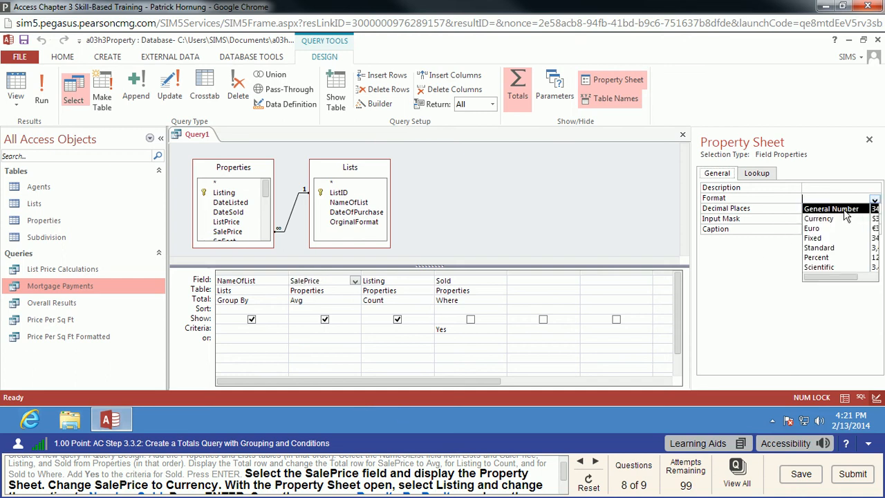
left_click(826, 217)
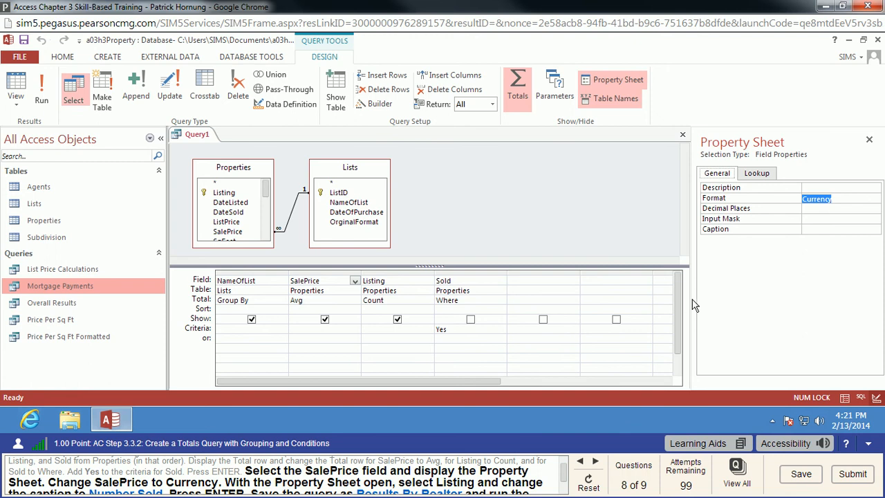
Step: Set the caption of the Listing field to Number Sold
left_click(395, 280)
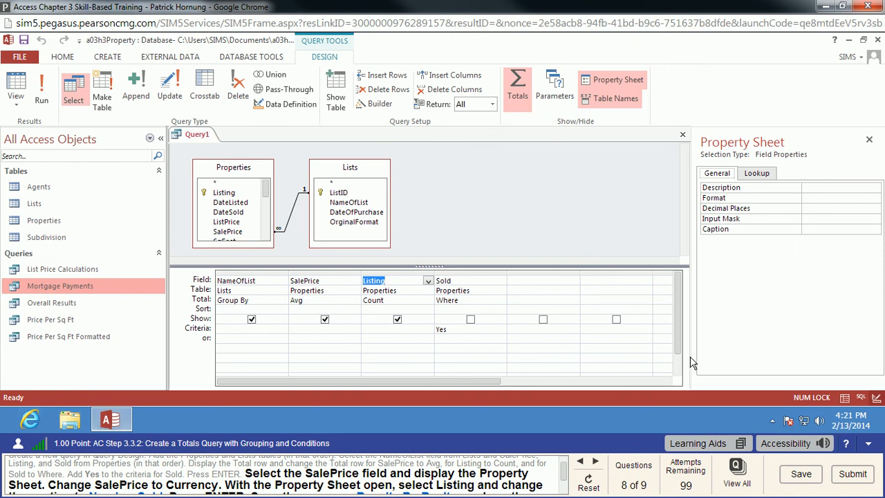
scroll(563, 475, "down", 2)
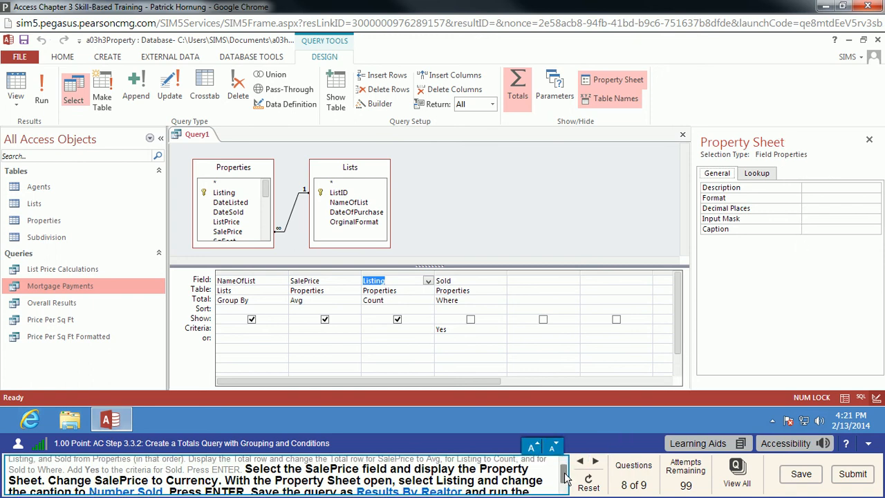
left_click(825, 230)
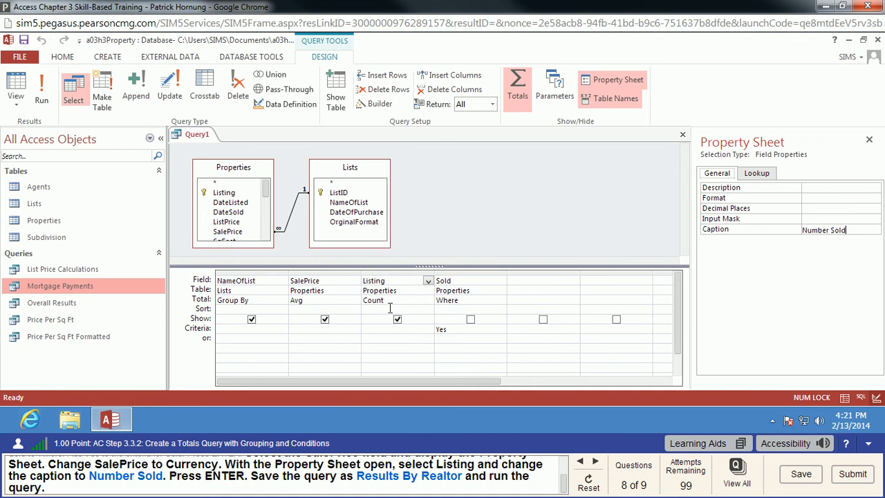
key("Return")
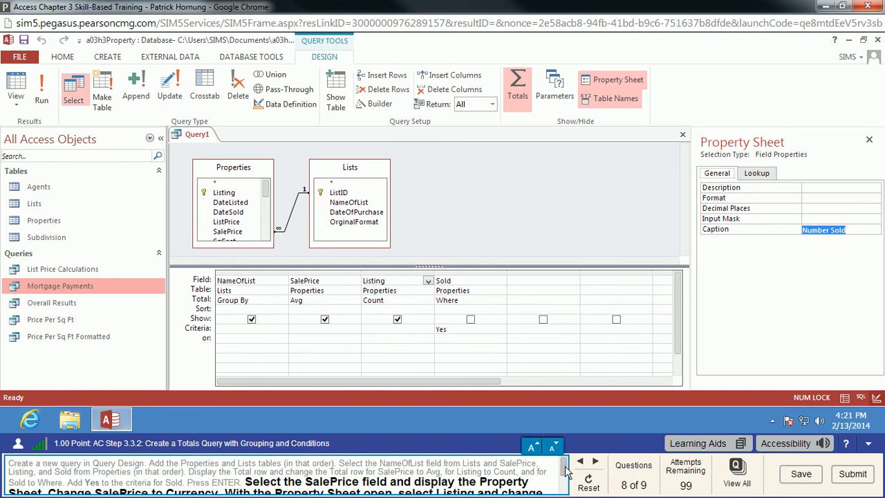
Step: Return to the SalePrice field and set its format to Currency again
scroll(565, 477, "down", 2)
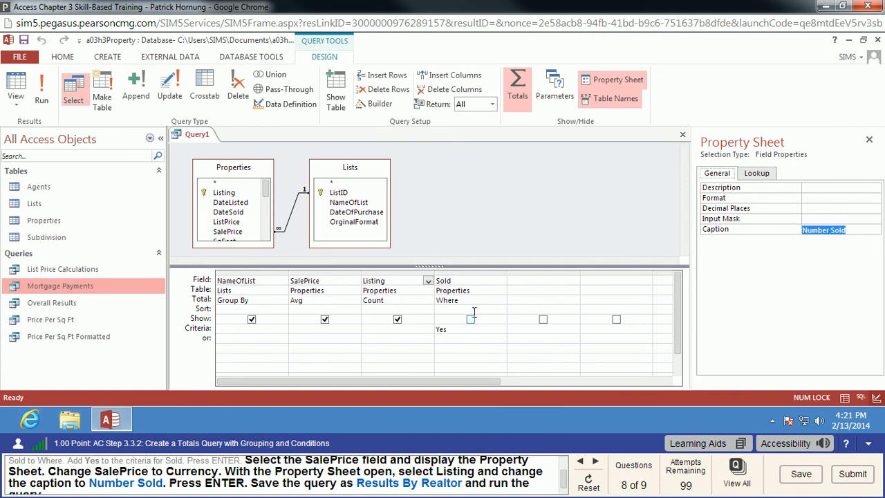
left_click(318, 281)
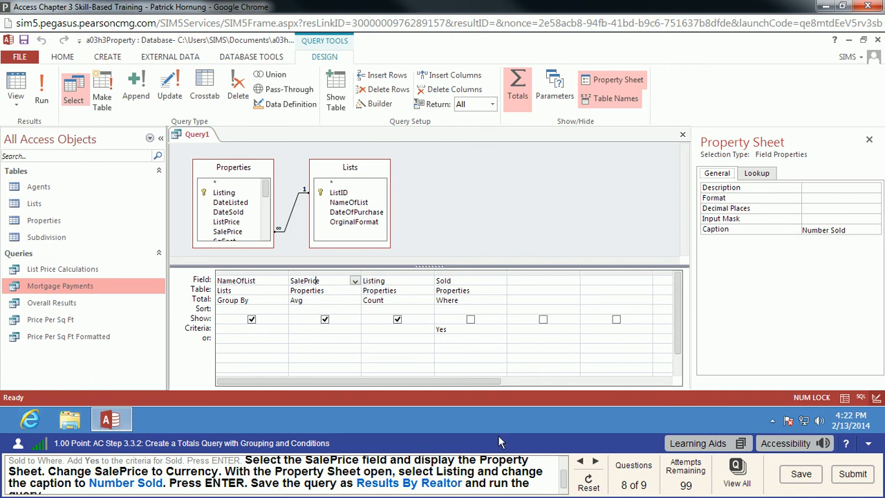
left_click(846, 199)
left_click(875, 200)
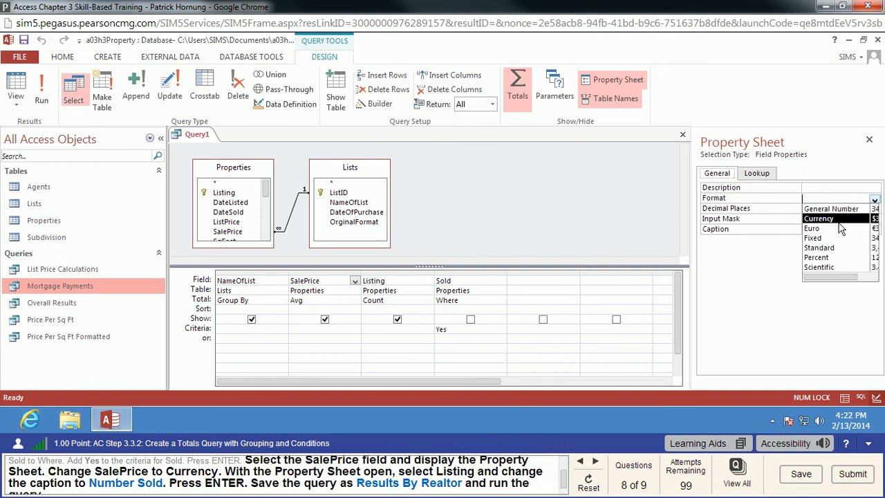
left_click(830, 218)
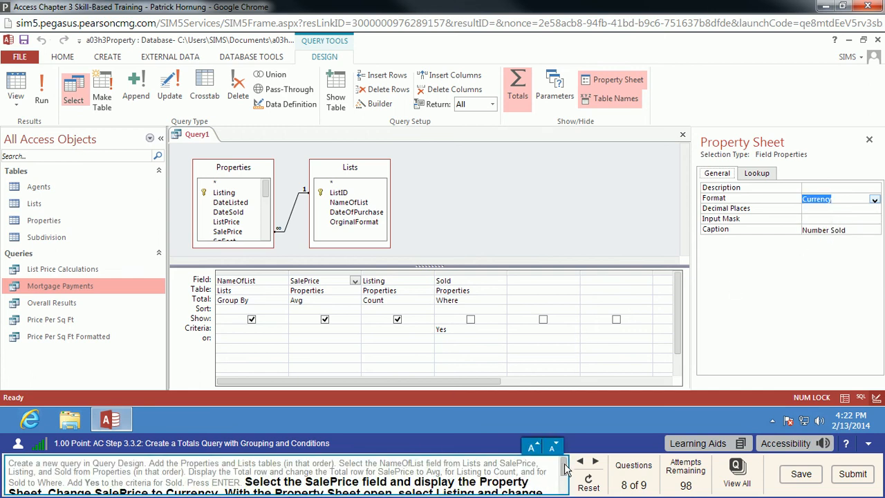
left_click_drag(566, 468, 565, 481)
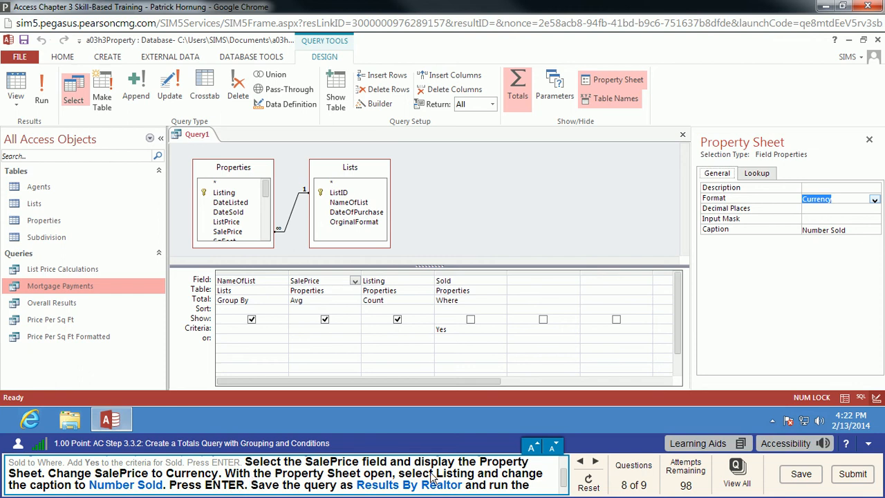
left_click(819, 210)
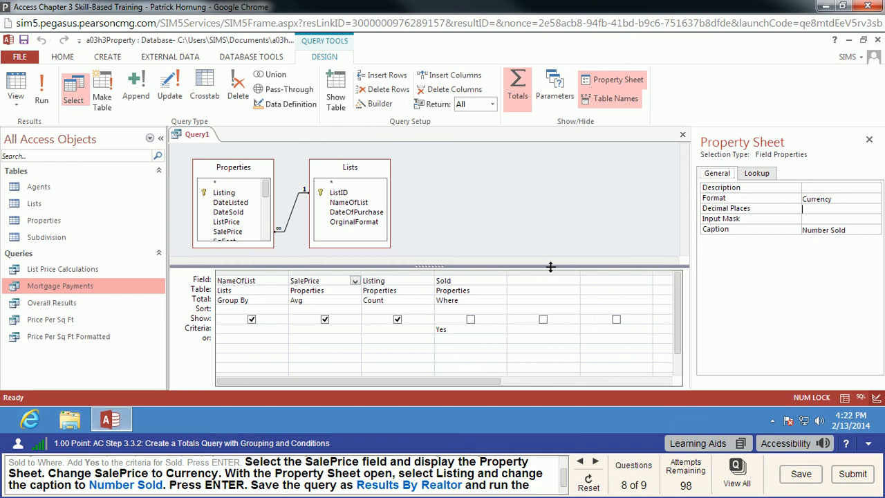
left_click(391, 281)
left_click(857, 201)
left_click(875, 199)
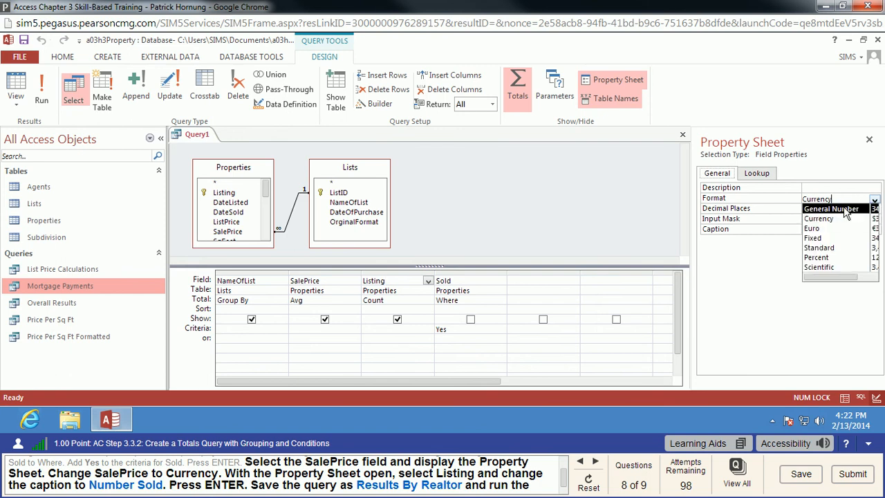
left_click(333, 287)
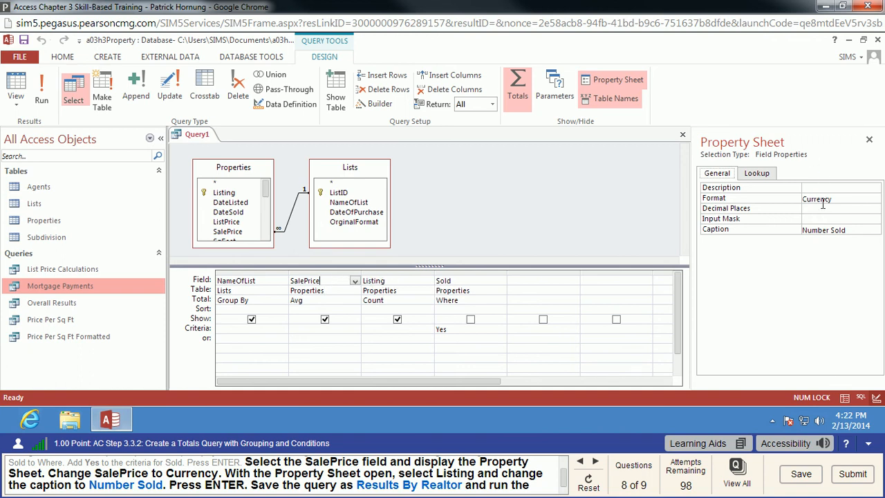
Step: Clear the Number Sold caption from the SalePrice field's properties and select the Listing field
left_click_drag(863, 230, 775, 235)
key("Delete")
left_click(394, 281)
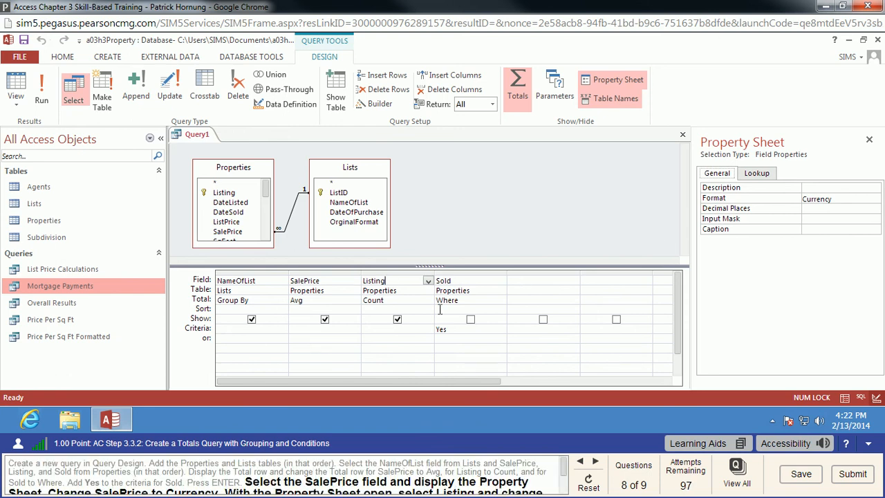
Step: Try to close the Property Sheet with SalePrice selected, and reset the question to start it over
left_click(326, 280)
left_click(870, 141)
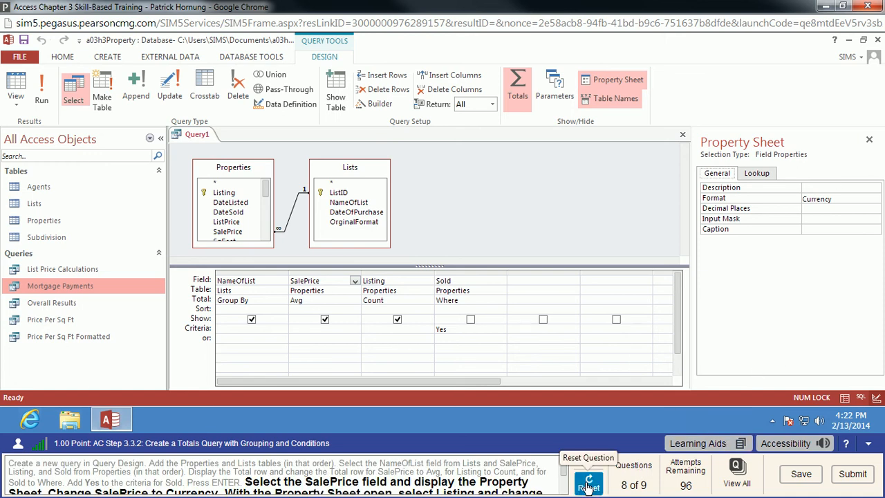
left_click(588, 486)
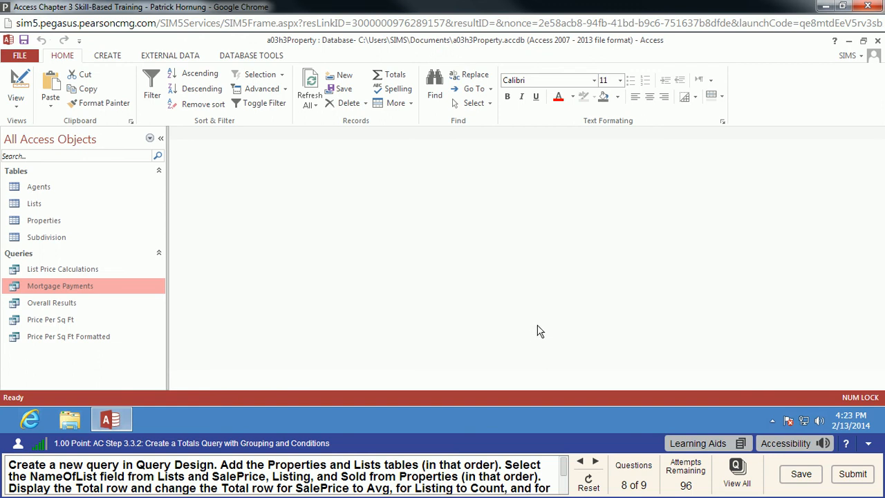
Step: Create a new query in Query Design with the Properties table added first and the Lists table second
left_click(107, 57)
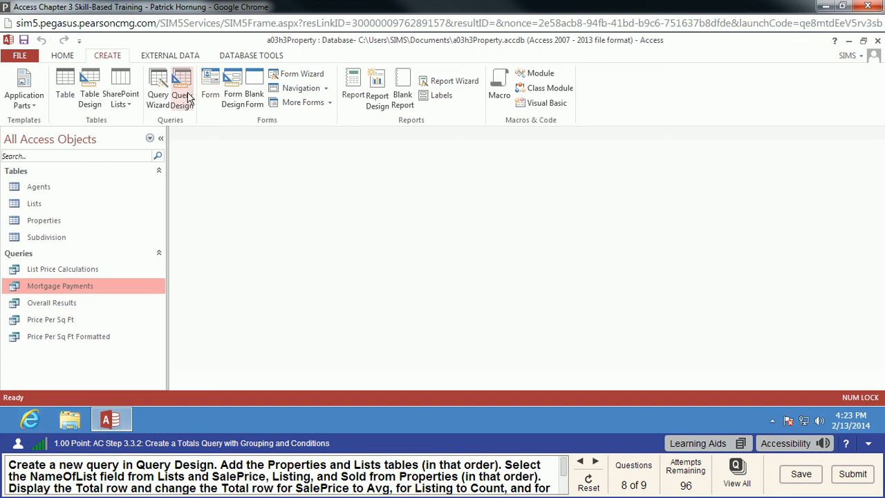
left_click(181, 97)
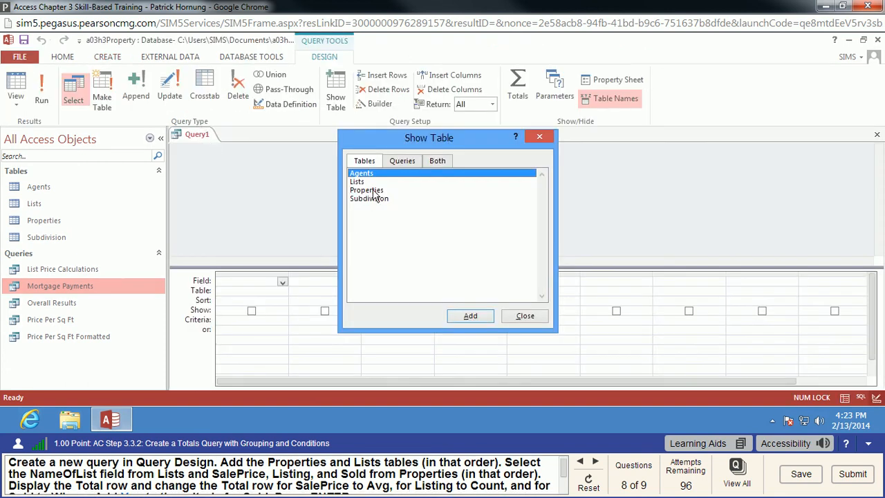
double_click(373, 190)
double_click(373, 181)
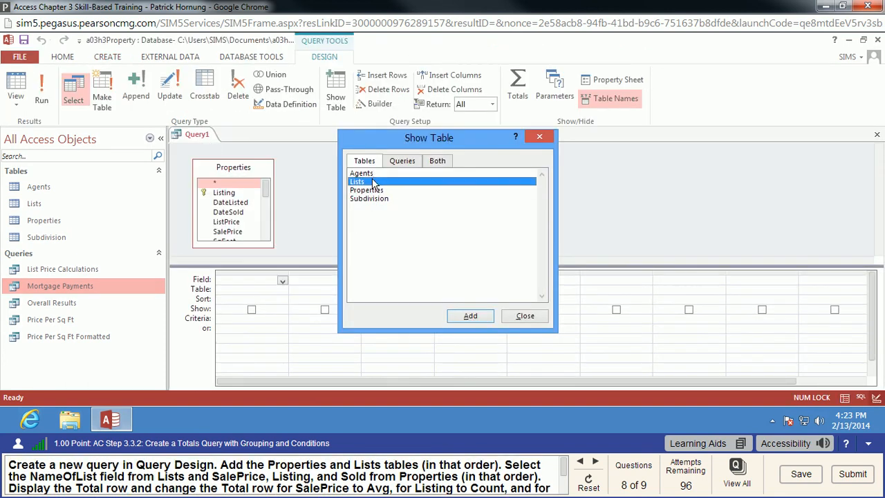
left_click(526, 316)
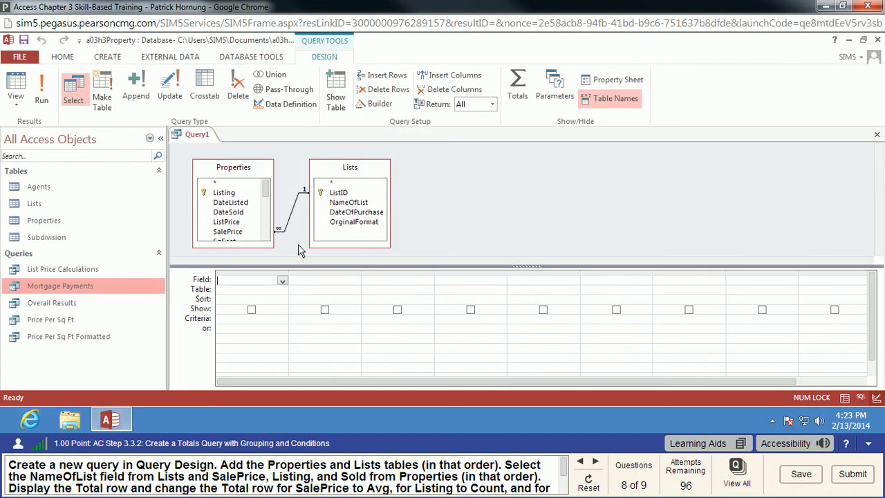
Step: Add NameOfList from Lists and SalePrice, Listing and Sold from Properties to the design grid, and display the Total row
double_click(339, 202)
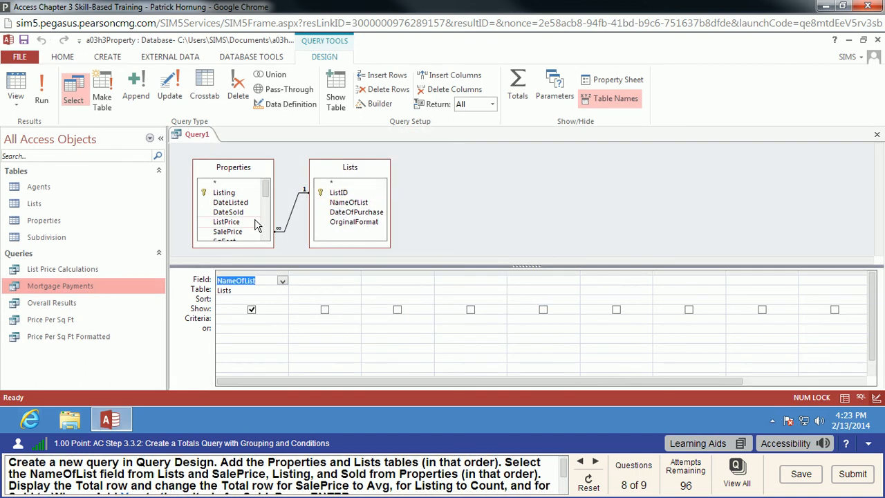
double_click(242, 231)
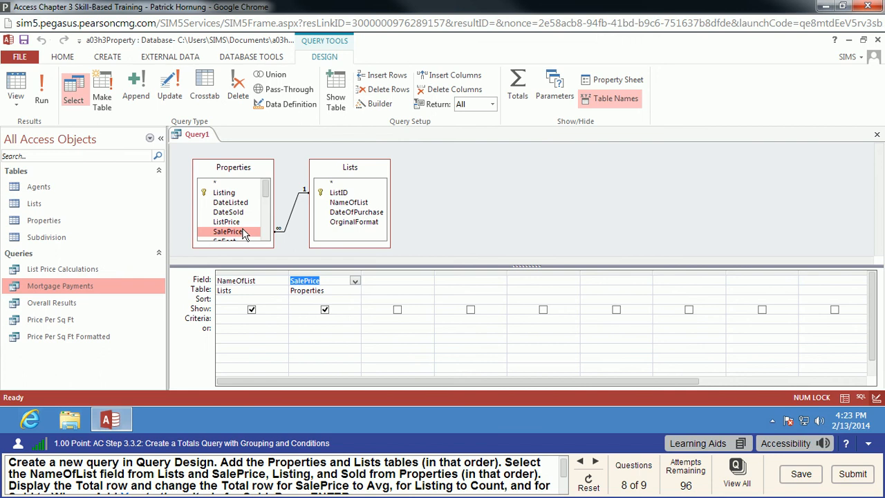
double_click(225, 192)
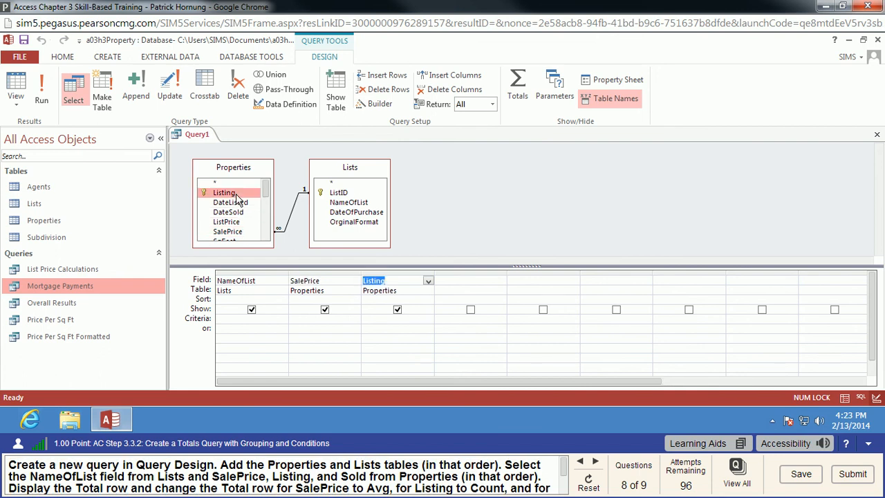
left_click(266, 216)
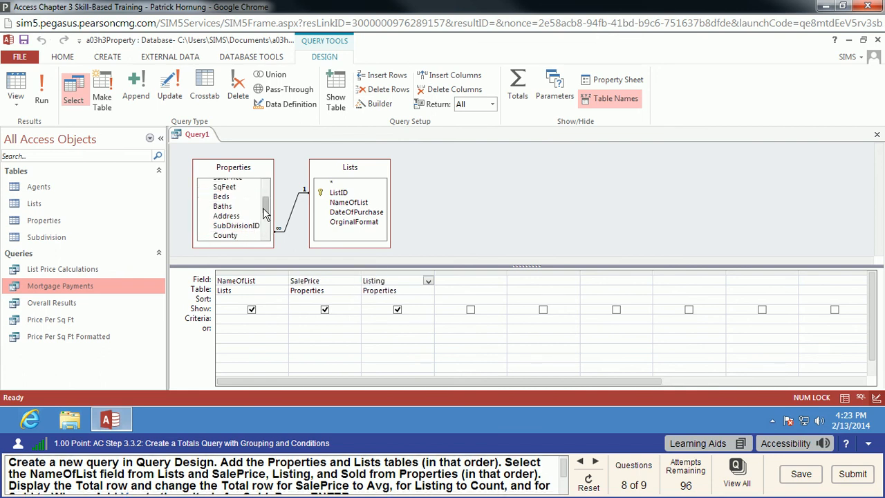
scroll(262, 220, "down", 2)
double_click(224, 215)
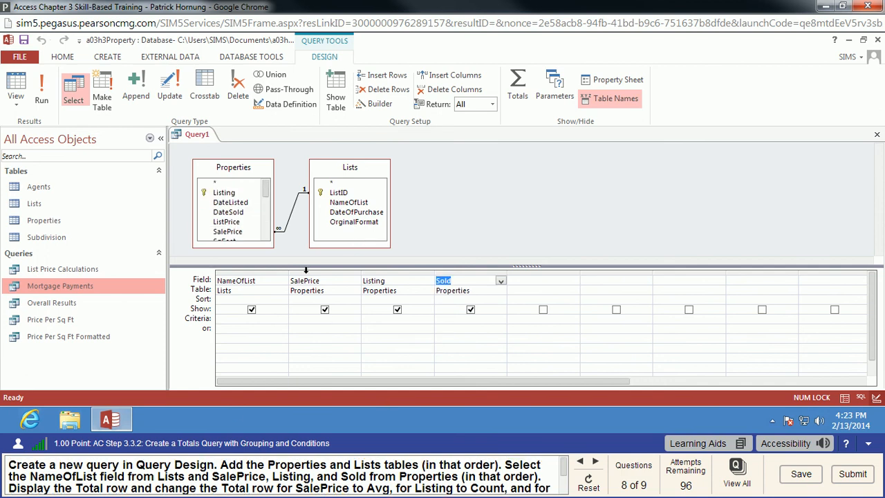
left_click(517, 86)
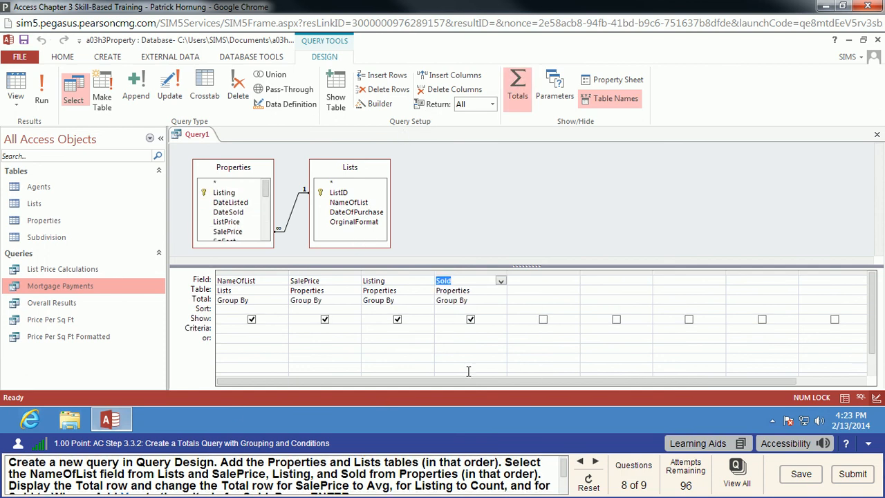
Step: Set the Total row to Avg for the SalePrice field and to Count for the Listing field
scroll(565, 477, "down", 2)
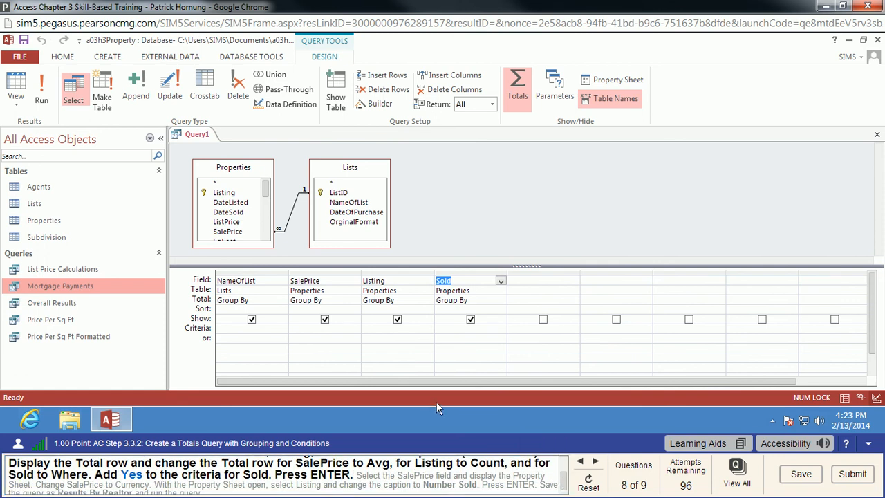
left_click(325, 308)
left_click(355, 310)
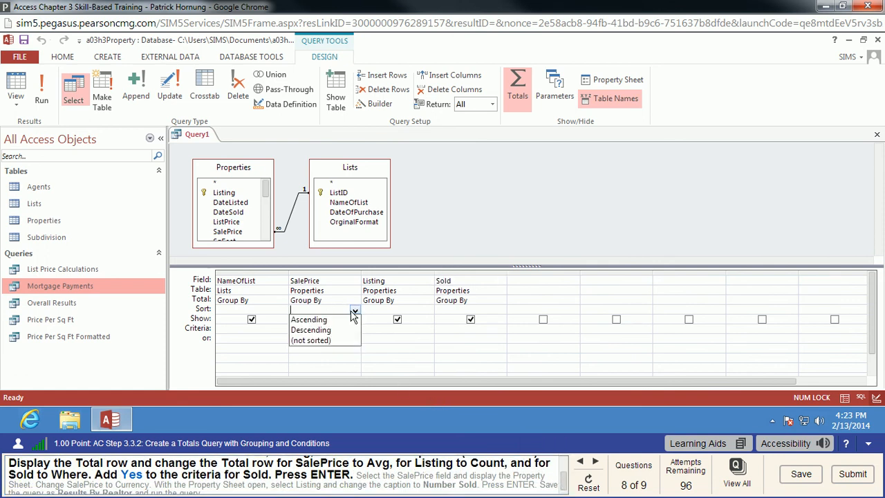
left_click(341, 300)
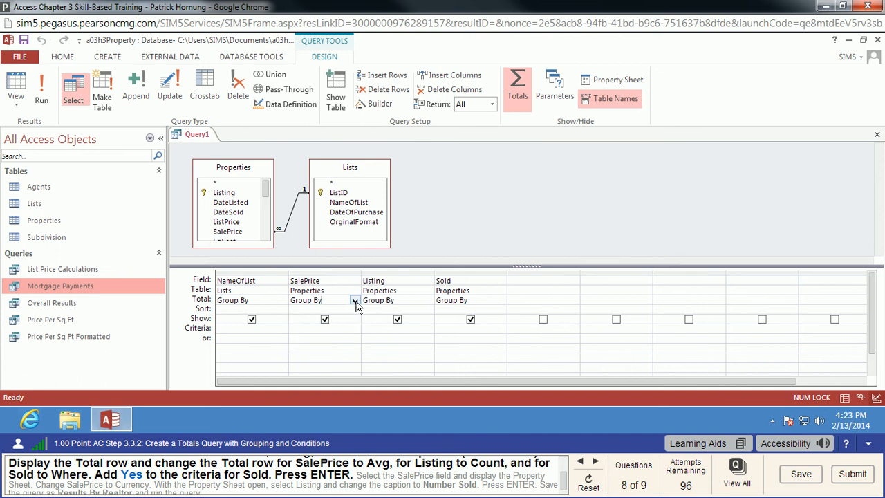
left_click(354, 300)
left_click(324, 331)
left_click(382, 303)
left_click(428, 301)
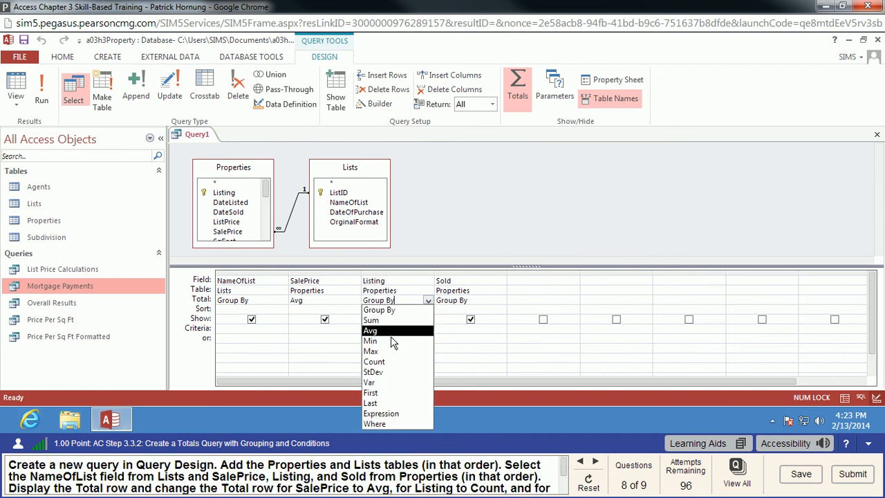
left_click(382, 361)
Step: Set the Total row to Where for the Sold field and enter Yes as its criteria
left_click(475, 300)
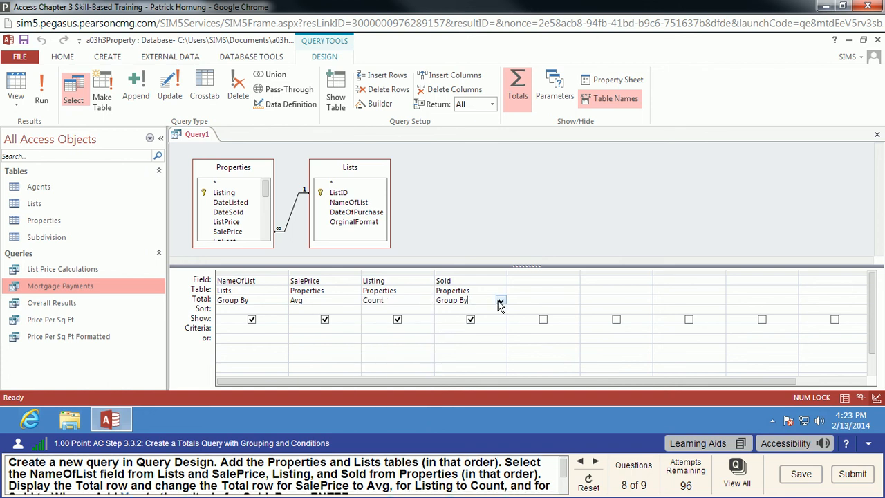
left_click(501, 302)
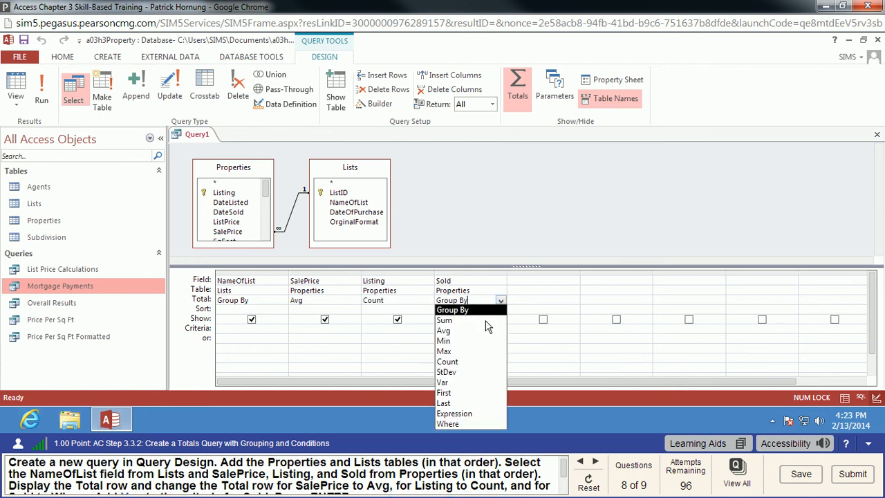
left_click(456, 423)
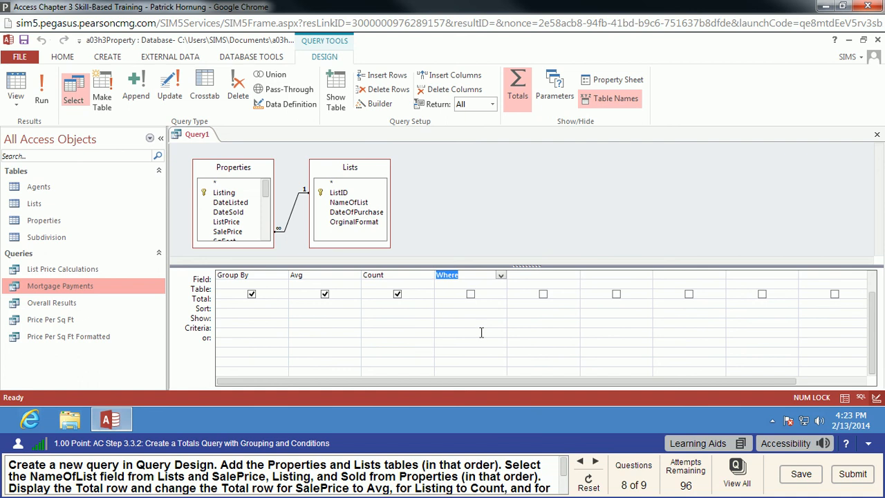
left_click(470, 329)
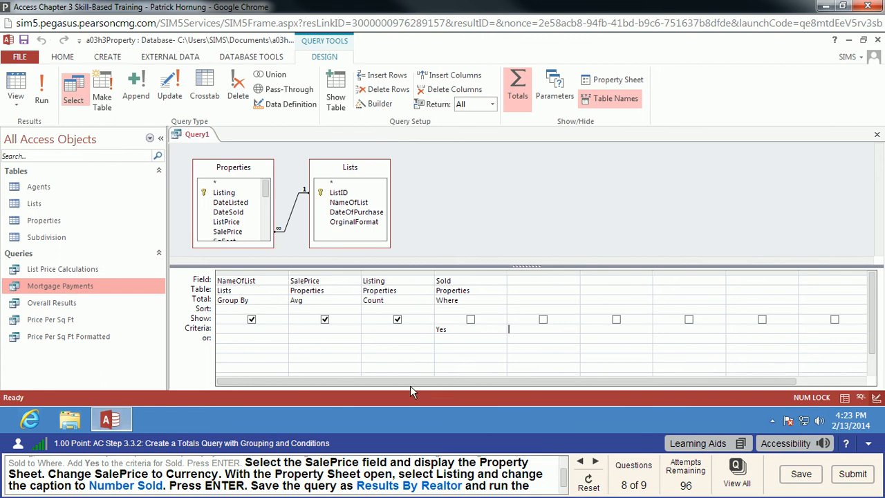
Step: Display the Property Sheet for the SalePrice field and set its format to Currency
left_click(318, 280)
right_click(317, 280)
left_click(360, 403)
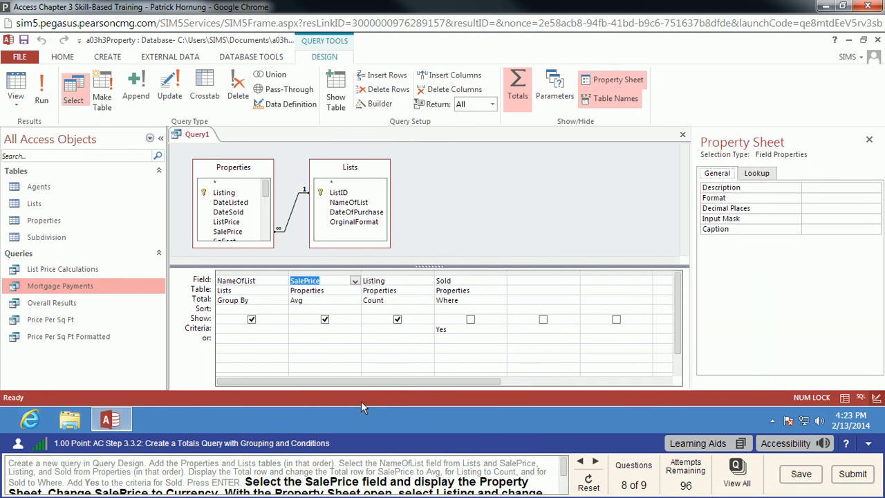
left_click_drag(564, 463, 565, 474)
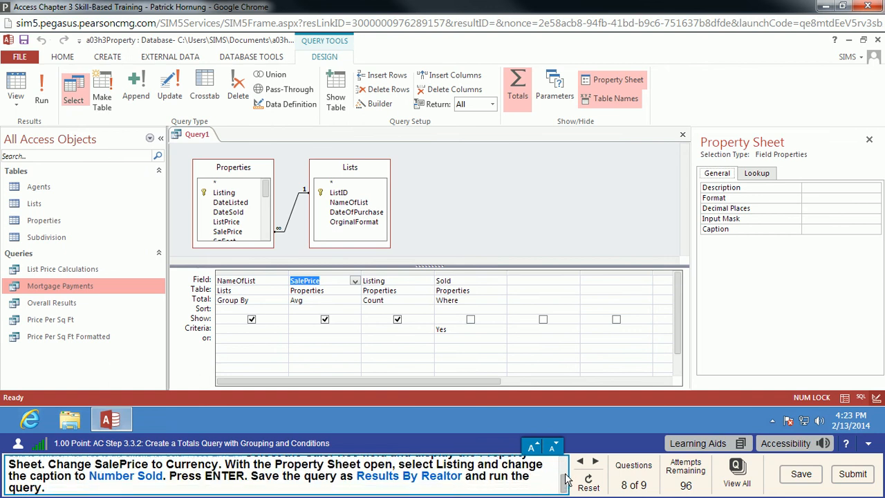
left_click(830, 199)
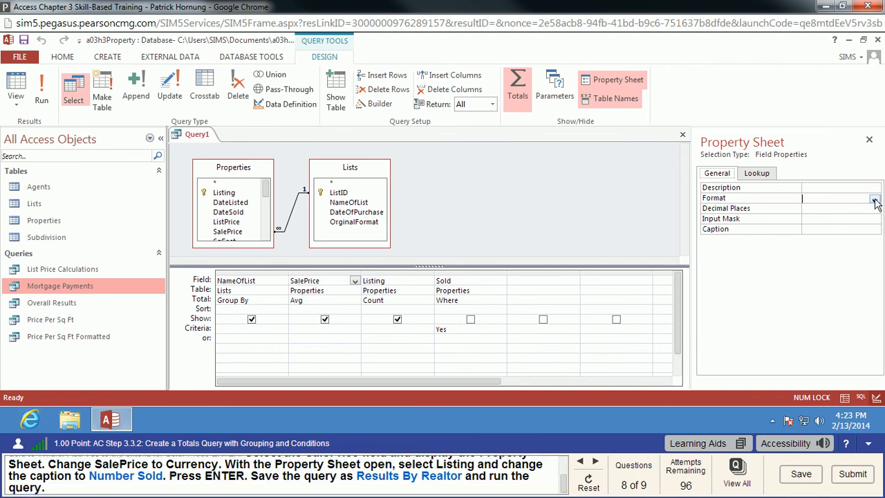
left_click(874, 199)
left_click(836, 222)
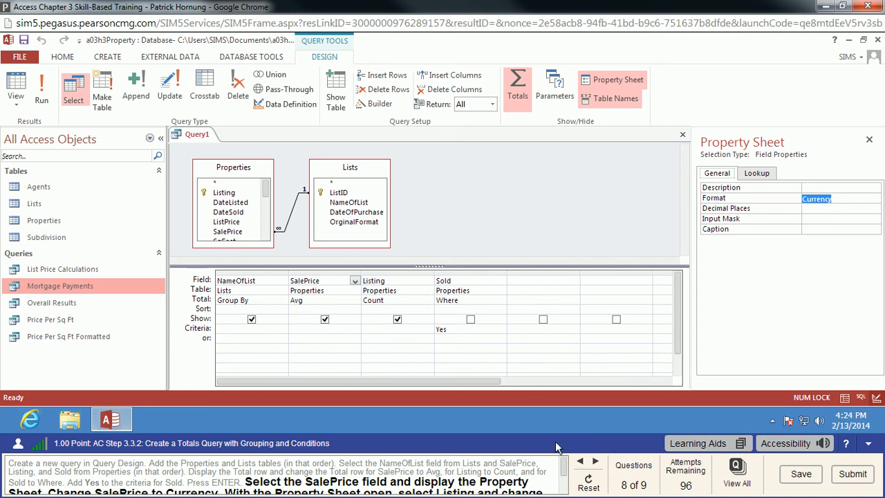
Step: Select the Listing field and set its caption to Number Sold in the Property Sheet
left_click_drag(564, 469, 564, 481)
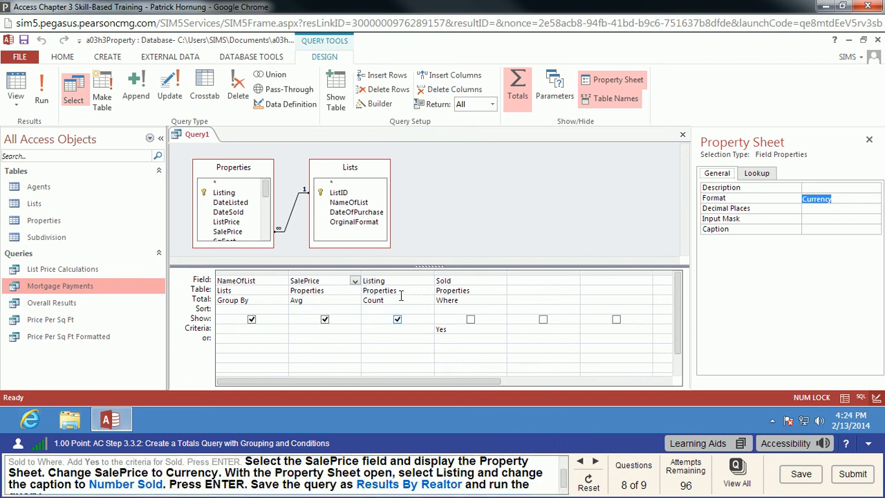
left_click(387, 278)
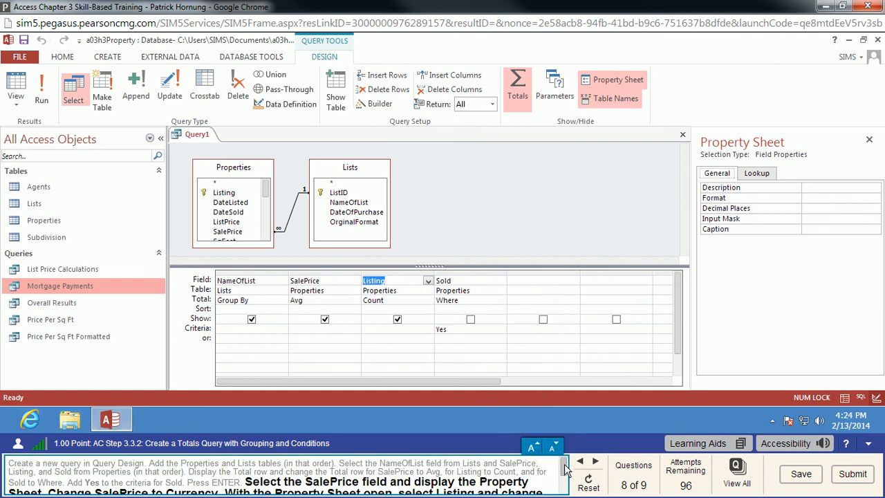
left_click_drag(564, 466, 564, 479)
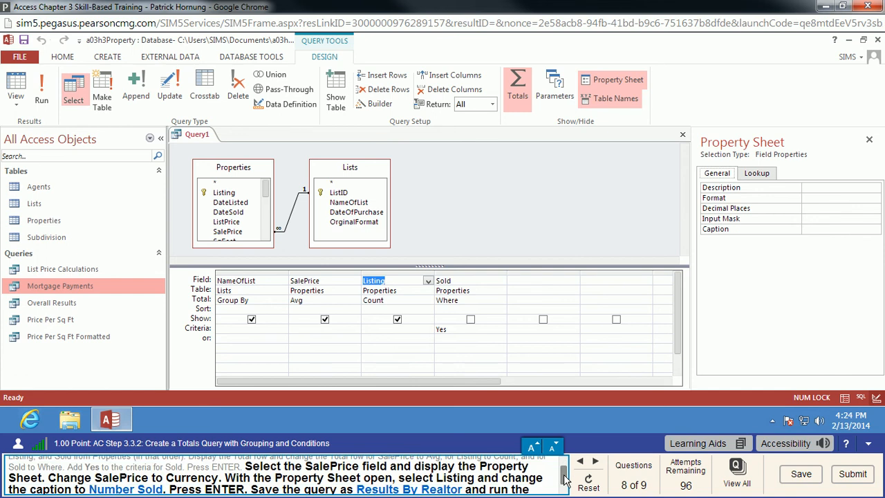
left_click(817, 230)
type("Numbe")
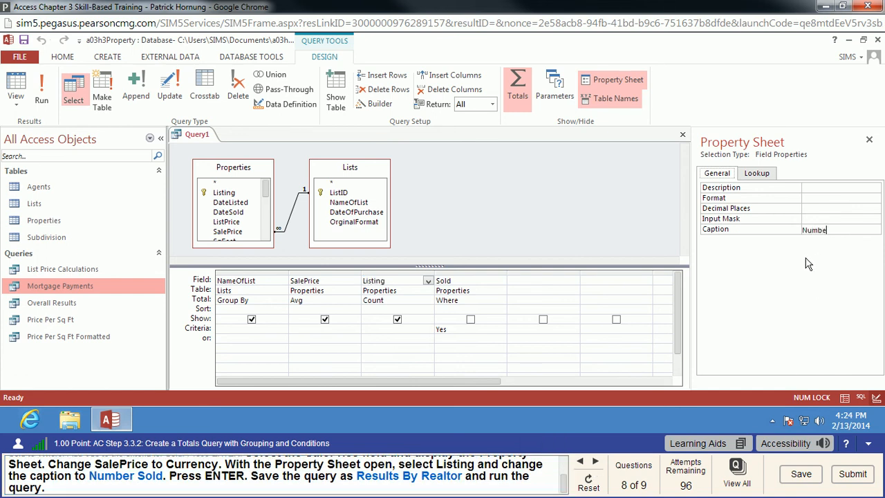
type("r Sold")
key("Return")
Step: Save the query as Results By Realtor and run it
left_click(197, 135)
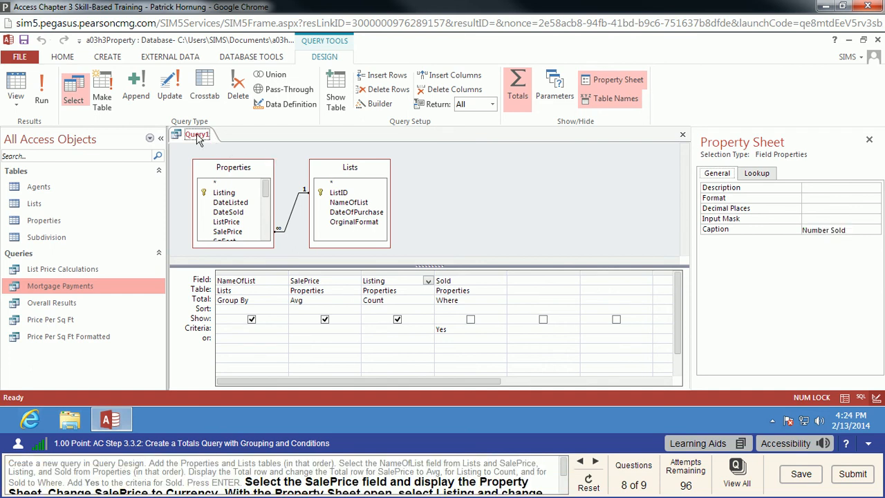
right_click(197, 135)
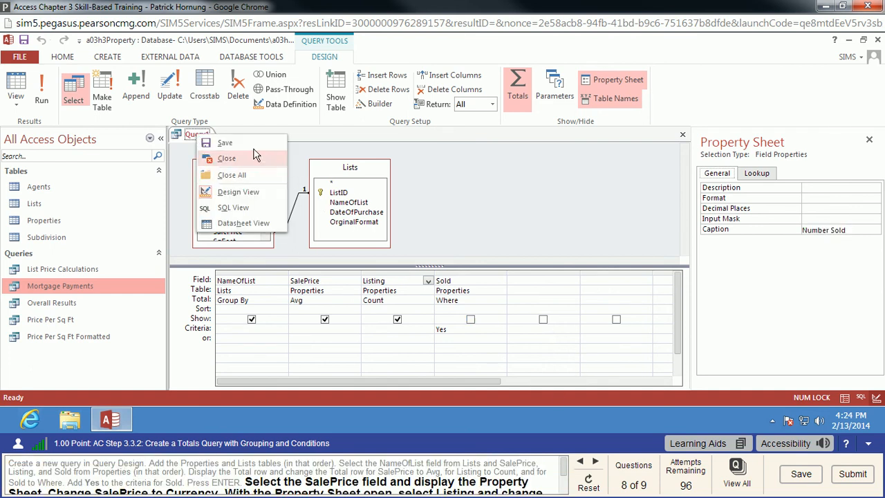
left_click(568, 472)
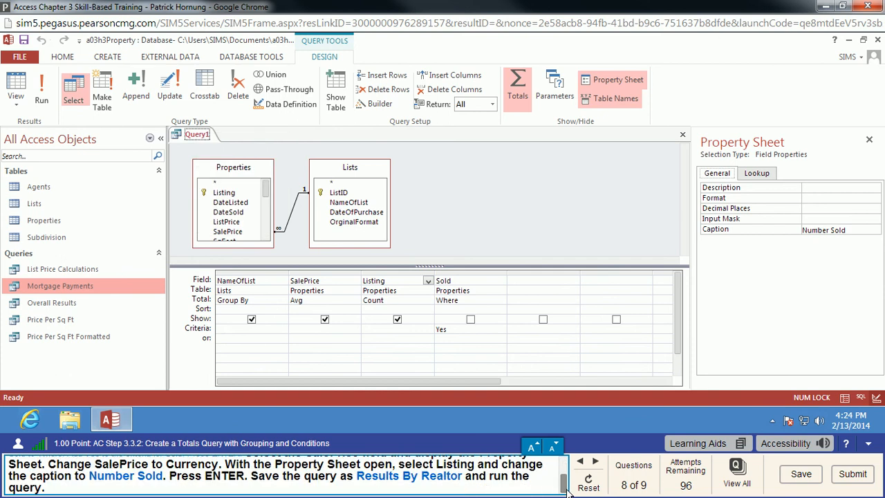
right_click(197, 135)
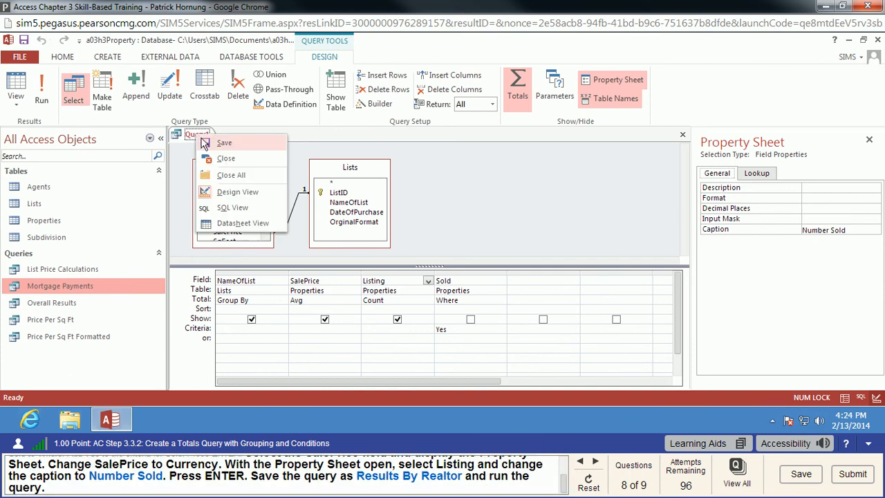
left_click(208, 143)
type("Results")
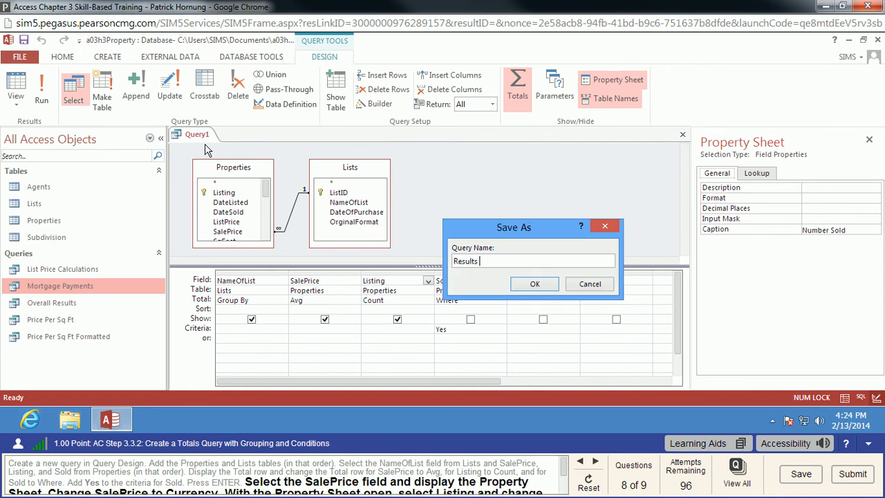
scroll(565, 484, "down", 3)
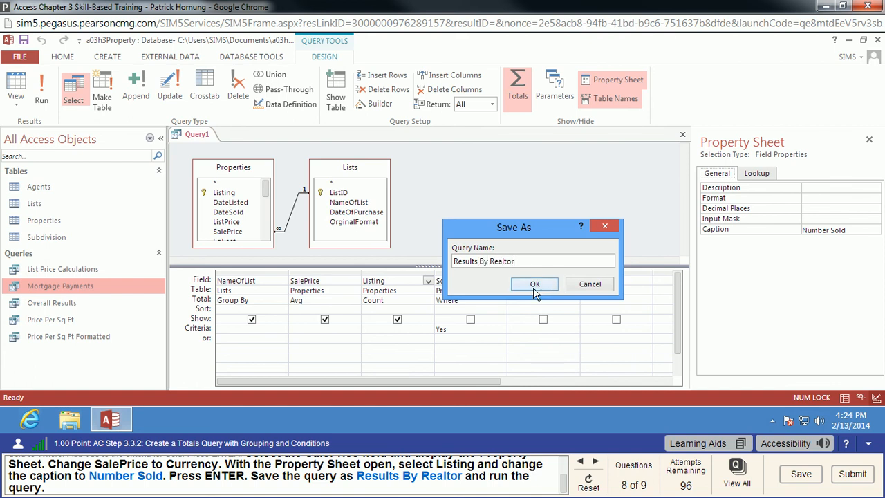
left_click(535, 284)
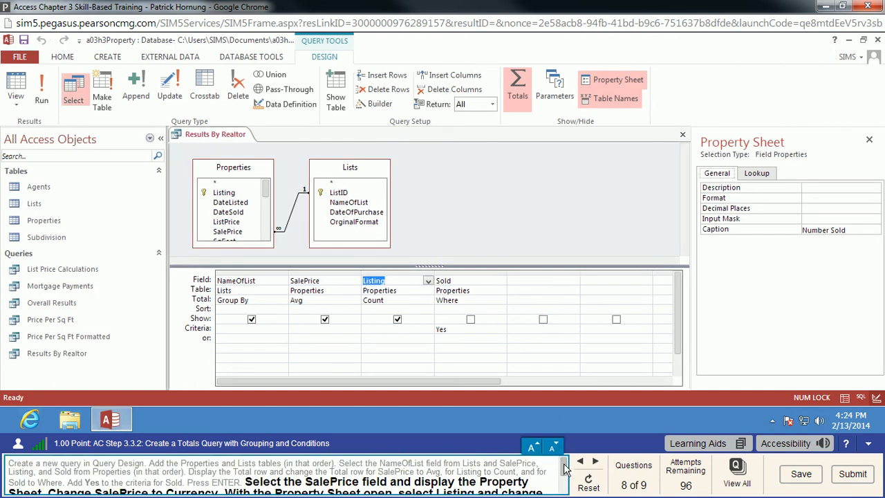
scroll(565, 477, "down", 3)
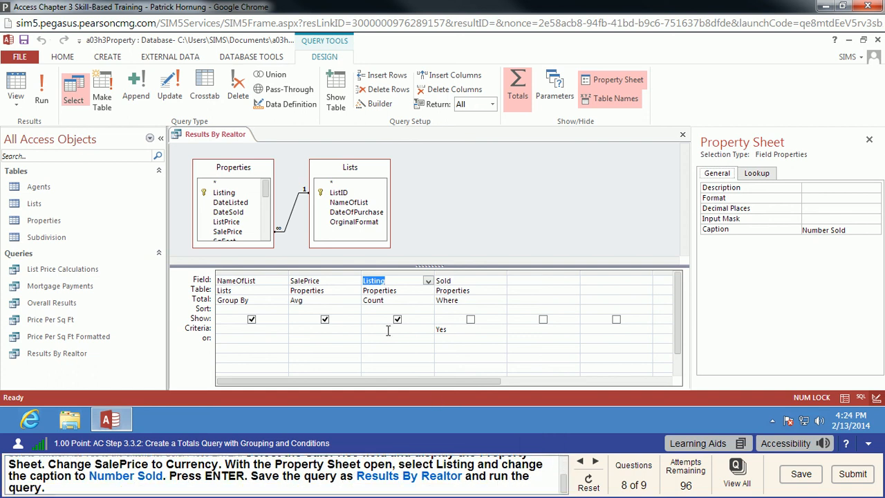
left_click(42, 90)
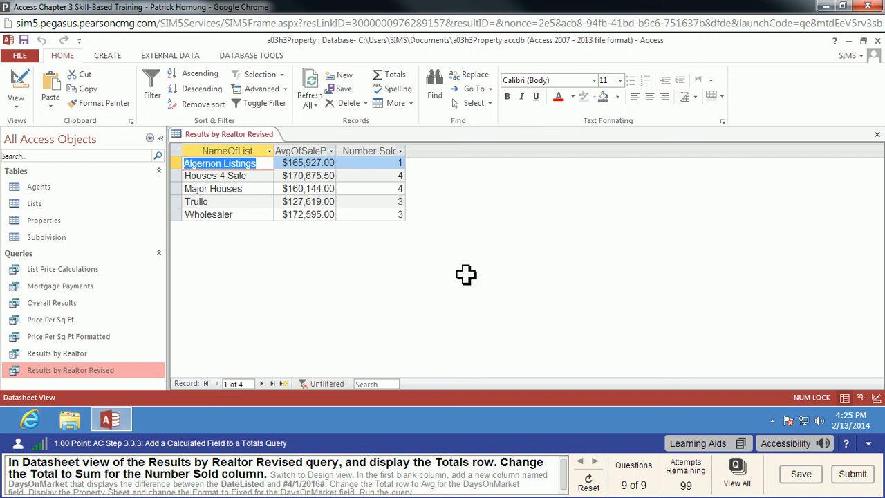
Step: Display the Totals row in the Results by Realtor Revised datasheet and set the Number Sold column's total to Sum
left_click(392, 78)
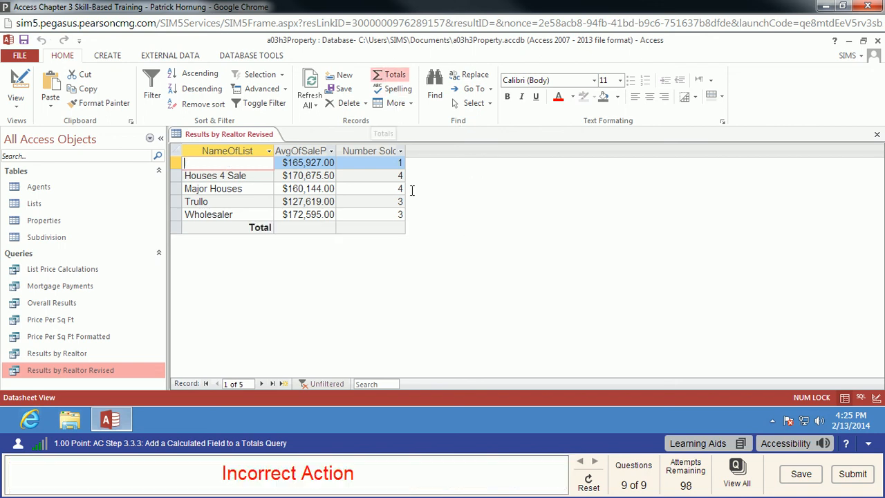
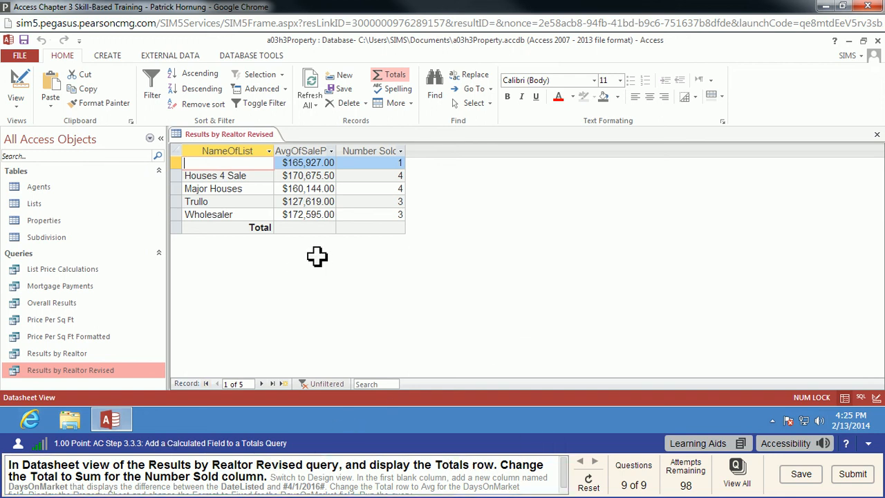
left_click(375, 226)
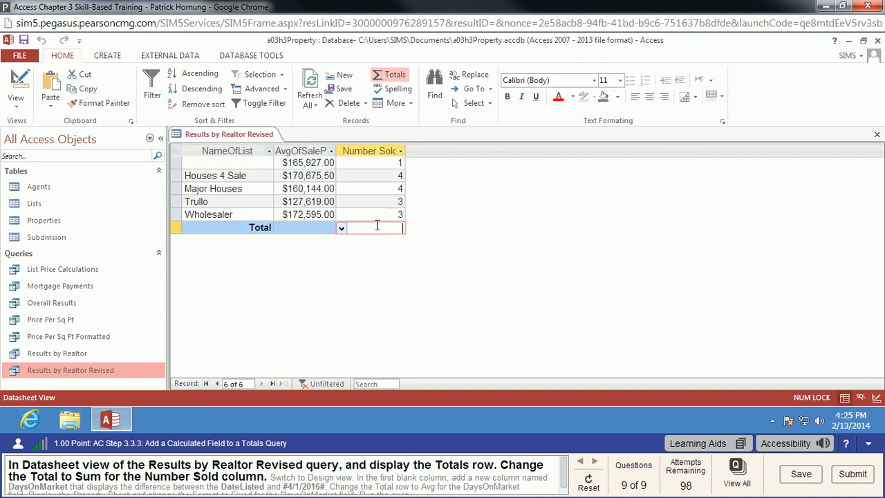
left_click(341, 228)
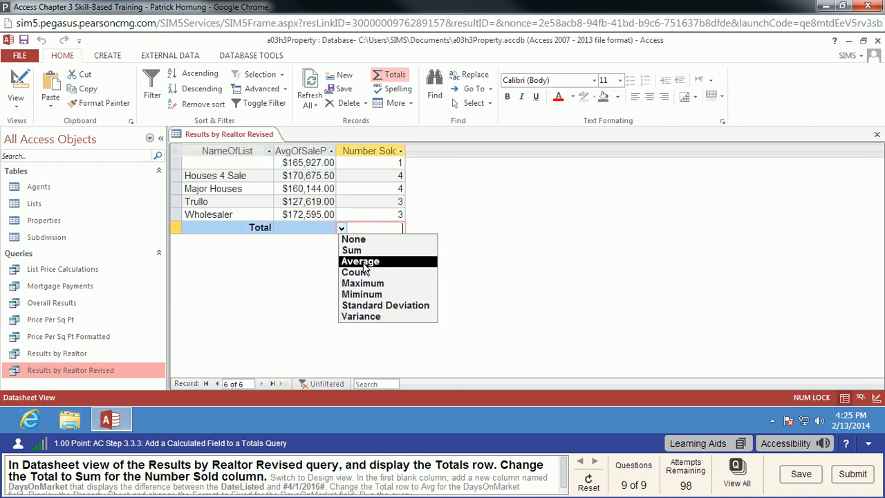
left_click(359, 252)
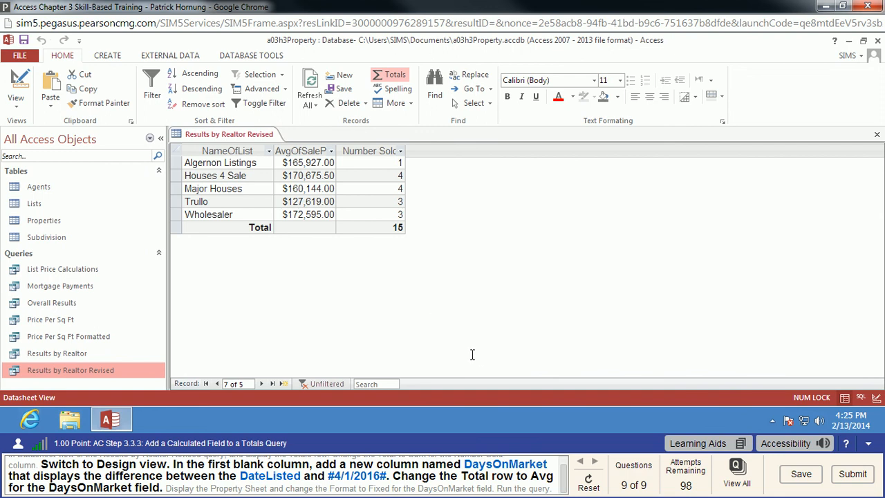
Step: Switch the query to Design view and enter the calculated field DaysOnMarket: [DateListed]/ #4/1/2016# in the first blank column
right_click(252, 139)
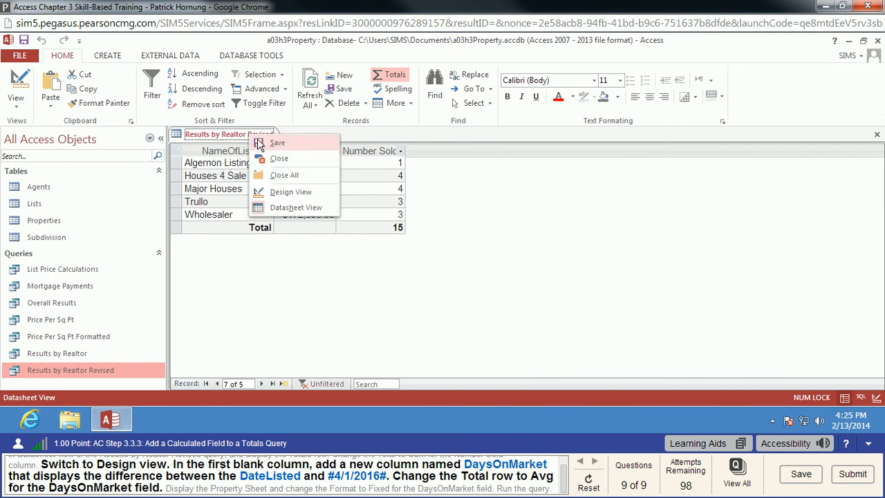
left_click(291, 193)
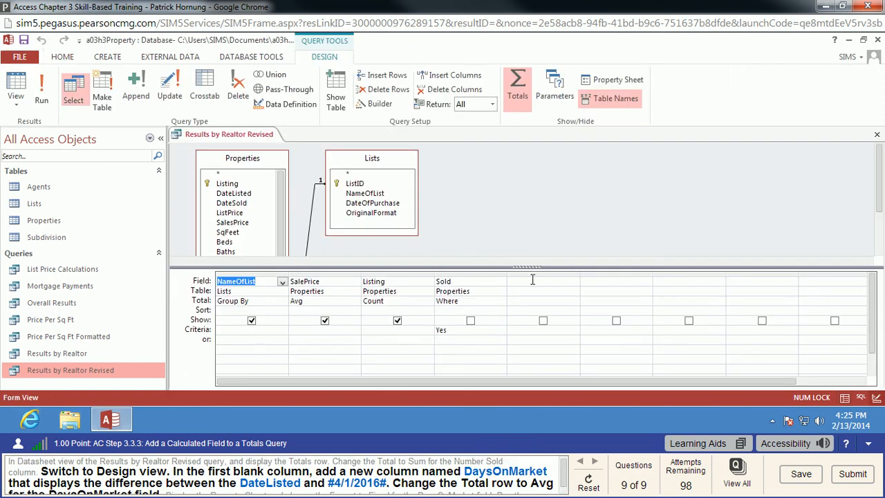
left_click(546, 282)
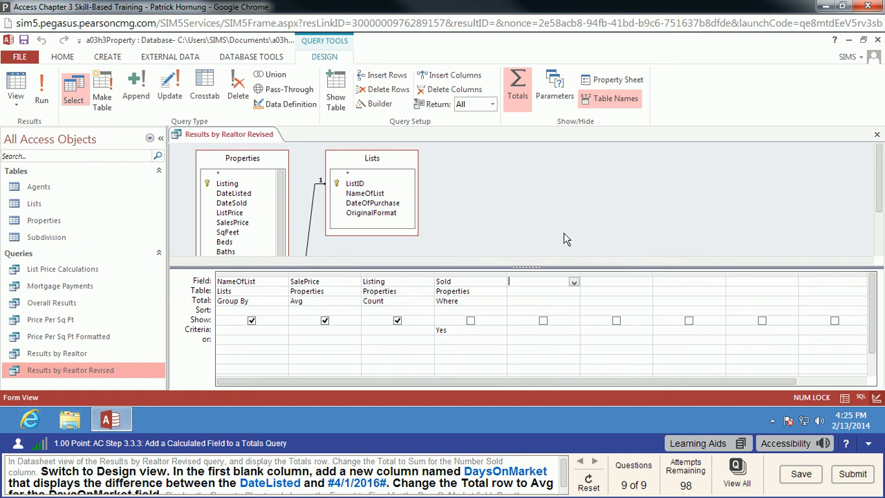
type("Days")
type("OnMarket")
type(":")
type("[DateLis")
type("ted")
type("]")
type("-")
type("#")
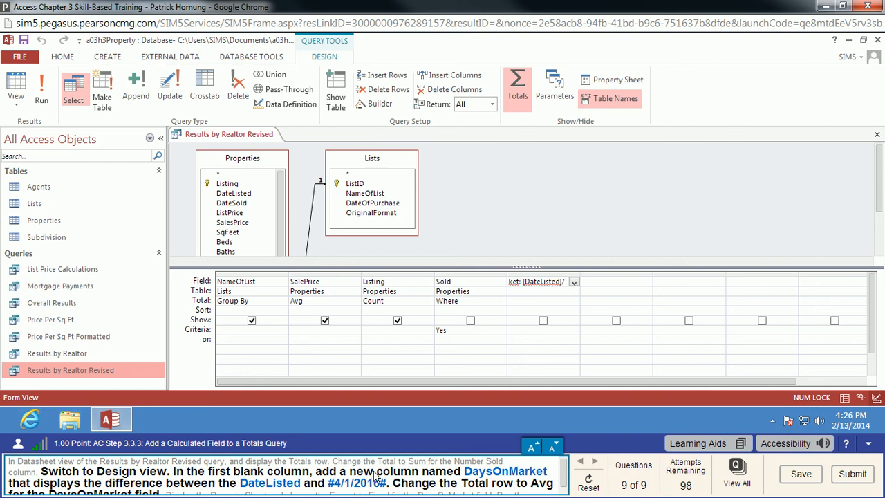
type("#4/1/2016#")
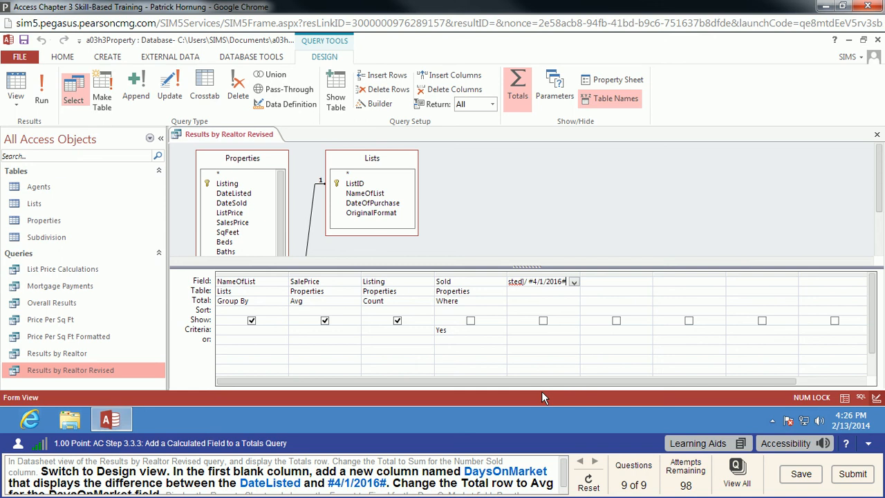
Step: Try to set the DaysOnMarket field's Total row to Avg
left_click(526, 282)
left_click(550, 293)
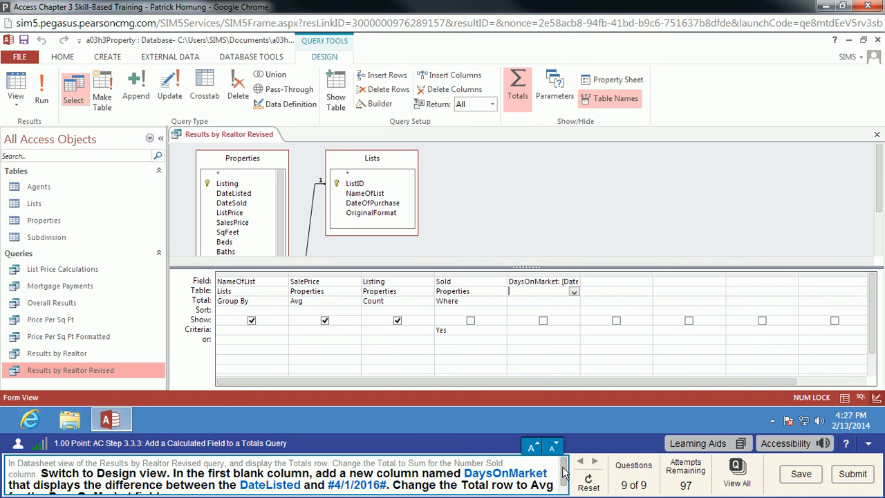
scroll(563, 472, "down", 1)
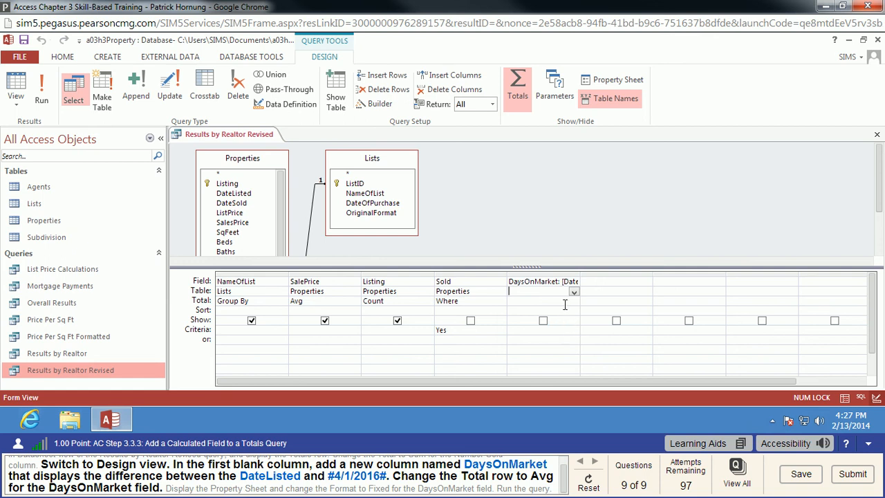
left_click(571, 302)
left_click(573, 302)
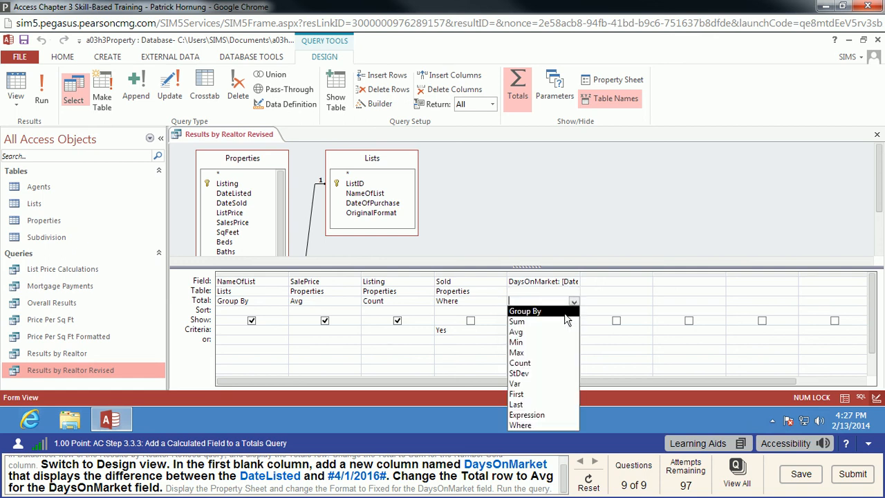
left_click(525, 332)
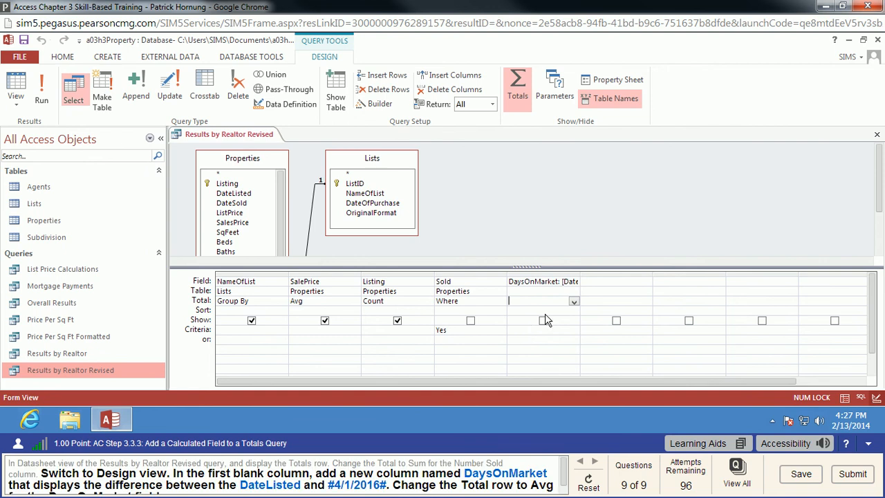
Step: Correct the DaysOnMarket expression to subtract the date: [DateListed]-#4/1/2016#
left_click(559, 281)
key("Right")
key("Right")
key("Right")
key("Right")
key("Right")
key("Right")
key("Right")
key("Right")
key("Right")
key("Right")
key("Right")
key("Right")
key("Right")
key("Right")
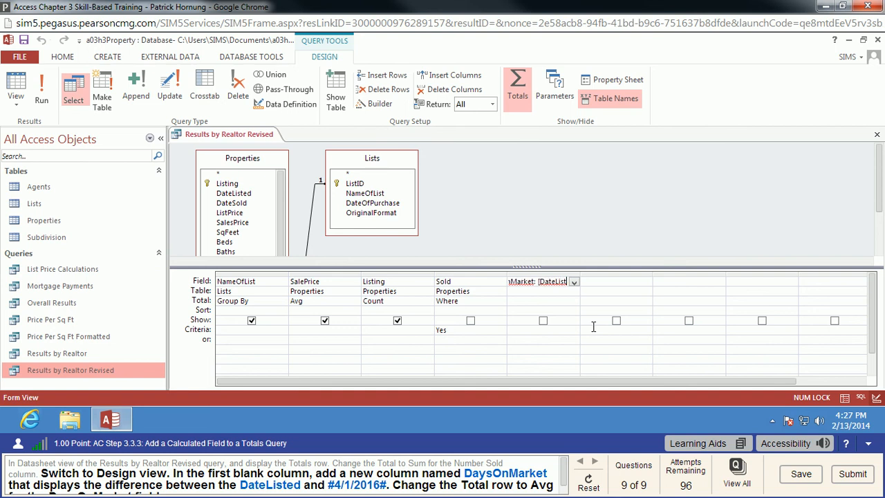
type("-#4/")
Step: Change the Total row from grouping to Avg for the corrected DaysOnMarket field
left_click(562, 301)
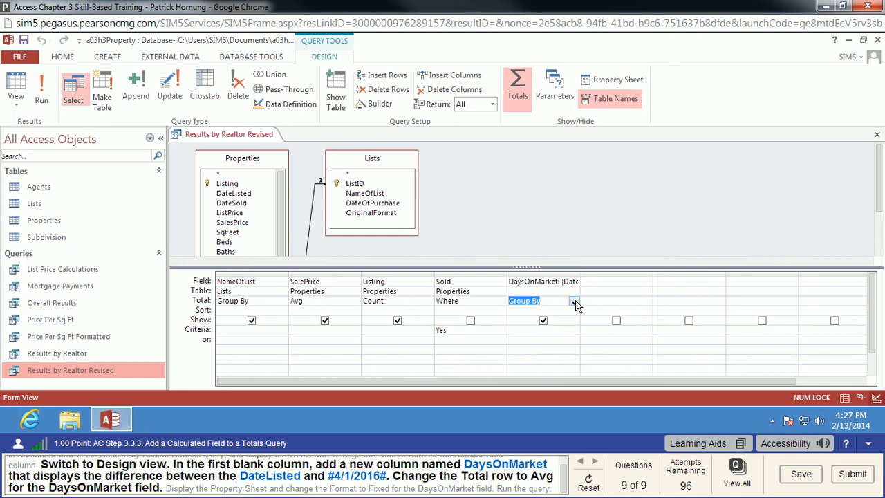
left_click(574, 302)
left_click(532, 331)
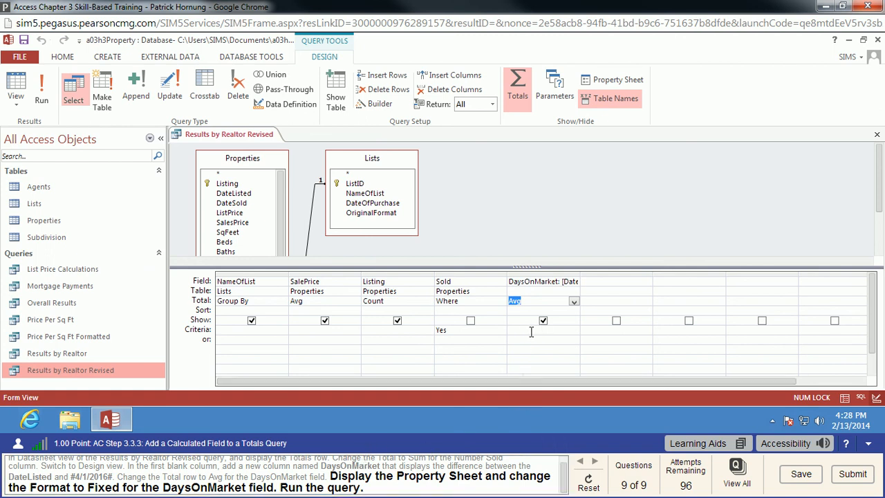
Step: Open the Property Sheet for the DaysOnMarket field and set its format to Fixed
right_click(531, 302)
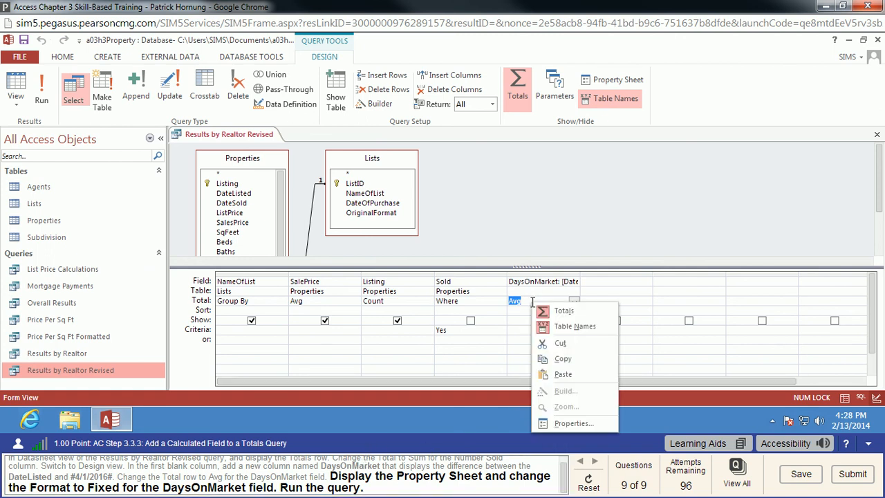
left_click(570, 423)
left_click(828, 198)
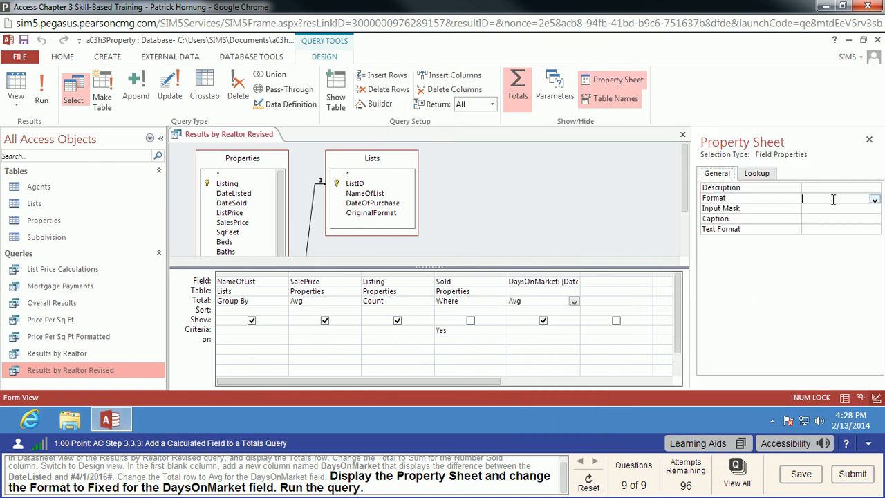
left_click(874, 199)
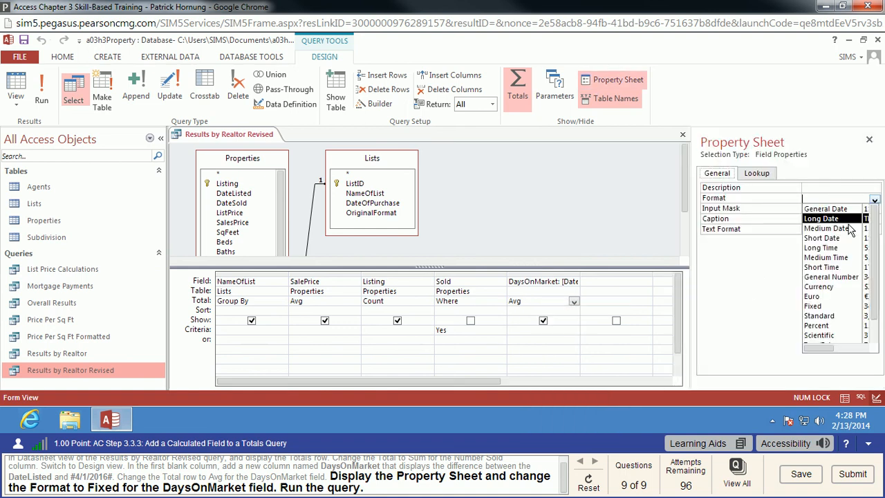
left_click(826, 306)
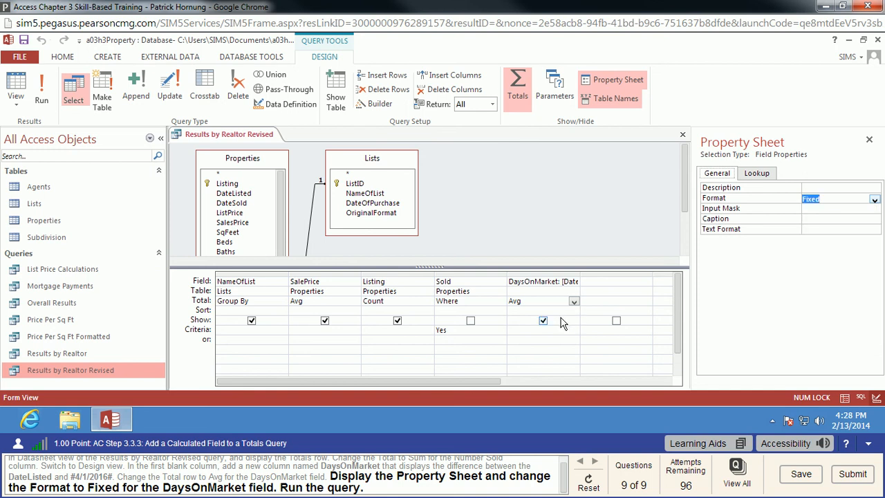
Step: Run the query and move the Assignment Over dialog off the datasheet results
left_click(42, 88)
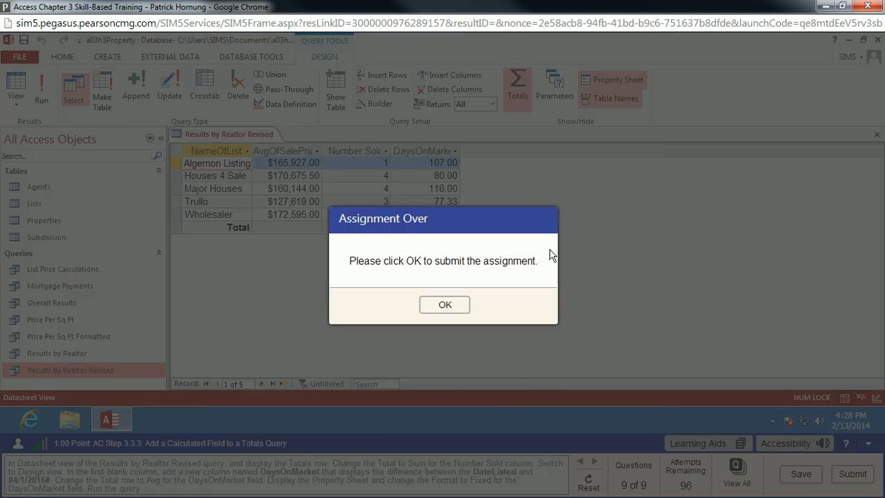
left_click_drag(505, 218, 682, 229)
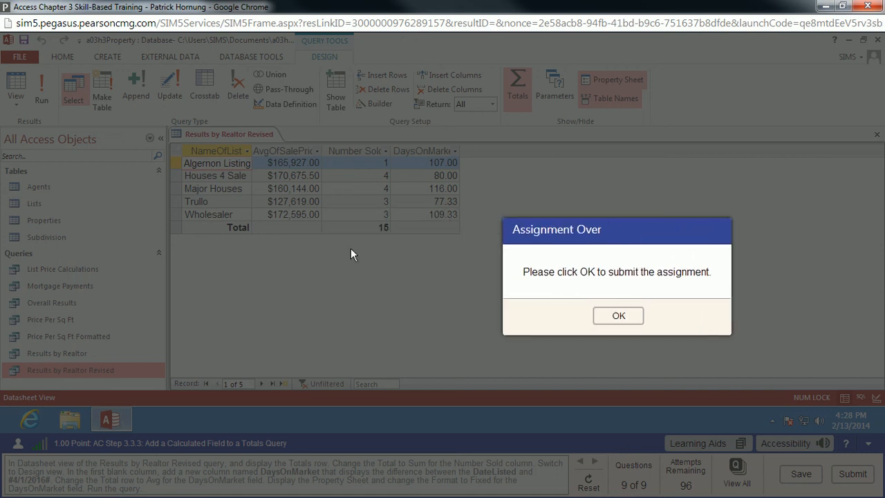